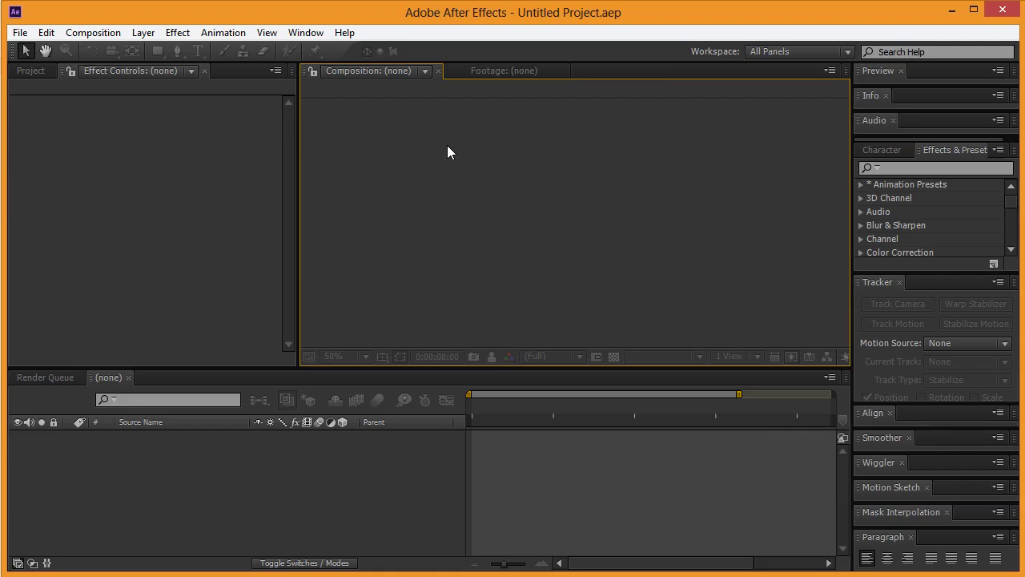
- Create a composition named Comp 1 with the HDV/HDTV 720 29.97 preset and an 8-second duration
{"action": "left_click", "coordinate": [20, 33]}
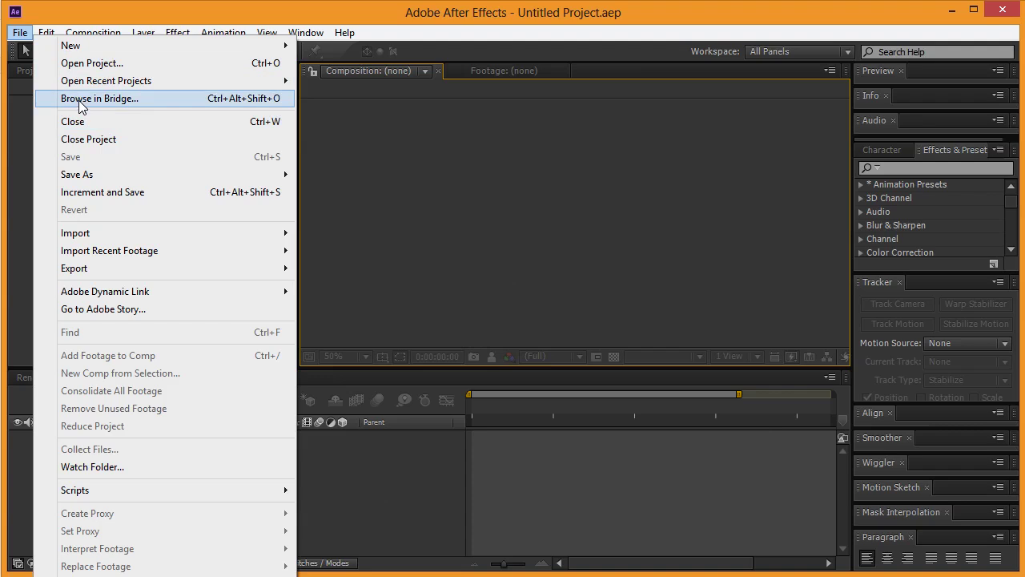
{"action": "left_click", "coordinate": [507, 133]}
{"action": "left_click", "coordinate": [93, 32]}
{"action": "left_click", "coordinate": [120, 52]}
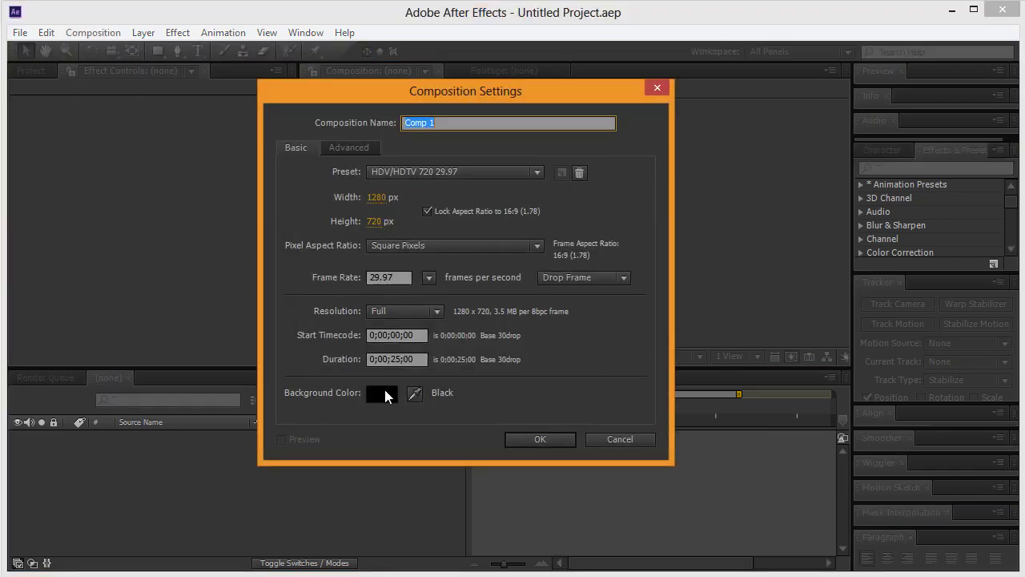
{"action": "left_click", "coordinate": [399, 360]}
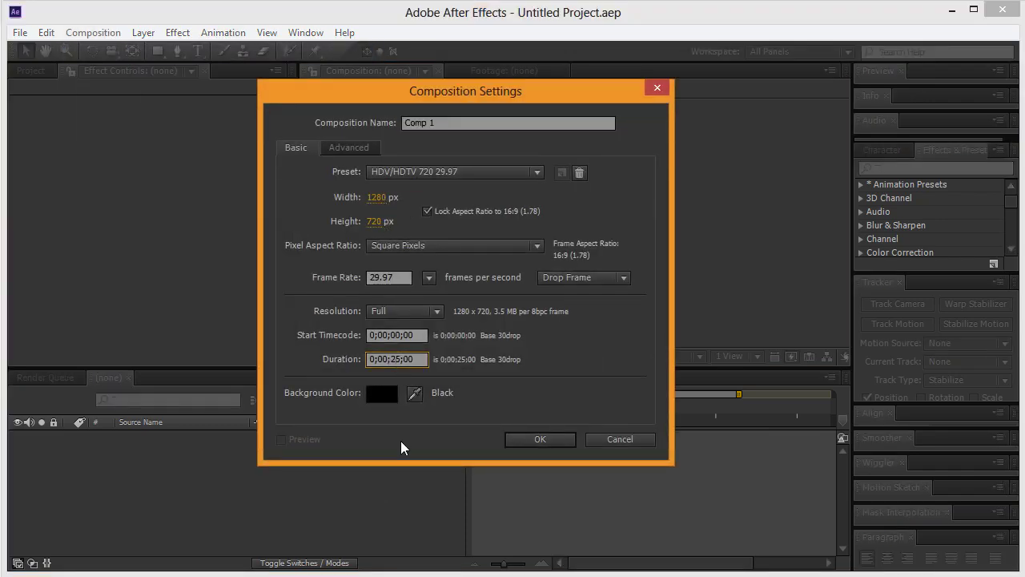
{"action": "key", "text": "BackSpace"}
{"action": "type", "text": "98"}
{"action": "left_click", "coordinate": [533, 437]}
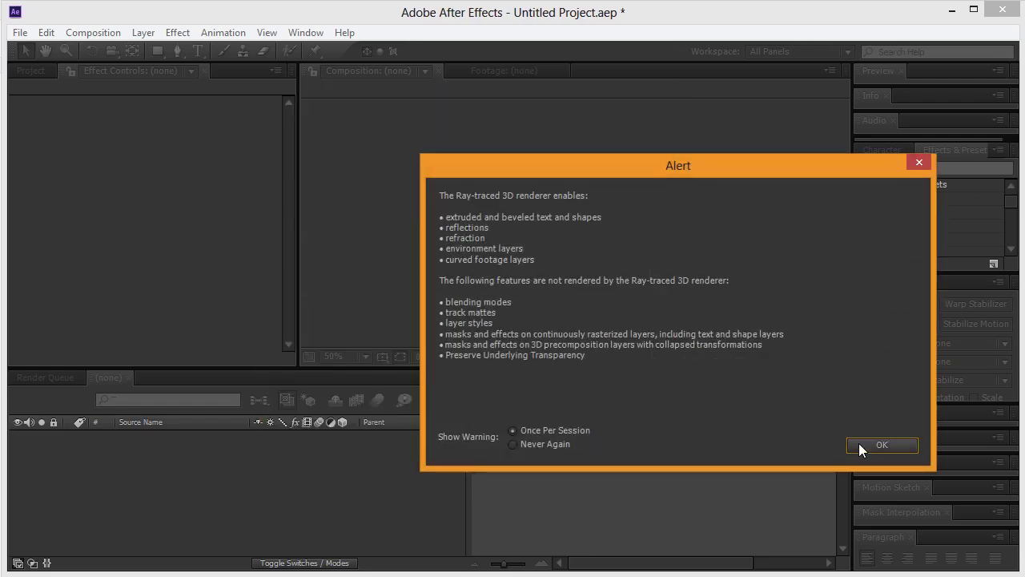
{"action": "left_click", "coordinate": [864, 448]}
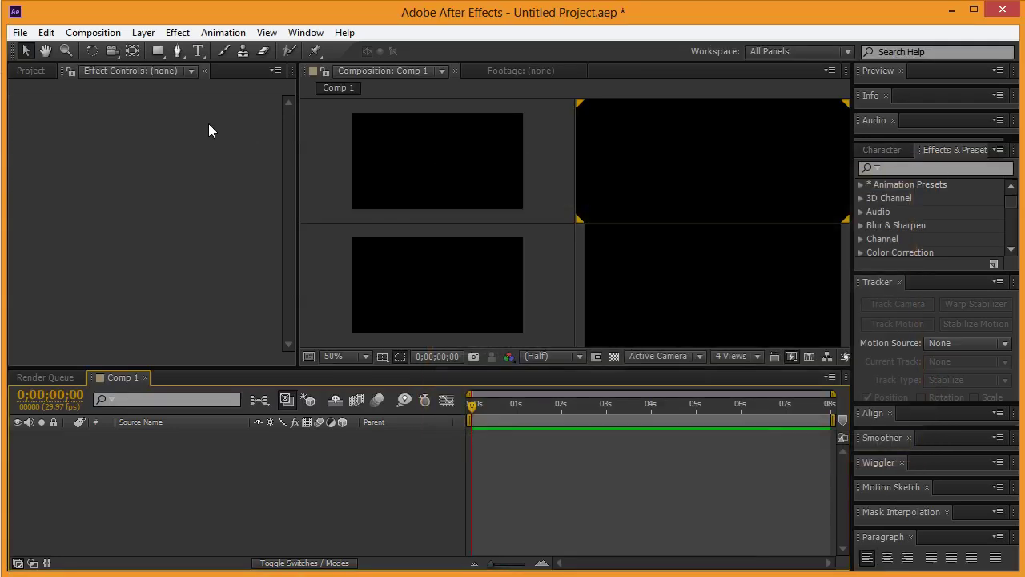
- Keep the composition in the 4 Views layout and add a two-node 50mm camera named Active Camera
{"action": "left_click", "coordinate": [756, 357]}
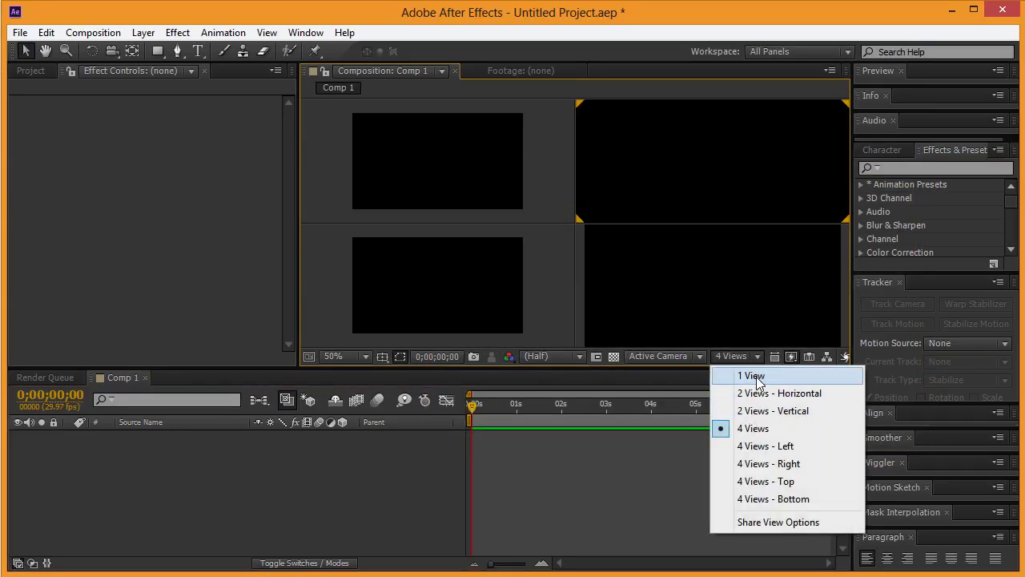
{"action": "left_click", "coordinate": [761, 436]}
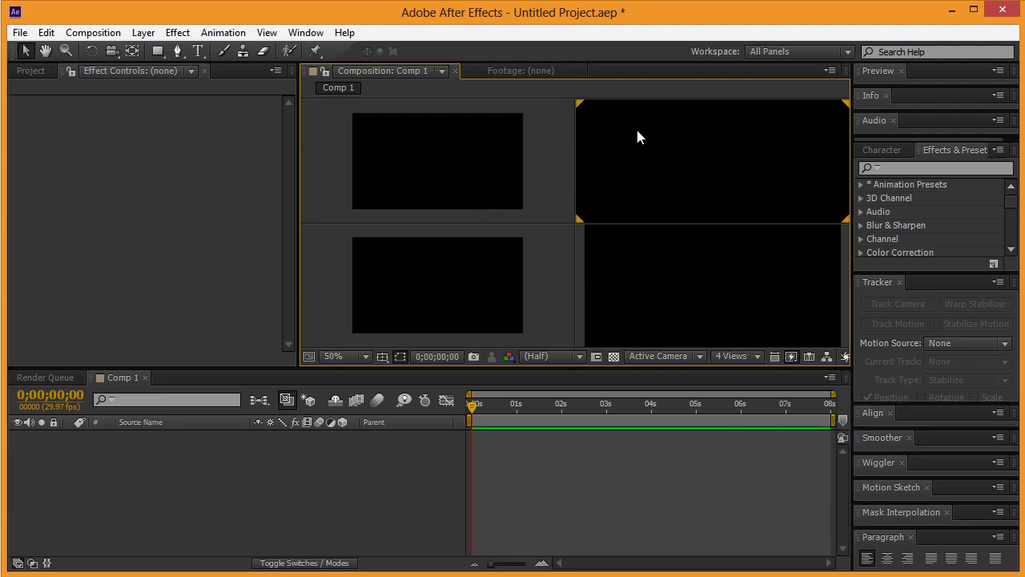
{"action": "right_click", "coordinate": [133, 492]}
{"action": "mouse_move", "coordinate": [218, 501]}
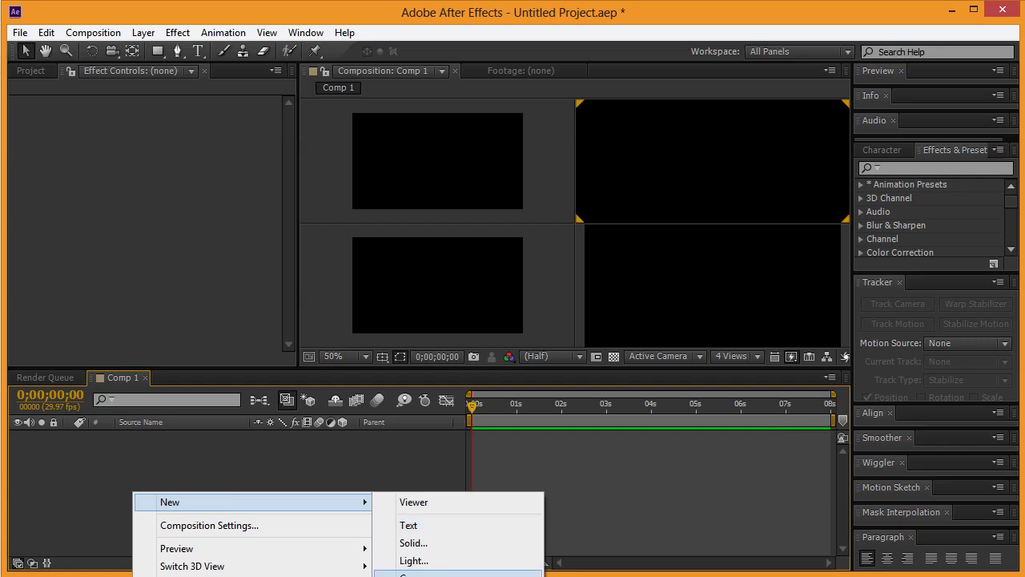
{"action": "left_click", "coordinate": [414, 573]}
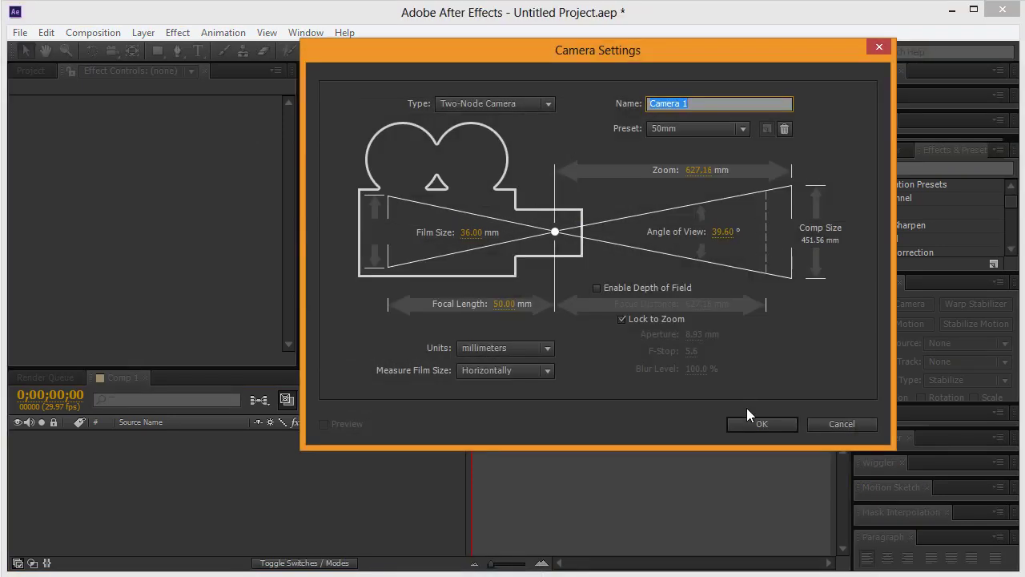
{"action": "type", "text": "C"}
{"action": "left_click", "coordinate": [738, 420]}
{"action": "key", "text": "Return"}
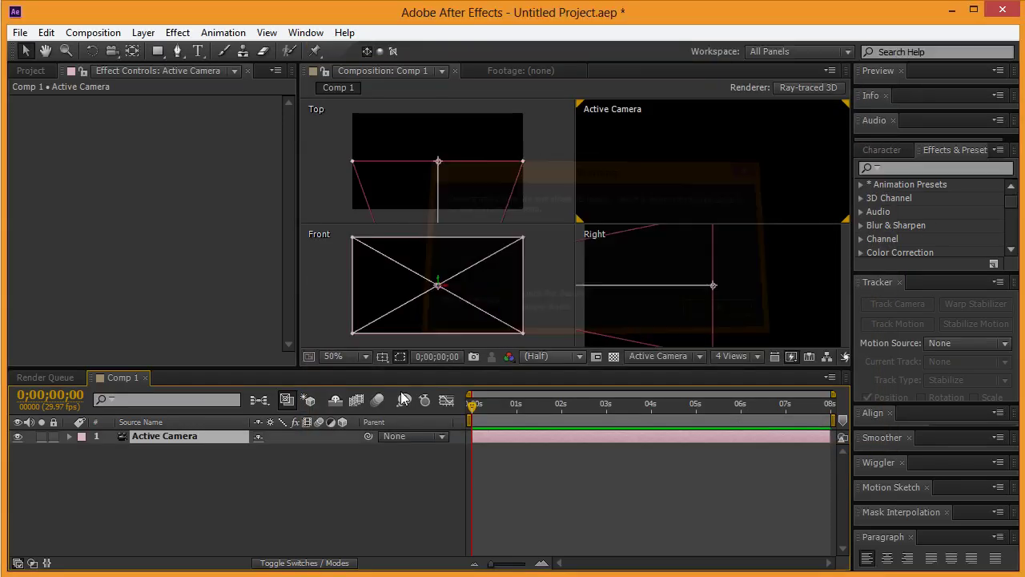
- Frame the whole camera and its view cone in the Top view at 4.2% magnification
{"action": "left_click", "coordinate": [213, 479]}
{"action": "left_click", "coordinate": [435, 288]}
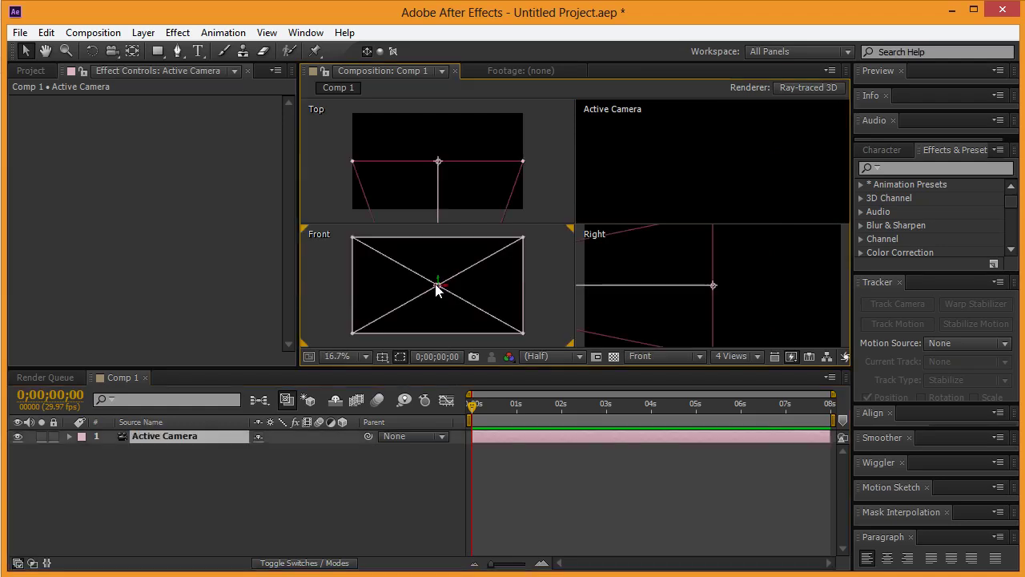
{"action": "left_click", "coordinate": [432, 146]}
{"action": "scroll", "coordinate": [434, 157], "scroll_direction": "down", "scroll_amount": 3}
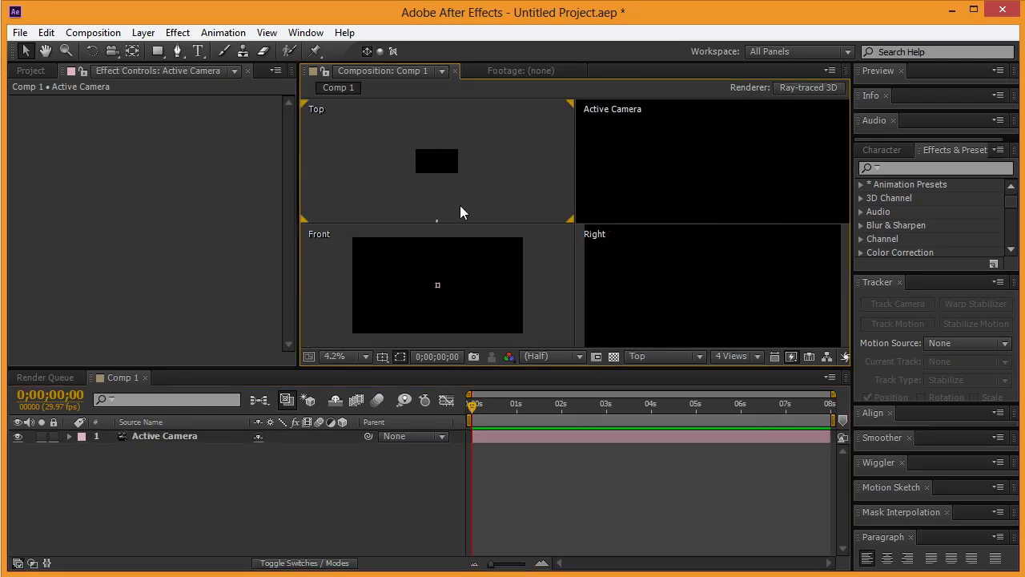
{"action": "mouse_move", "coordinate": [457, 193]}
{"action": "left_mouse_down"}
{"action": "mouse_move", "coordinate": [449, 153]}
{"action": "mouse_move", "coordinate": [456, 205]}
{"action": "left_mouse_up"}
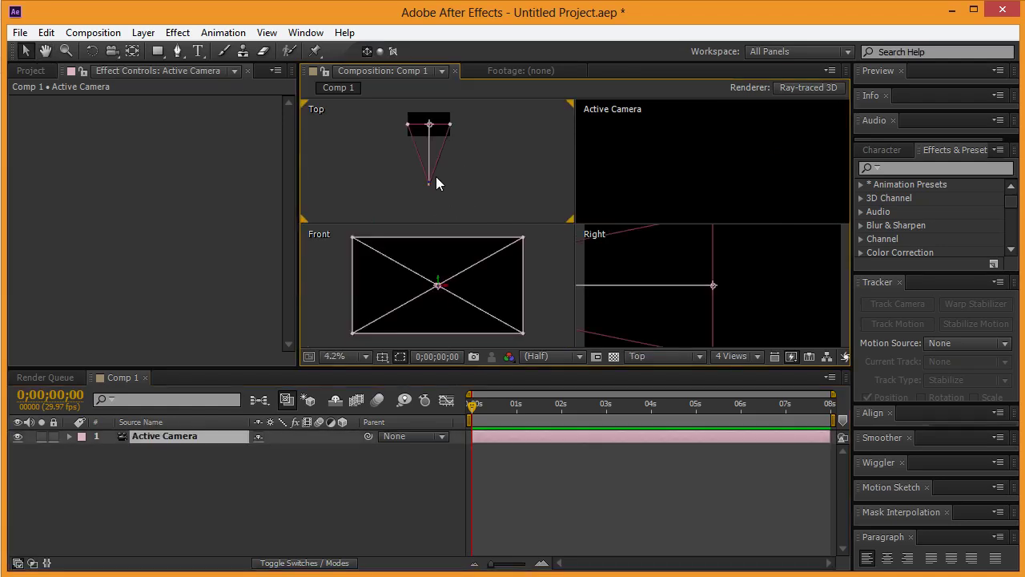
{"action": "left_click", "coordinate": [708, 160]}
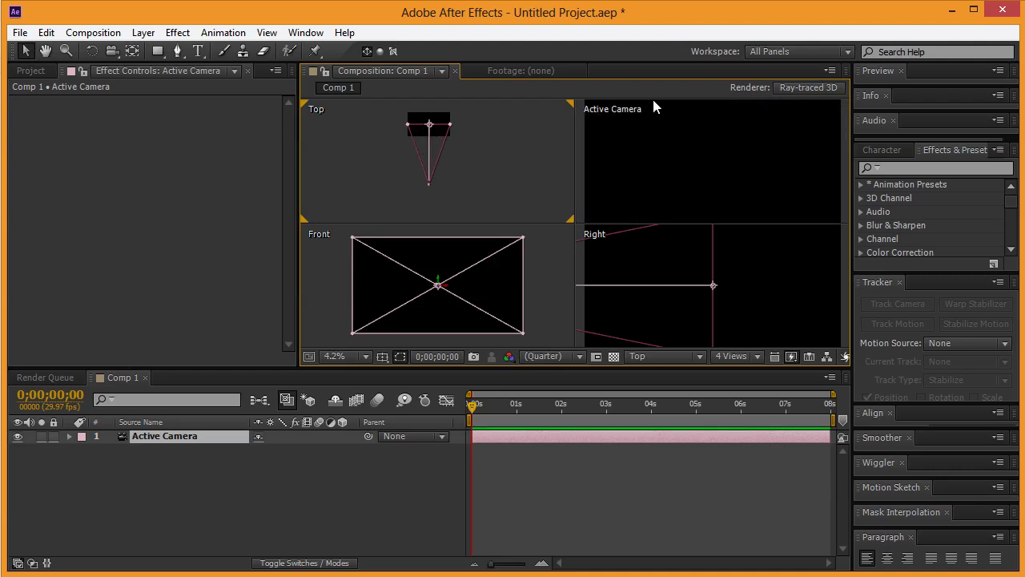
- Import Starling_City.png as footage from the missles folder on the desktop
{"action": "right_click", "coordinate": [97, 193]}
{"action": "left_click", "coordinate": [68, 204]}
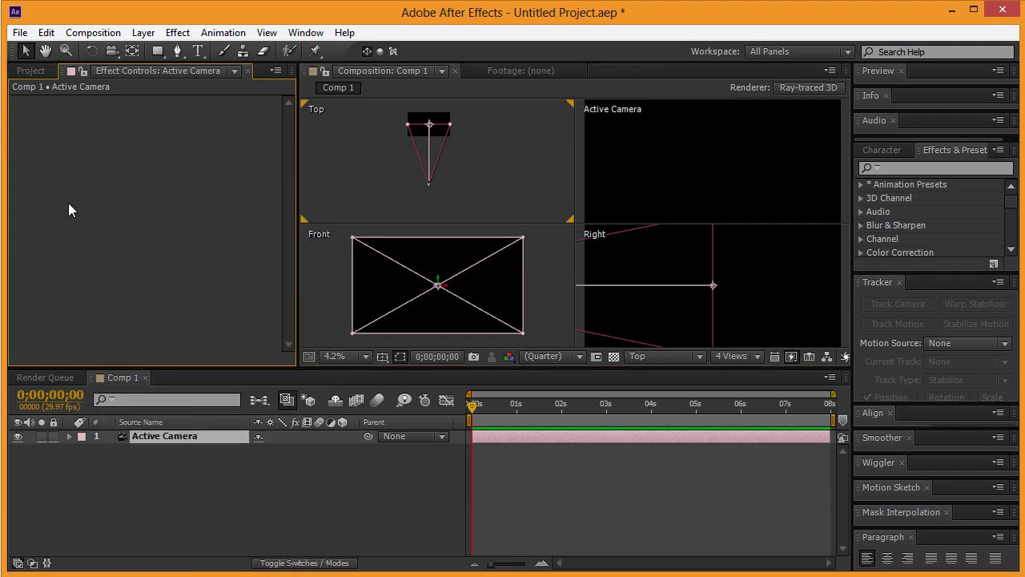
{"action": "left_click", "coordinate": [32, 71]}
{"action": "left_click", "coordinate": [111, 324]}
{"action": "double_click", "coordinate": [112, 320]}
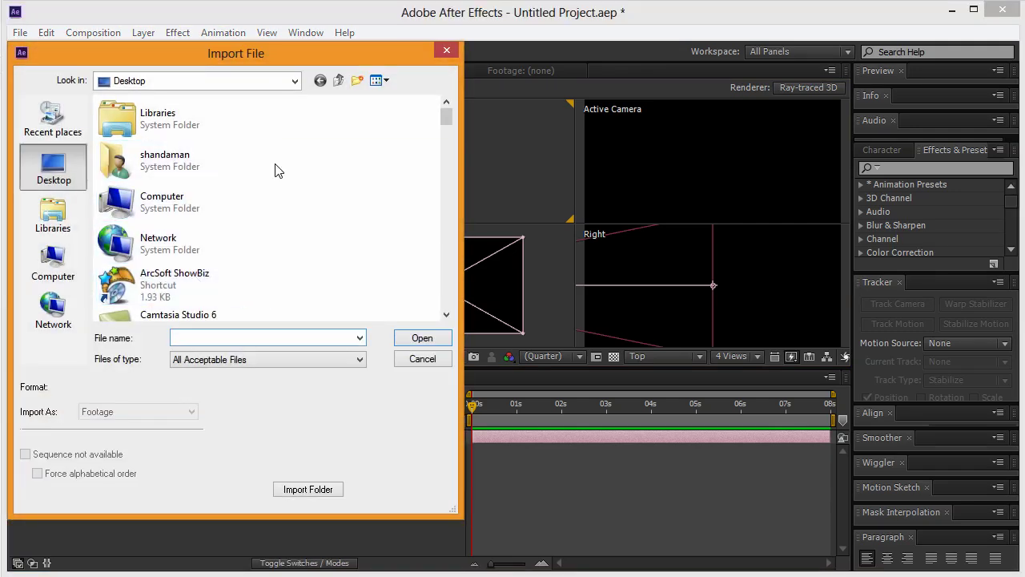
{"action": "scroll", "coordinate": [216, 191], "scroll_direction": "down", "scroll_amount": 10}
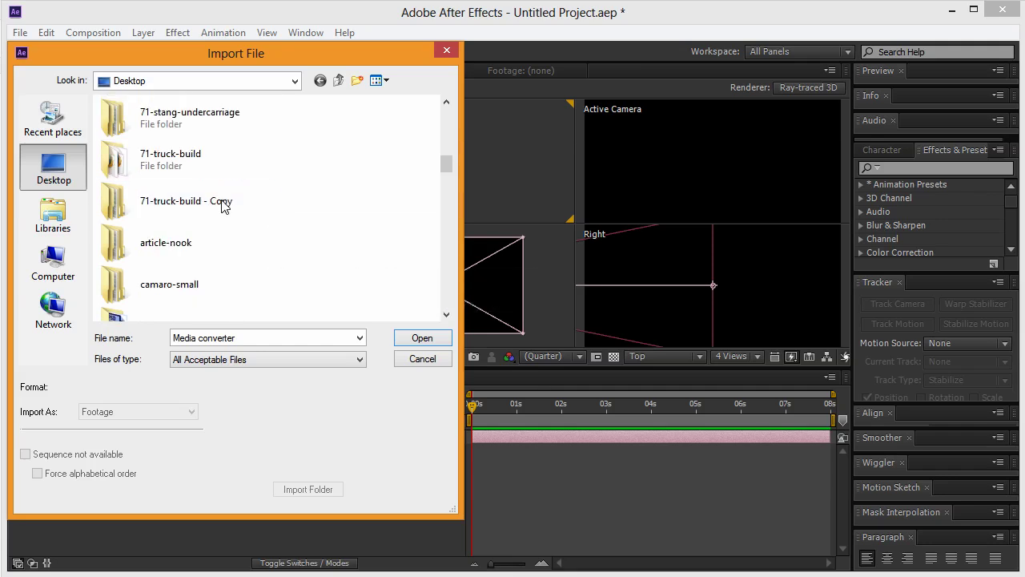
{"action": "scroll", "coordinate": [194, 234], "scroll_direction": "down", "scroll_amount": 3}
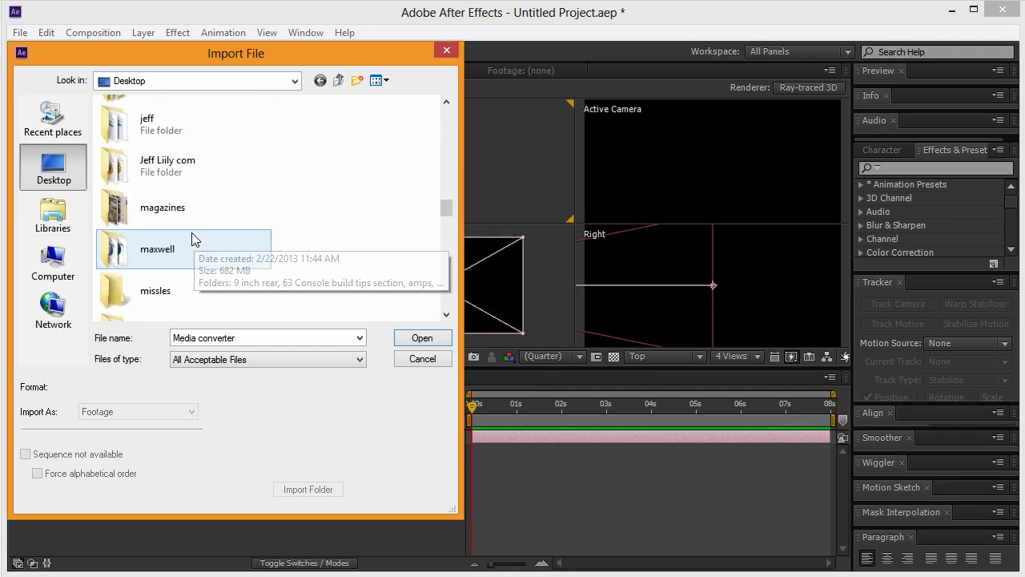
{"action": "double_click", "coordinate": [201, 153]}
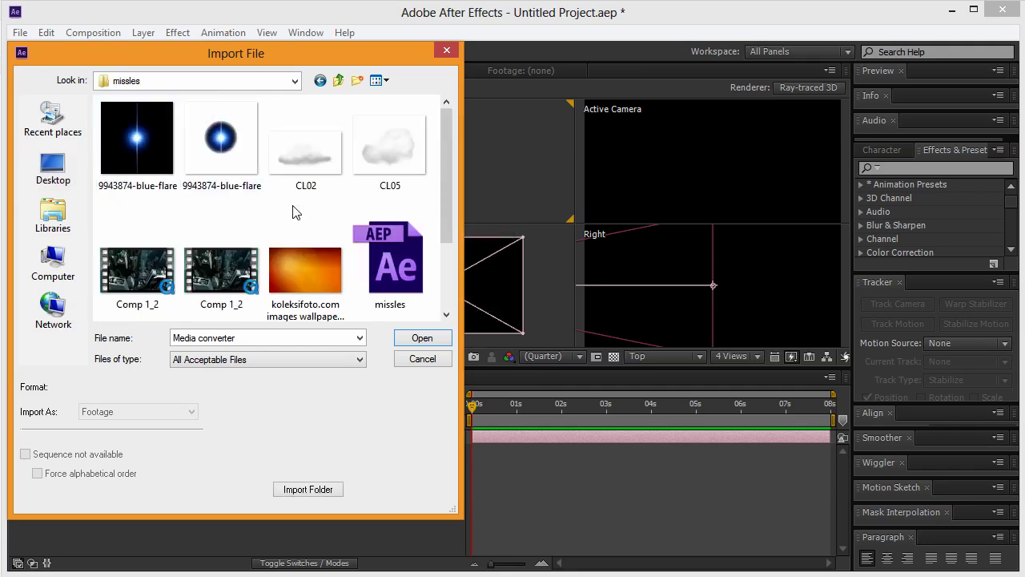
{"action": "scroll", "coordinate": [291, 211], "scroll_direction": "down", "scroll_amount": 2}
{"action": "left_click", "coordinate": [162, 266]}
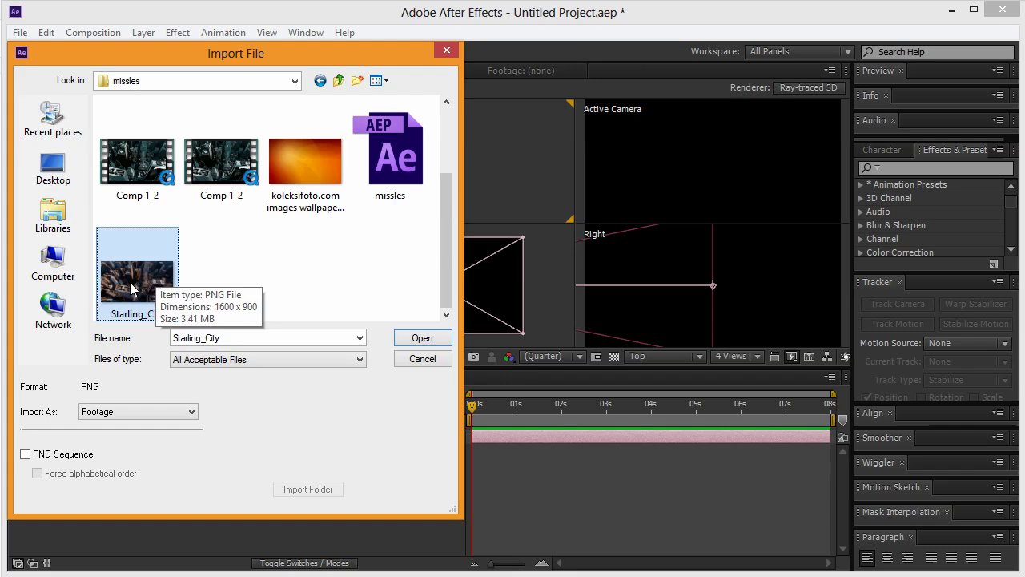
{"action": "double_click", "coordinate": [156, 283]}
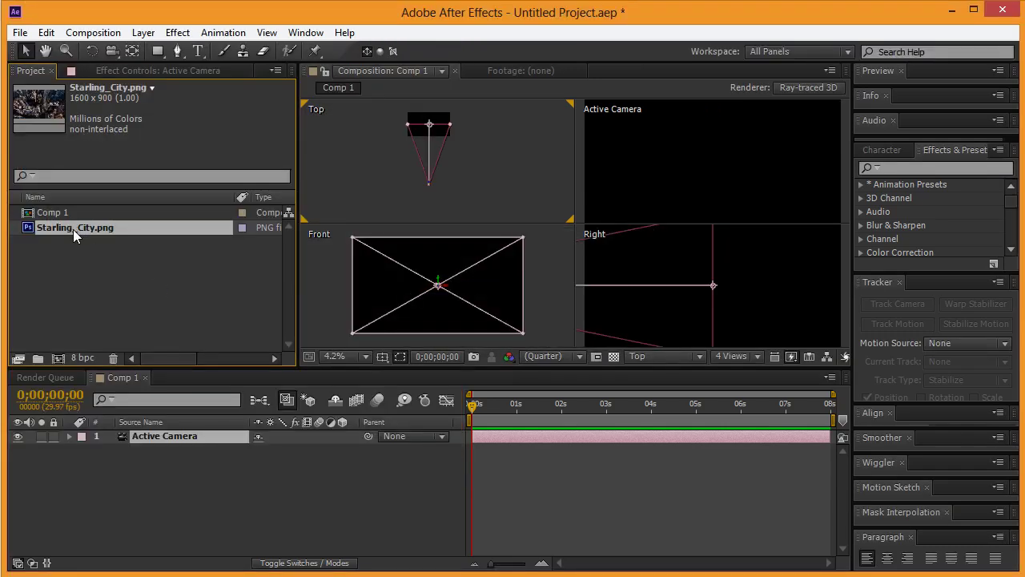
- Add Starling_City.png to Comp 1 as a layer above the camera and show its full bounds in the Active Camera view
{"action": "left_click_drag", "start_coordinate": [72, 229], "coordinate": [714, 167]}
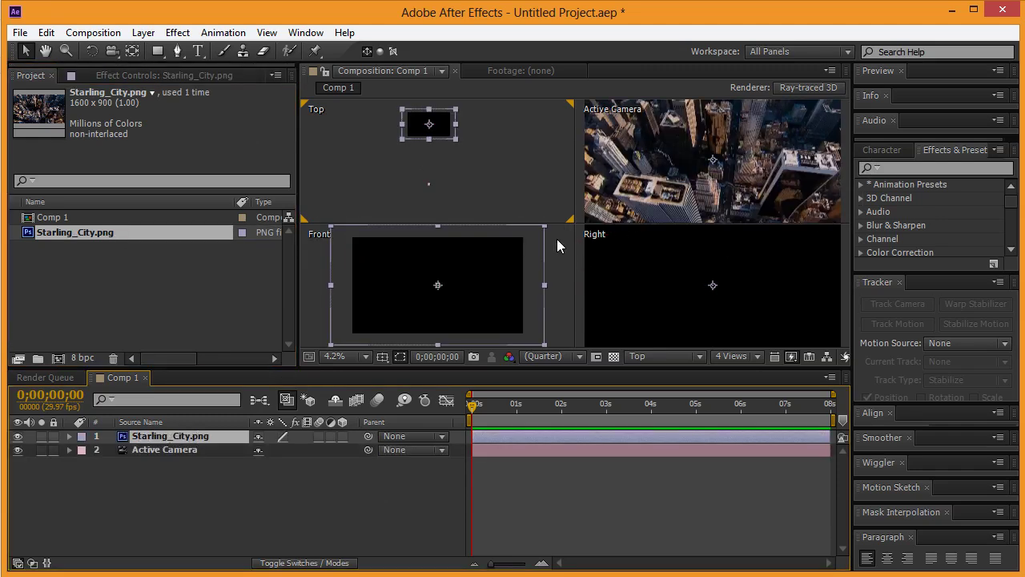
{"action": "left_click", "coordinate": [682, 172]}
{"action": "scroll", "coordinate": [682, 172], "scroll_direction": "down", "scroll_amount": 1}
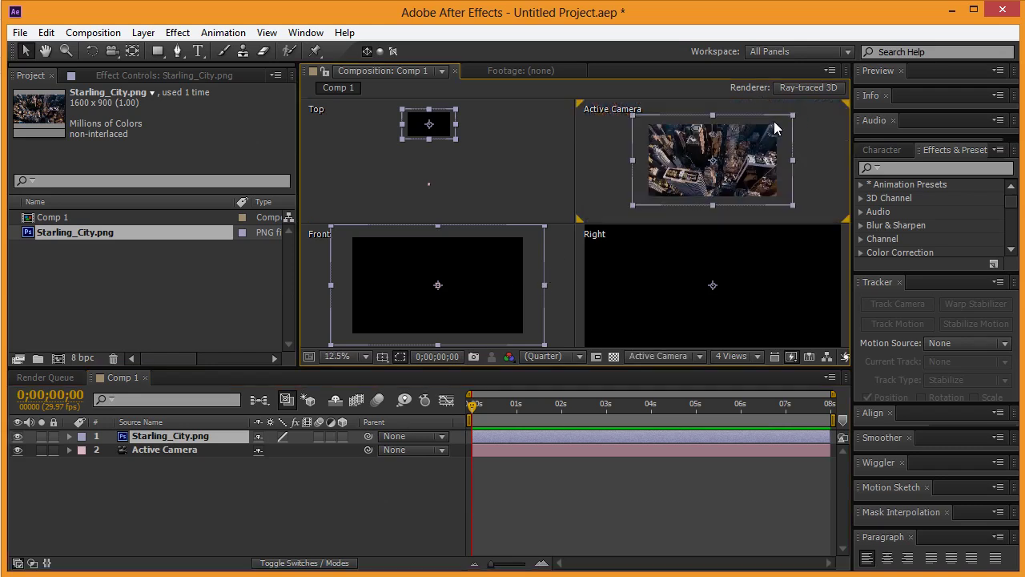
- Move the Starling_City.png layer to about 792, 442 so its upper-left corner sits near the frame's upper-left corner
{"action": "mouse_move", "coordinate": [675, 158]}
{"action": "left_mouse_down"}
{"action": "mouse_move", "coordinate": [690, 164]}
{"action": "mouse_move", "coordinate": [668, 147]}
{"action": "mouse_move", "coordinate": [691, 167]}
{"action": "left_mouse_up"}
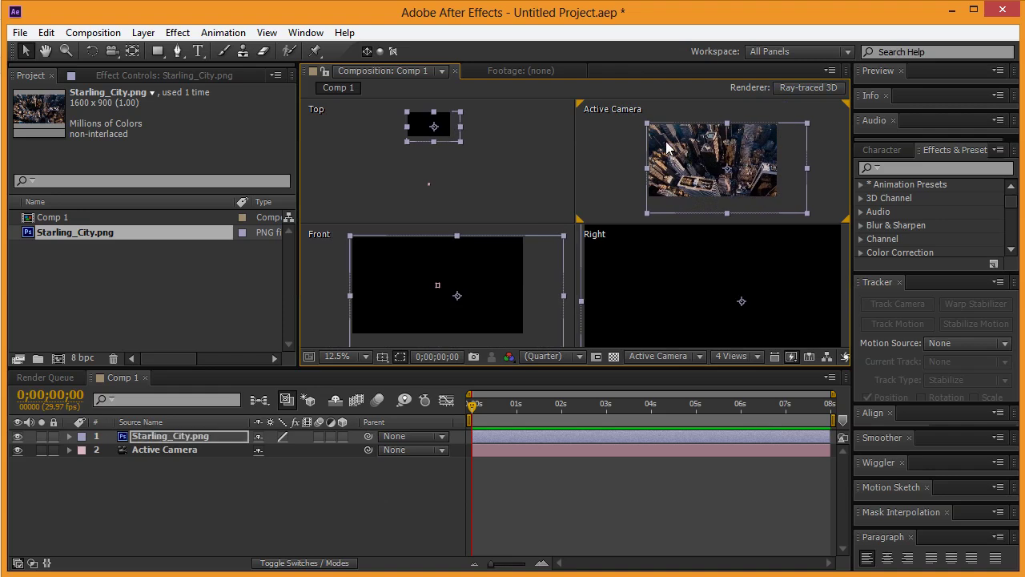
{"action": "scroll", "coordinate": [669, 149], "scroll_direction": "up", "scroll_amount": 4}
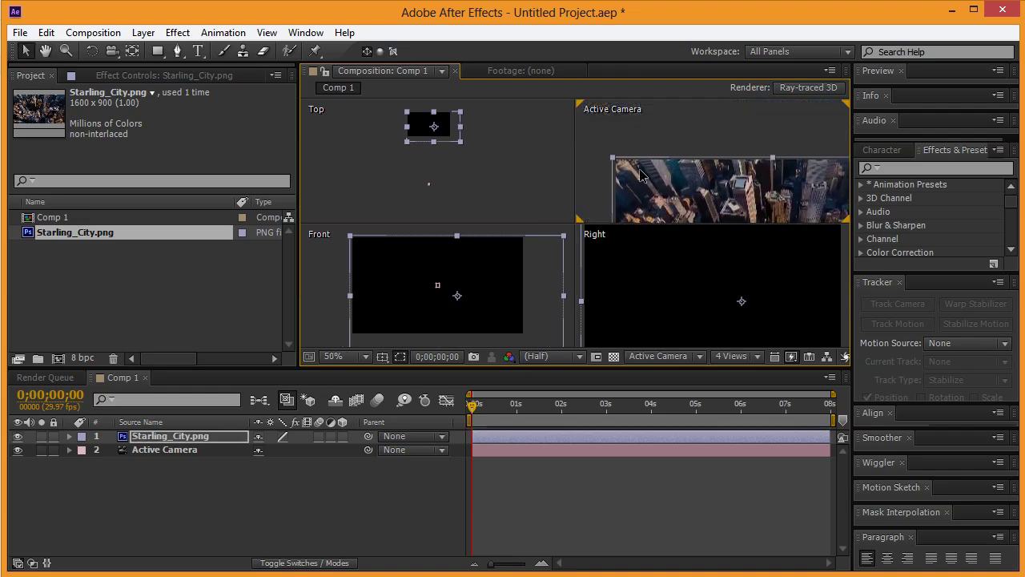
{"action": "left_click_drag", "start_coordinate": [641, 175], "coordinate": [708, 171]}
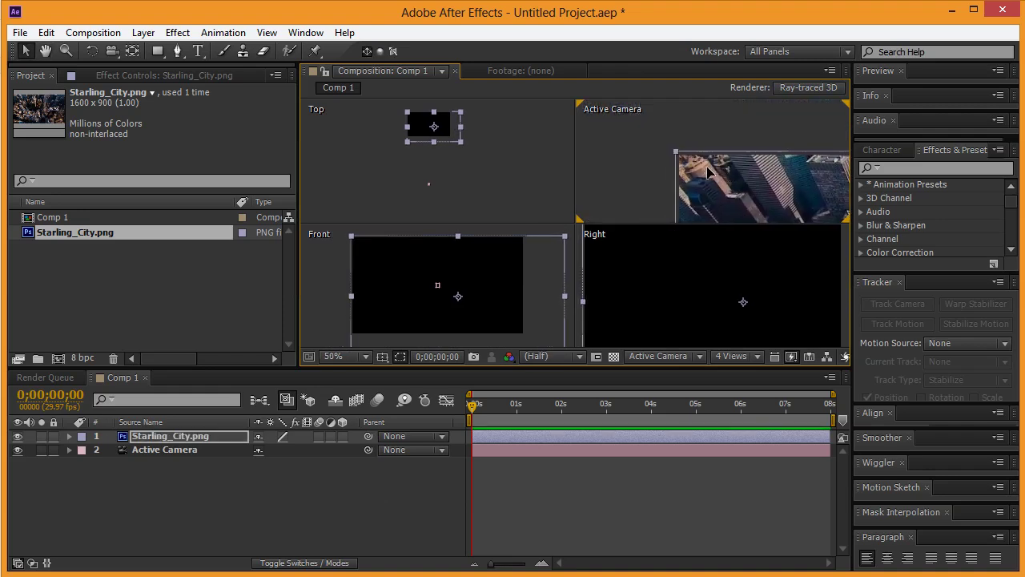
{"action": "scroll", "coordinate": [695, 157], "scroll_direction": "up", "scroll_amount": 2}
{"action": "scroll", "coordinate": [694, 157], "scroll_direction": "up", "scroll_amount": 2}
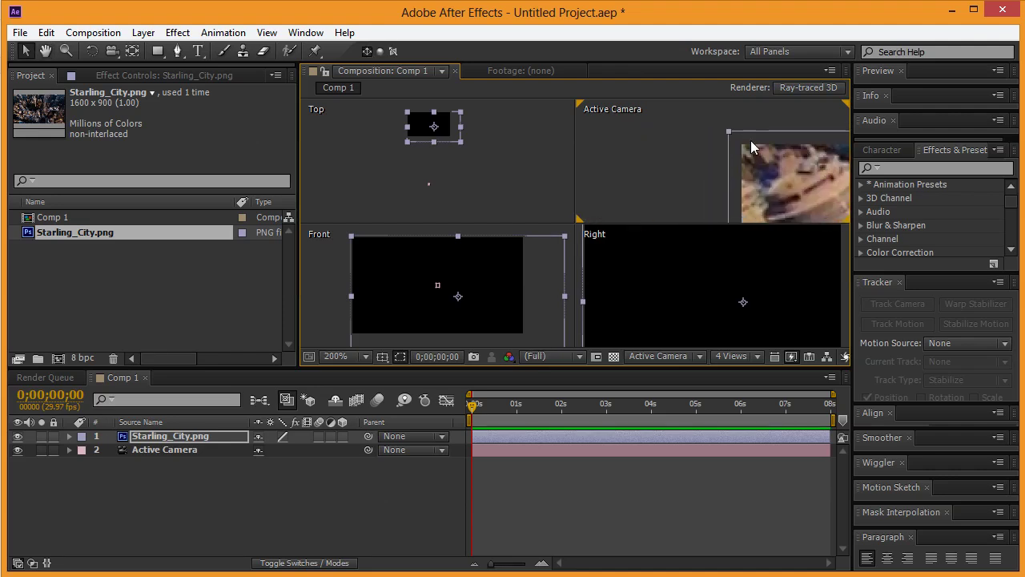
{"action": "scroll", "coordinate": [753, 163], "scroll_direction": "down", "scroll_amount": 8}
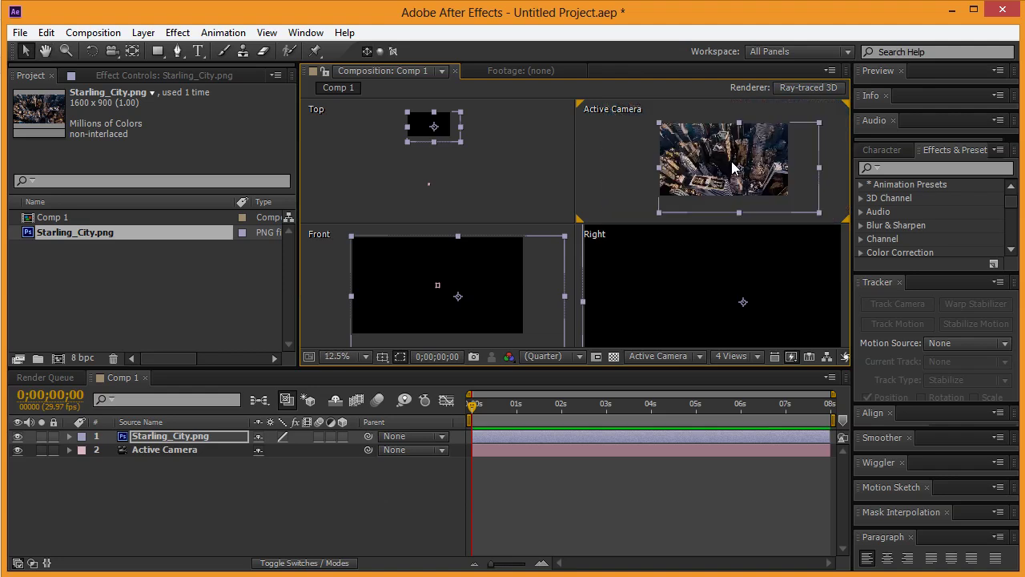
{"action": "left_click_drag", "start_coordinate": [709, 170], "coordinate": [676, 166]}
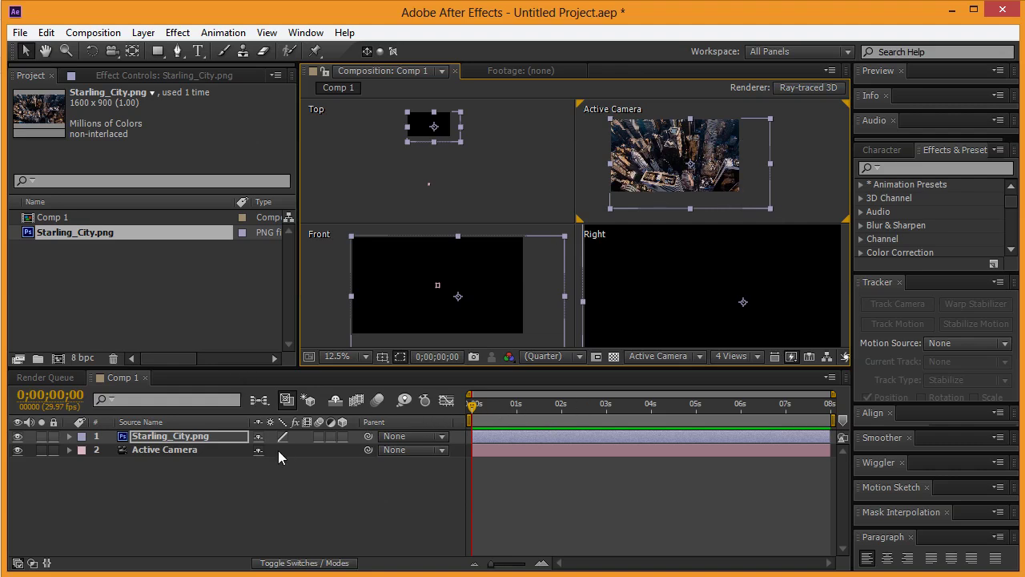
- Keyframe the Starling_City.png layer's Position at 0 s and move it to about 504, 306 at 0;00;07;29
{"action": "left_click", "coordinate": [203, 440]}
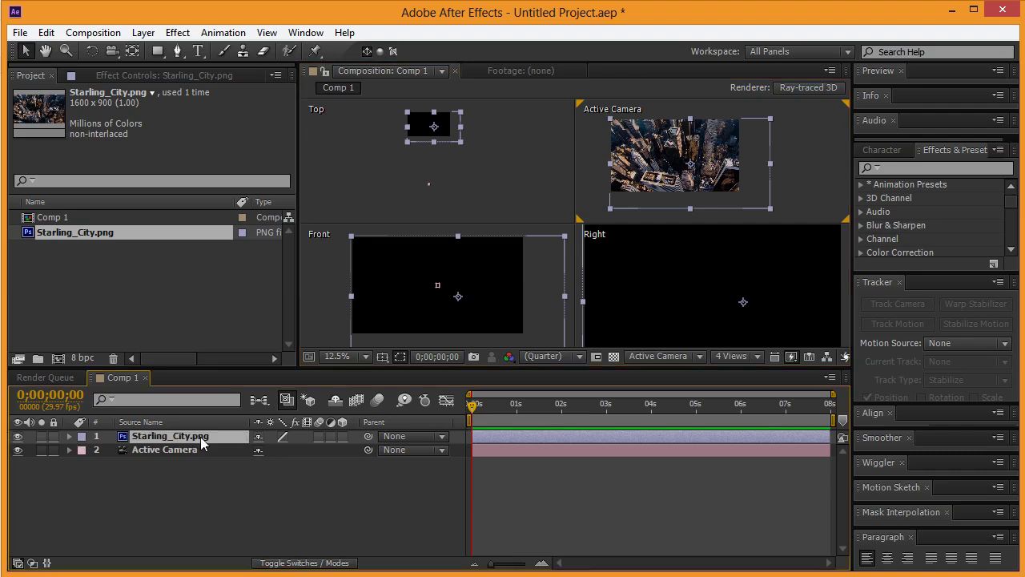
{"action": "key", "text": "p"}
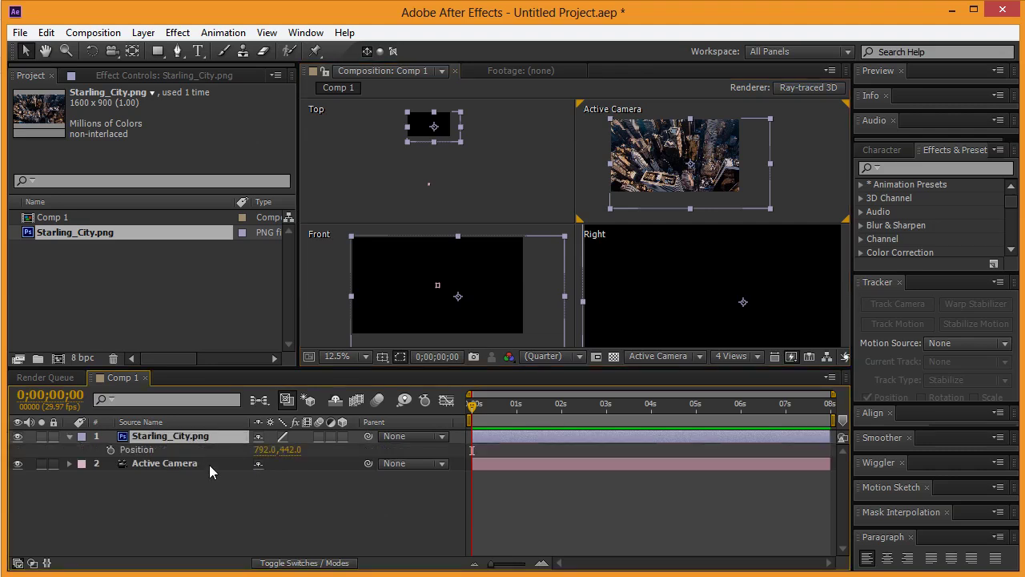
{"action": "left_click", "coordinate": [110, 451]}
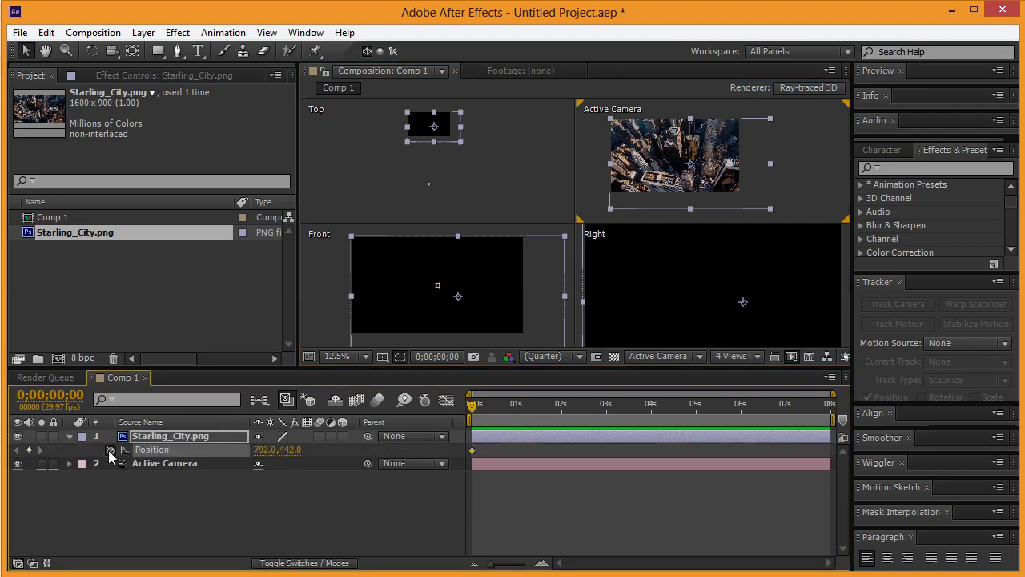
{"action": "left_click_drag", "start_coordinate": [477, 408], "coordinate": [842, 411]}
{"action": "left_click_drag", "start_coordinate": [729, 185], "coordinate": [704, 176]}
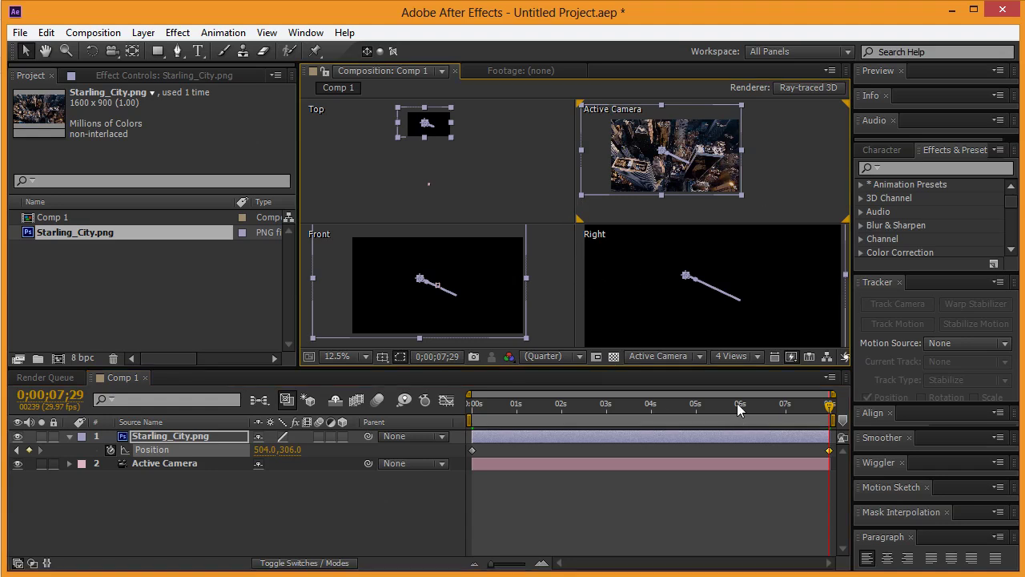
- Keyframe the Starling_City.png layer's Position at 0;00;04;00 by moving it to about 737, 272 in the Front view
{"action": "left_click", "coordinate": [651, 407]}
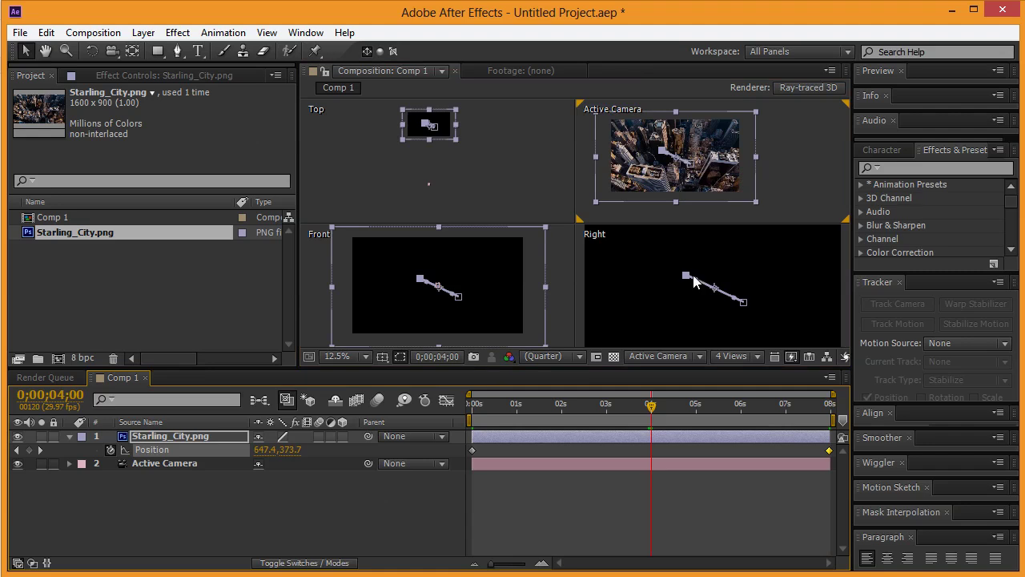
{"action": "scroll", "coordinate": [435, 128], "scroll_direction": "up", "scroll_amount": 2}
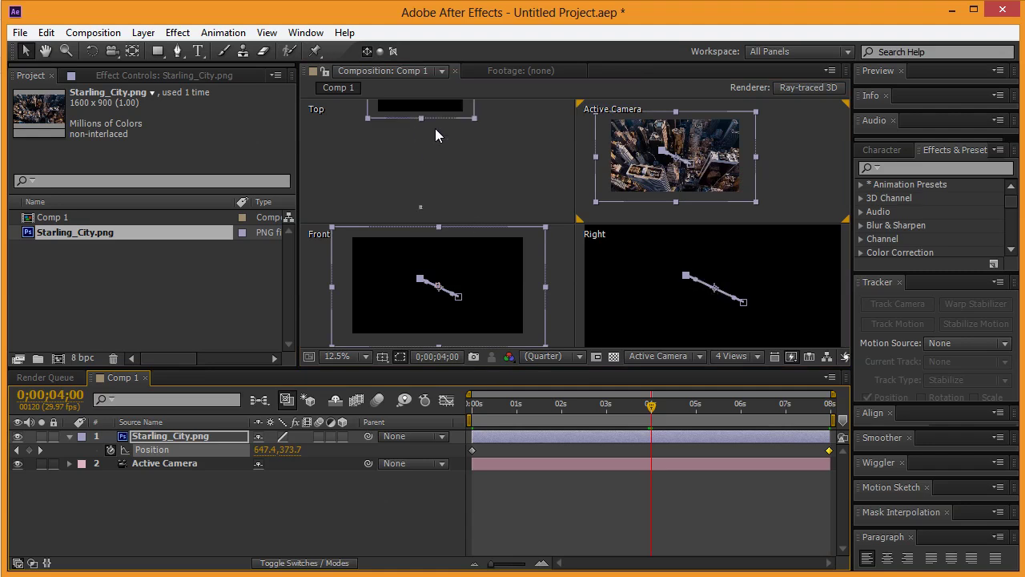
{"action": "scroll", "coordinate": [435, 128], "scroll_direction": "down", "scroll_amount": 2}
{"action": "scroll", "coordinate": [440, 169], "scroll_direction": "up", "scroll_amount": 2}
{"action": "left_click_drag", "start_coordinate": [439, 289], "coordinate": [451, 271]}
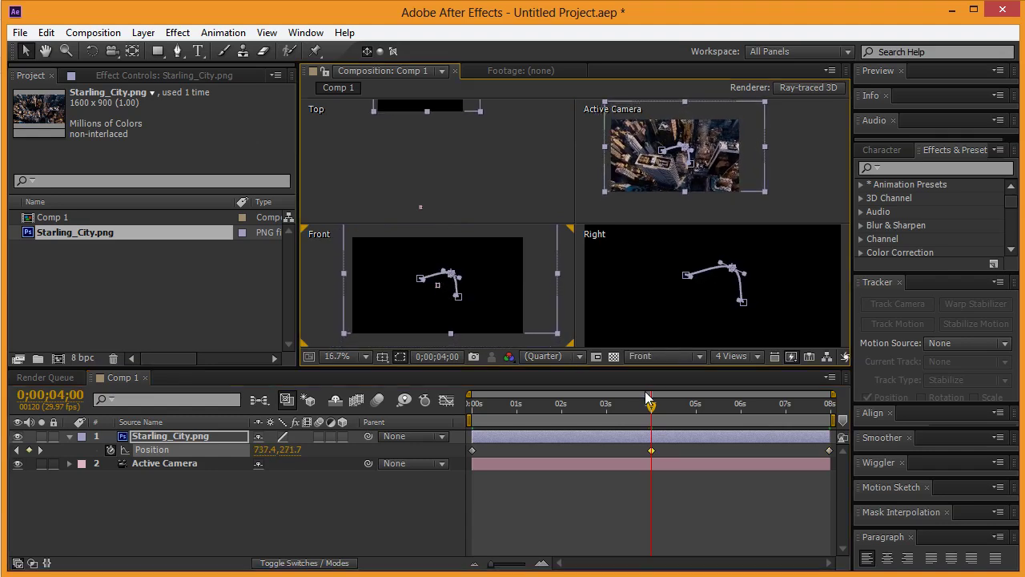
- Switch the composition from four views to a single Active Camera view and play the animation from 0 s
{"action": "left_click_drag", "start_coordinate": [648, 398], "coordinate": [473, 400]}
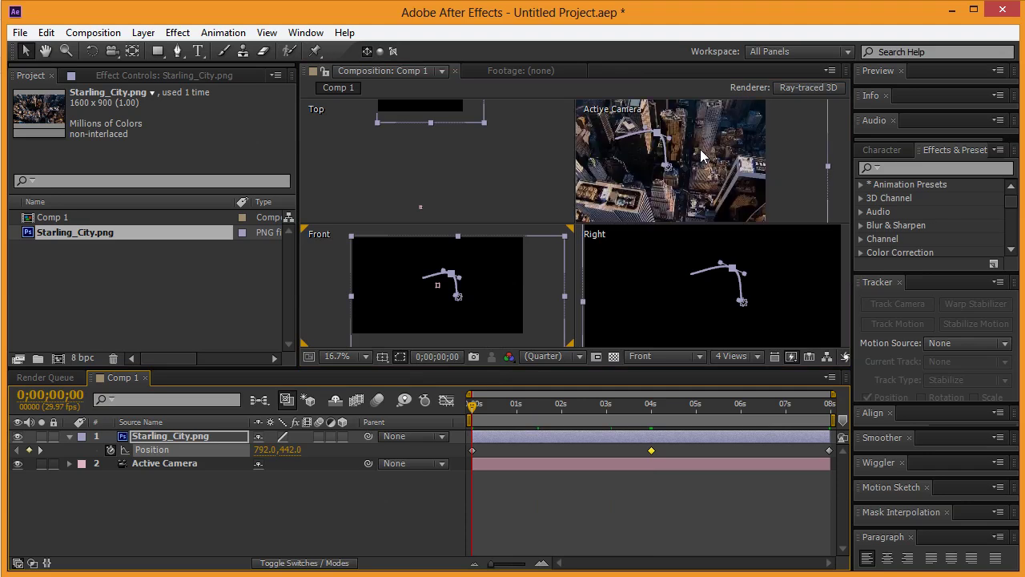
{"action": "left_click", "coordinate": [739, 356]}
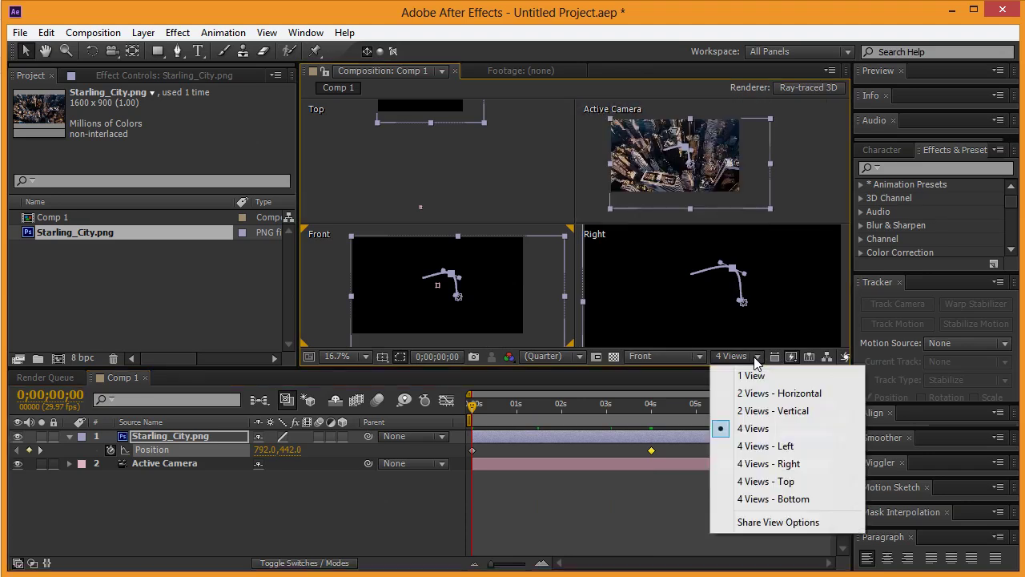
{"action": "left_click", "coordinate": [741, 380]}
{"action": "key", "text": "period"}
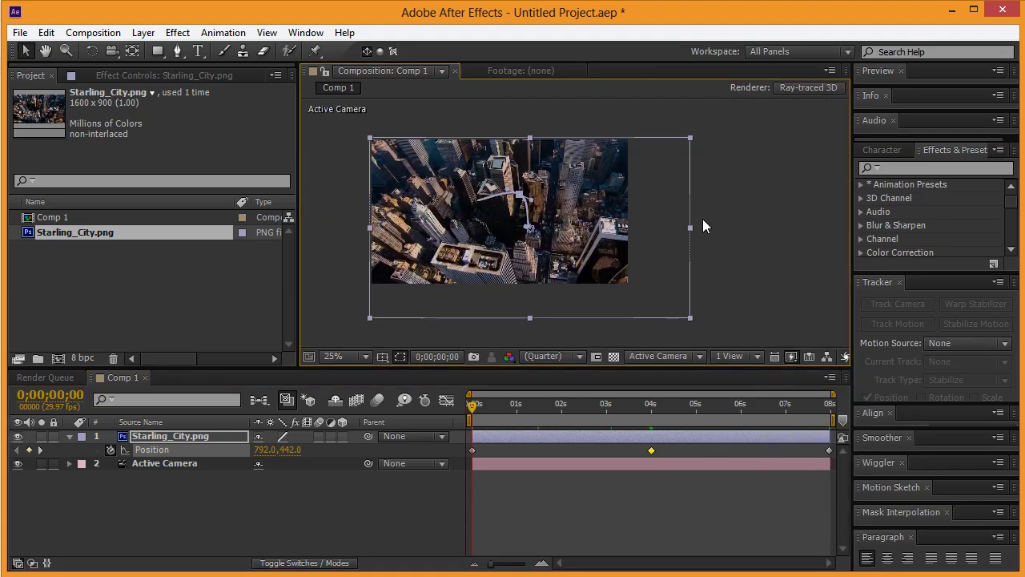
{"action": "key", "text": "space"}
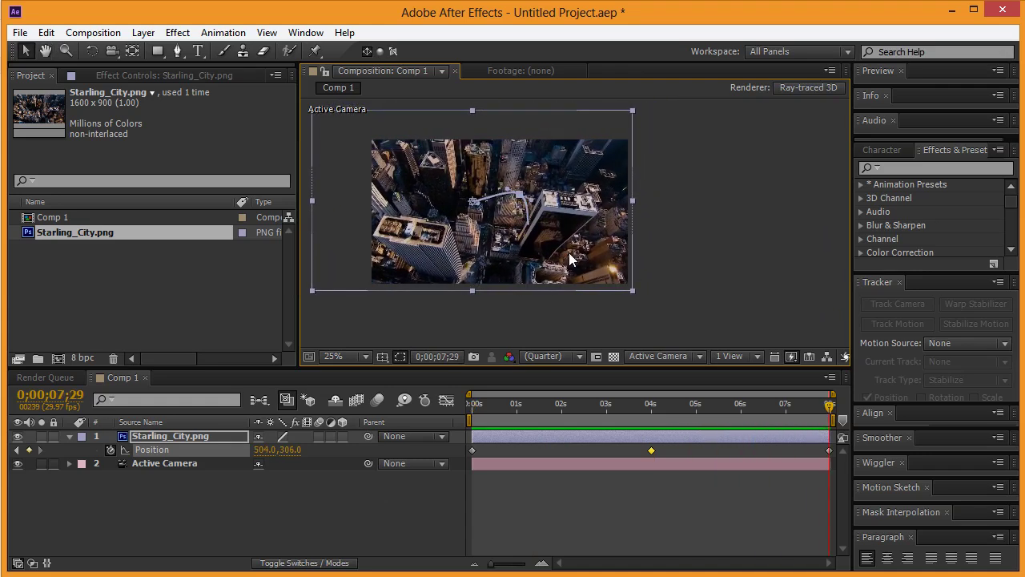
- Try moving the layer to about 732, 287 at 0;00;04;01, and undo that together with the 4-second Position keyframe
{"action": "left_click", "coordinate": [652, 405]}
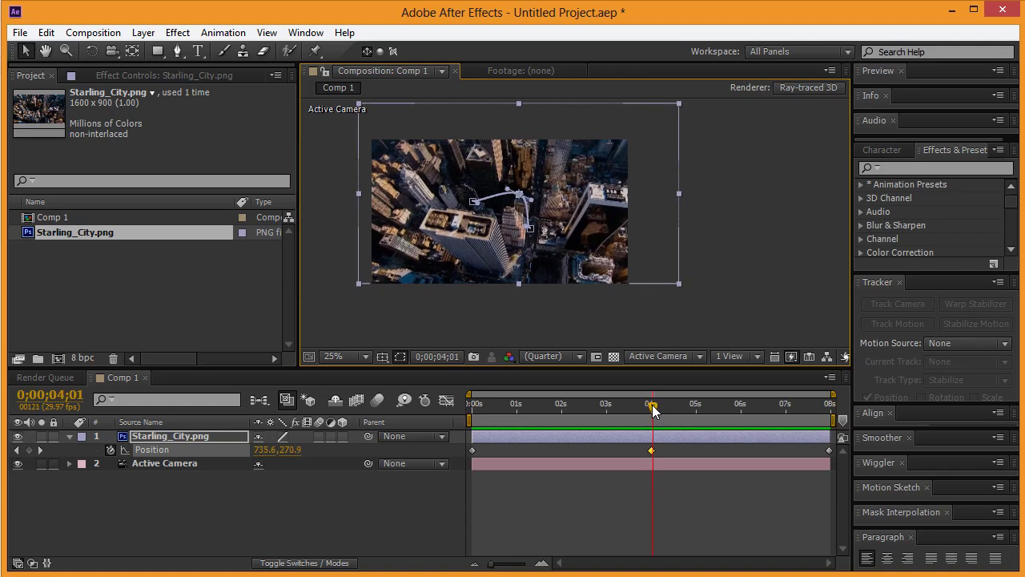
{"action": "left_click_drag", "start_coordinate": [583, 272], "coordinate": [583, 275]}
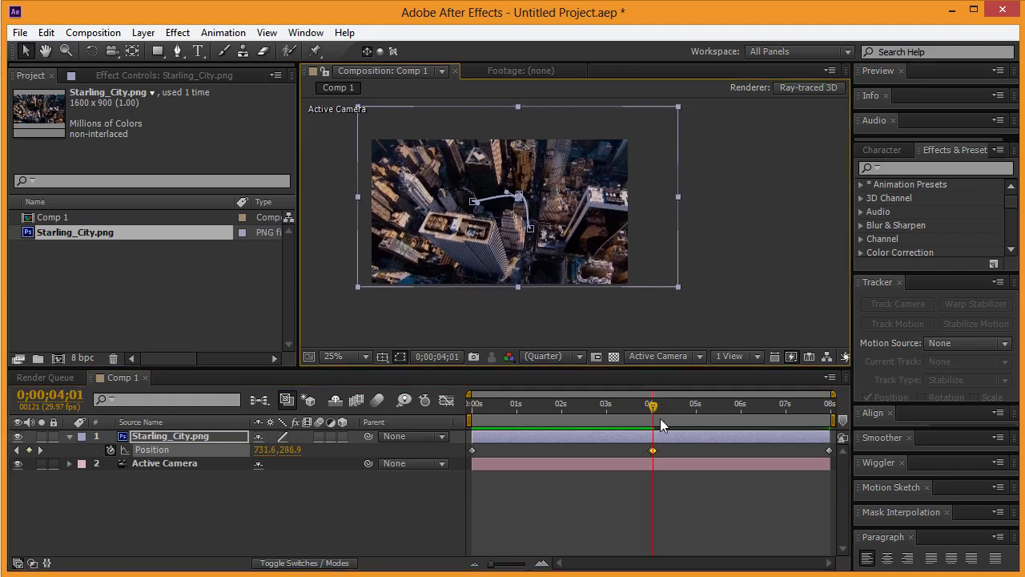
{"action": "key", "text": "ctrl+z"}
{"action": "key", "text": "ctrl+z"}
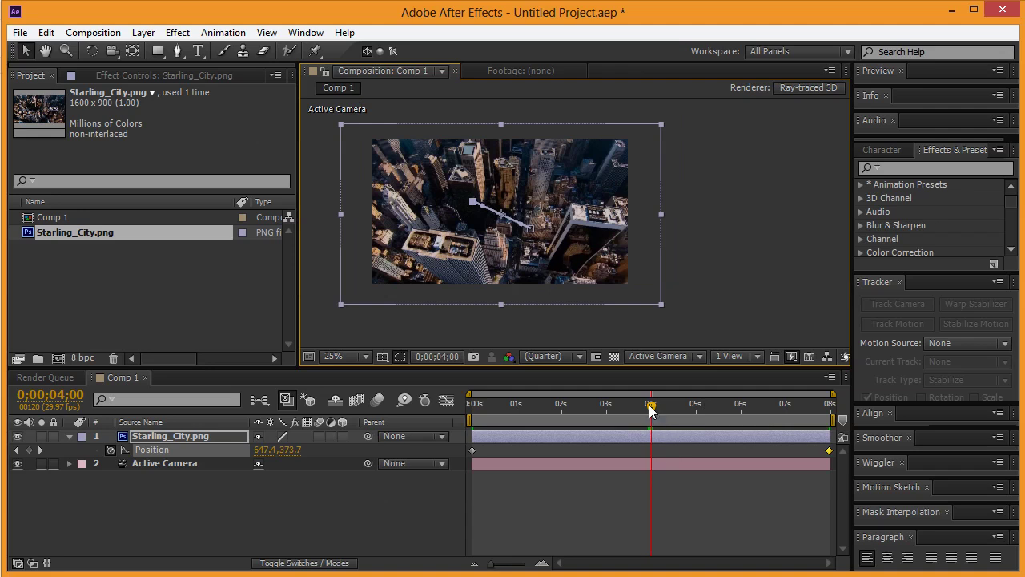
- Keyframe the layer's Position at 0;00;03;28 to about 758, 299 and try reshaping the motion path towards its final keyframe
{"action": "left_click", "coordinate": [648, 406]}
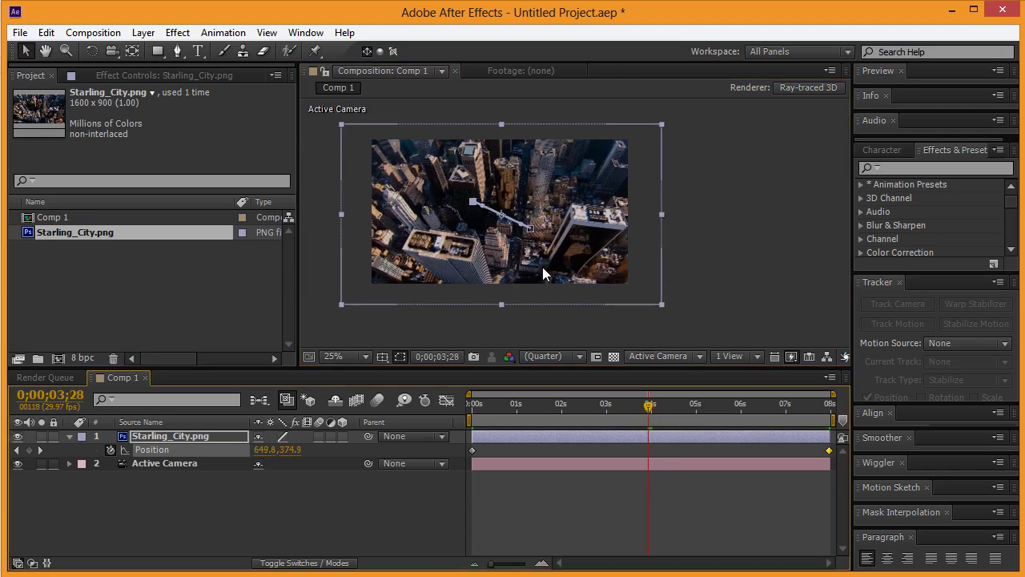
{"action": "mouse_move", "coordinate": [543, 274]}
{"action": "left_mouse_down"}
{"action": "mouse_move", "coordinate": [563, 254]}
{"action": "mouse_move", "coordinate": [563, 269]}
{"action": "left_mouse_up"}
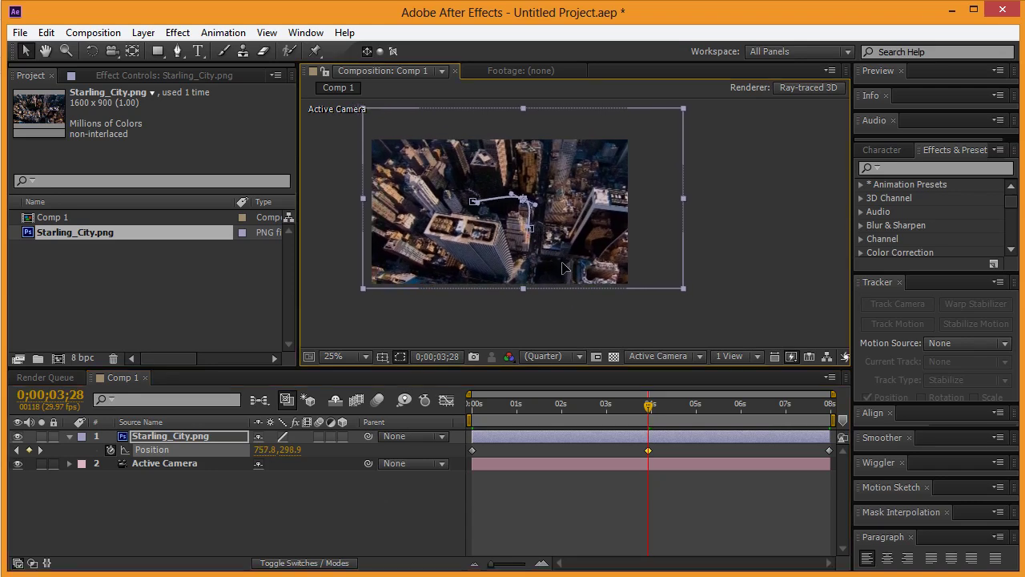
{"action": "left_click_drag", "start_coordinate": [649, 405], "coordinate": [753, 417]}
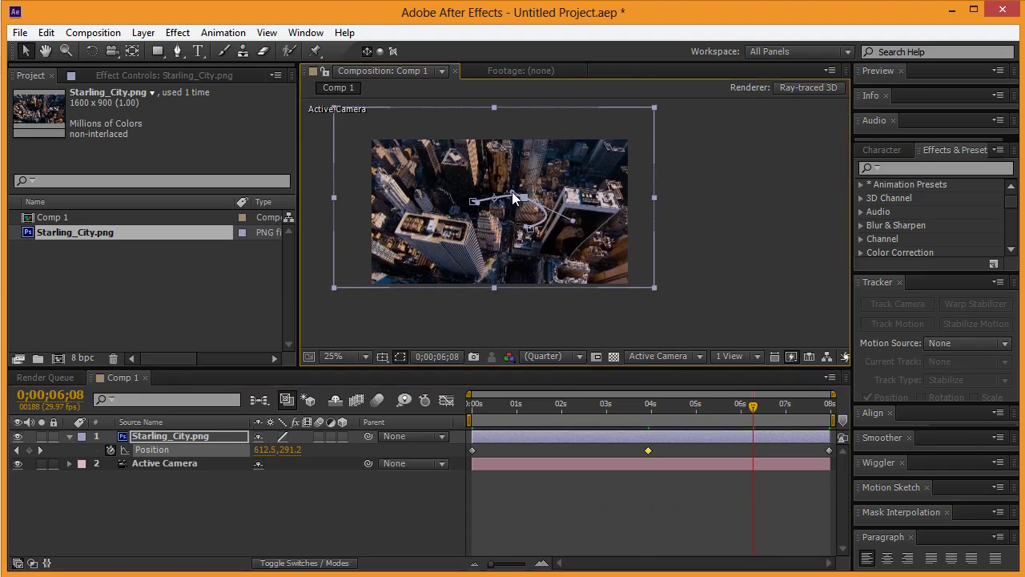
{"action": "left_click_drag", "start_coordinate": [559, 218], "coordinate": [461, 209]}
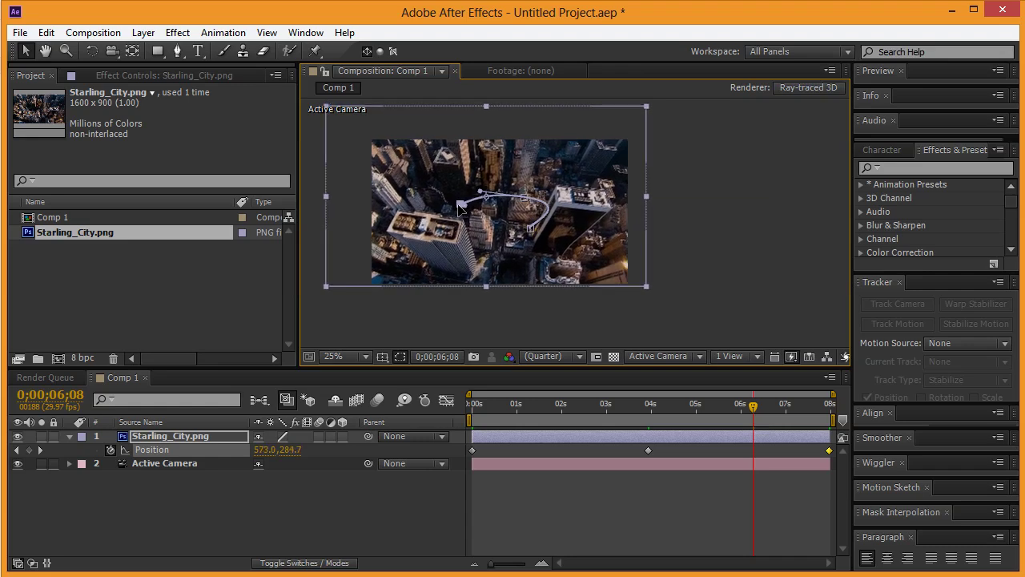
- Preview the city layer's curved motion from the start of the composition
{"action": "left_click_drag", "start_coordinate": [751, 406], "coordinate": [463, 394]}
{"action": "key", "text": "space"}
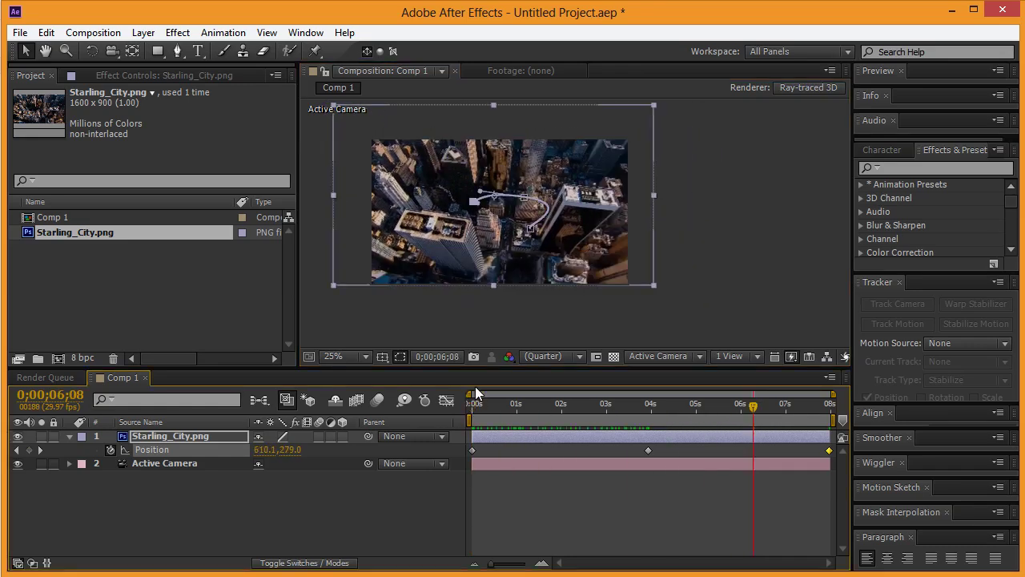
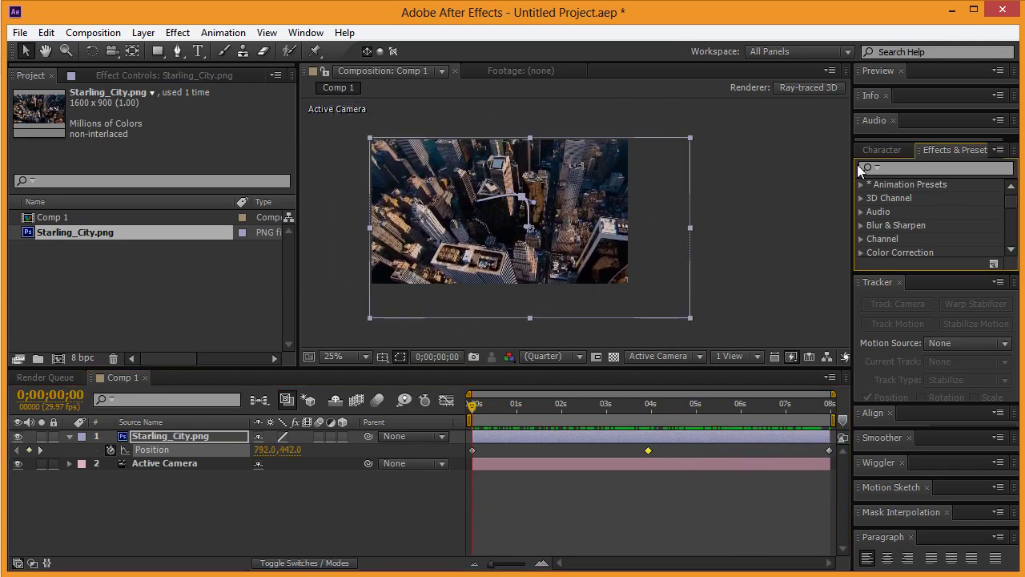
- Collapse the Starling_City.png layer's properties and apply the Magic Bullet Looks effect to it
{"action": "scroll", "coordinate": [571, 225], "scroll_direction": "up", "scroll_amount": 2}
{"action": "key", "text": "h"}
{"action": "left_click_drag", "start_coordinate": [547, 235], "coordinate": [579, 250]}
{"action": "key", "text": "v"}
{"action": "left_click", "coordinate": [50, 451]}
{"action": "left_click", "coordinate": [147, 440]}
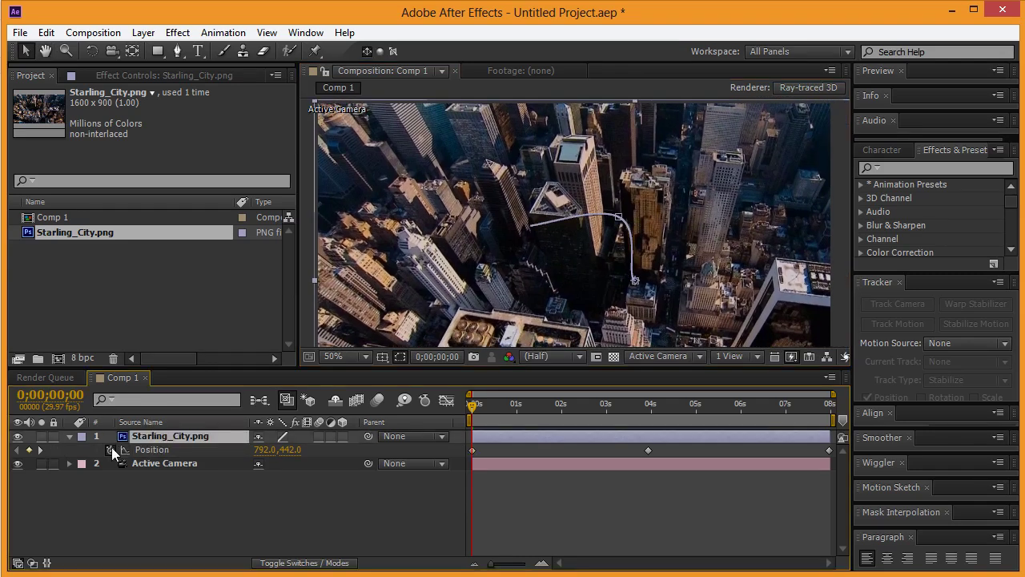
{"action": "left_click", "coordinate": [69, 437]}
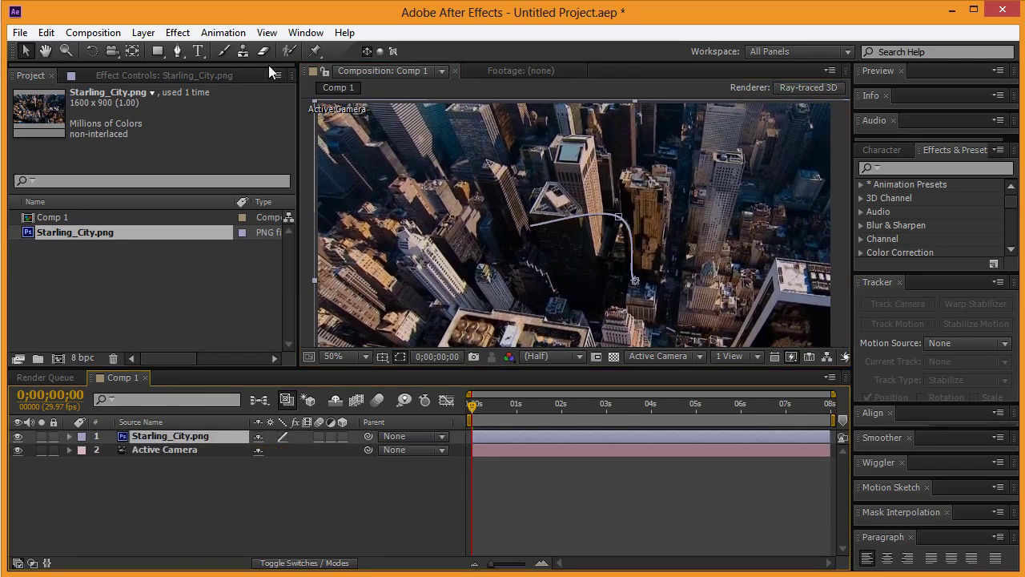
{"action": "left_click", "coordinate": [178, 32]}
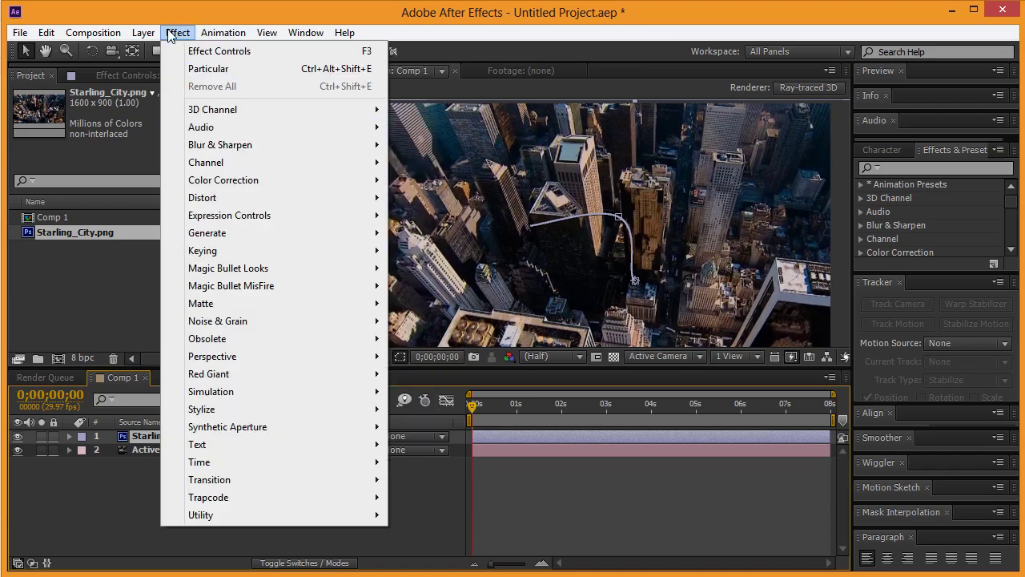
{"action": "mouse_move", "coordinate": [234, 271]}
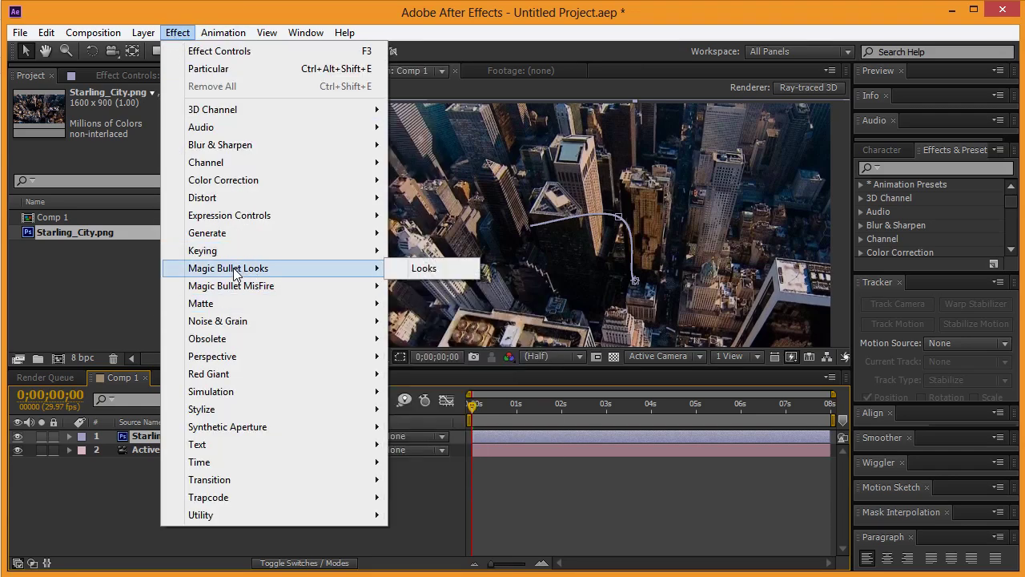
{"action": "left_click", "coordinate": [436, 271]}
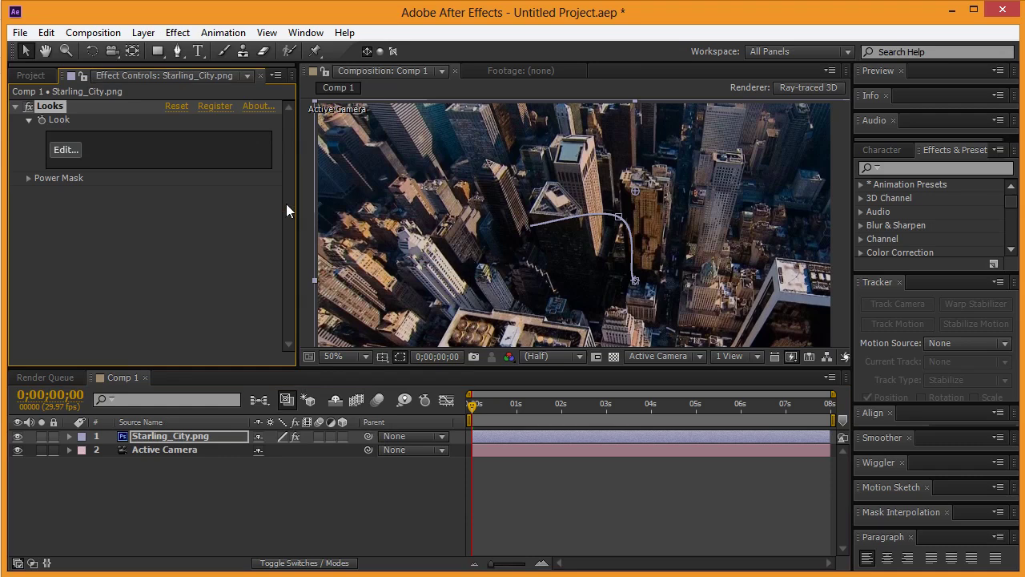
- Open the Looks editor for the Starling_City.png layer and browse the preset looks
{"action": "left_click", "coordinate": [63, 150]}
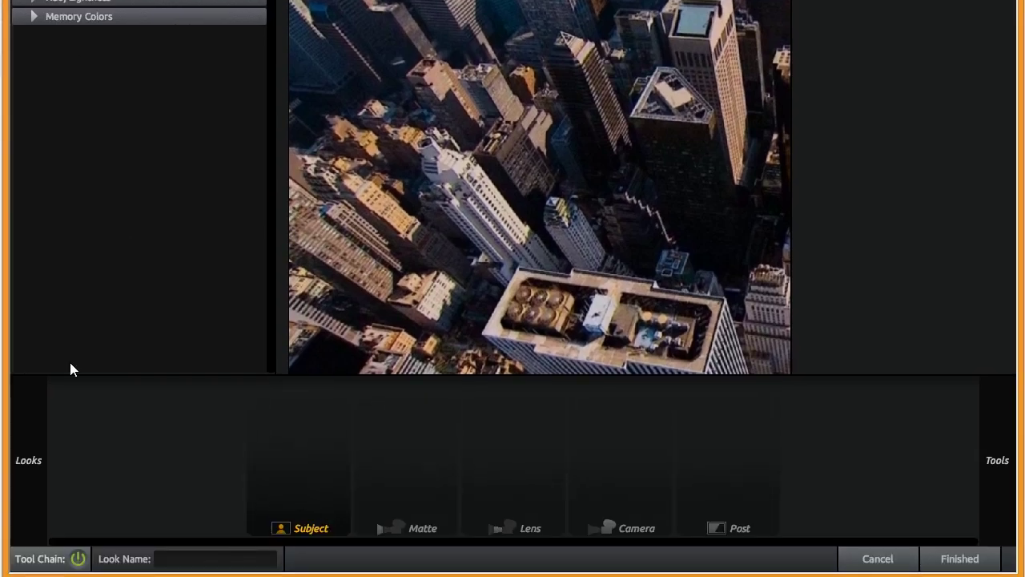
{"action": "mouse_move", "coordinate": [36, 404]}
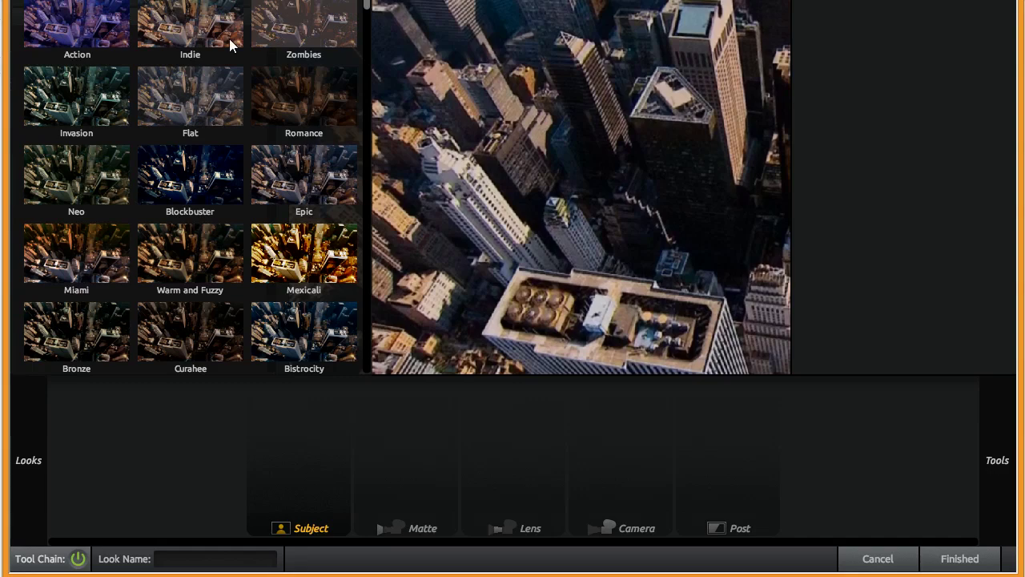
{"action": "scroll", "coordinate": [130, 38], "scroll_direction": "down", "scroll_amount": 1}
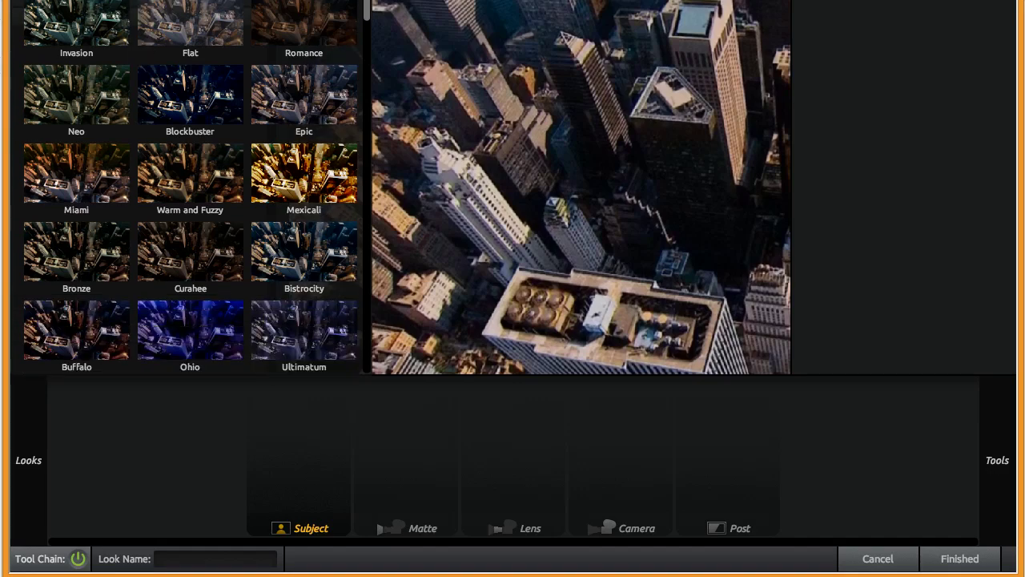
{"action": "mouse_move", "coordinate": [367, 9]}
{"action": "left_mouse_down"}
{"action": "mouse_move", "coordinate": [366, 295]}
{"action": "mouse_move", "coordinate": [367, 5]}
{"action": "left_mouse_up"}
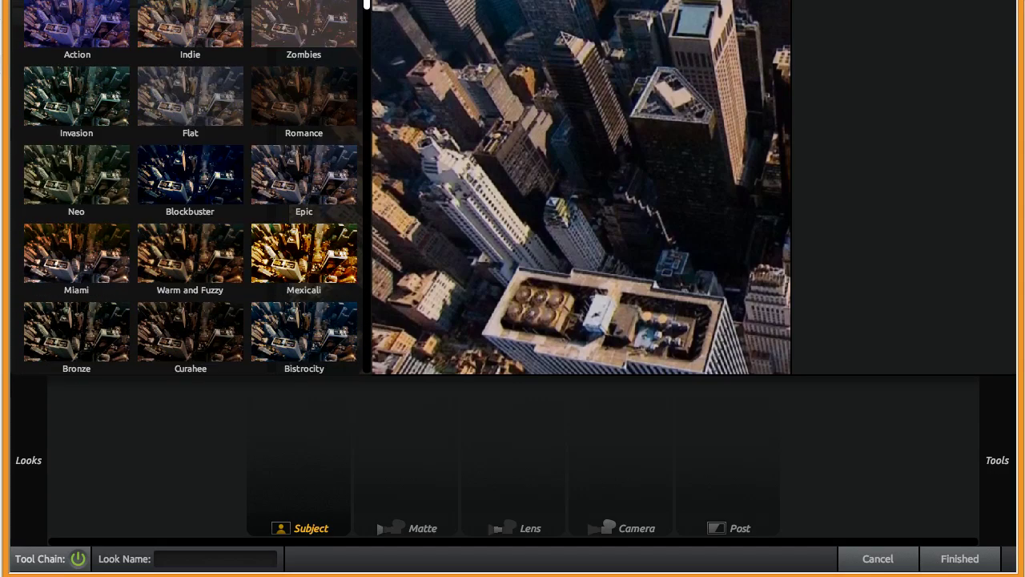
- Try the Romance and Neo preset looks on the city image
{"action": "left_click", "coordinate": [310, 106]}
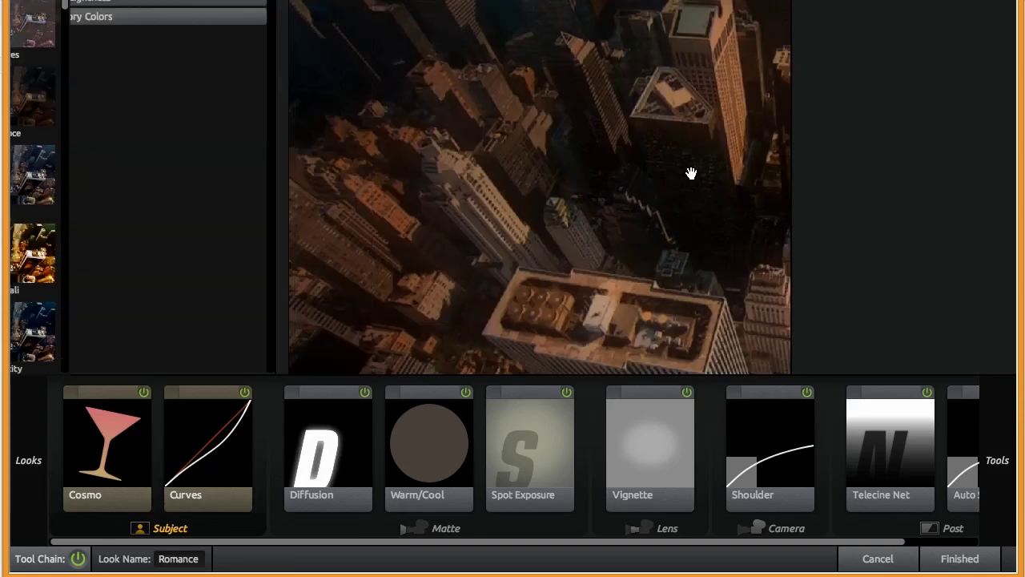
{"action": "left_click_drag", "start_coordinate": [723, 160], "coordinate": [399, 159]}
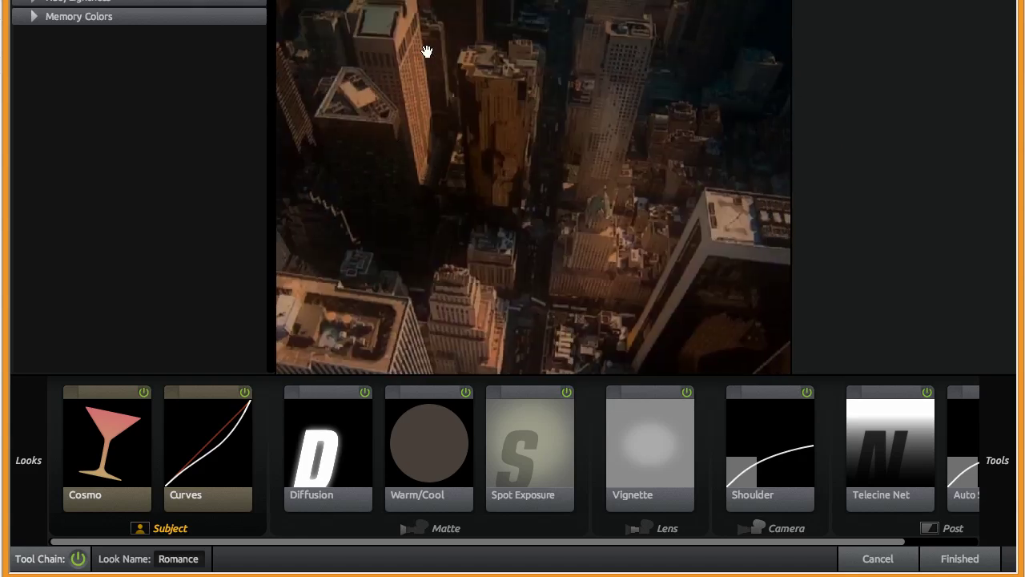
{"action": "mouse_move", "coordinate": [24, 451]}
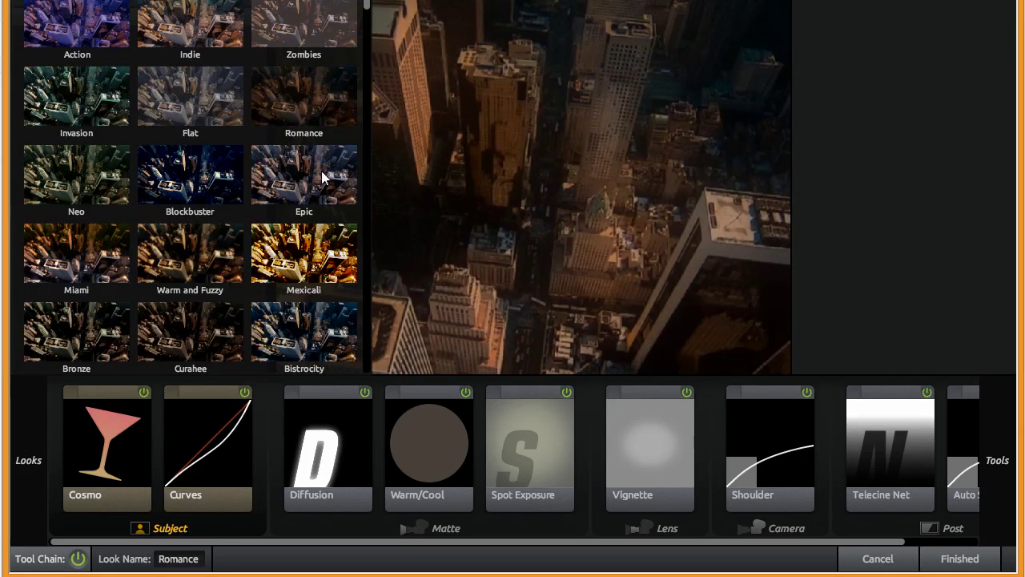
{"action": "left_click", "coordinate": [90, 186]}
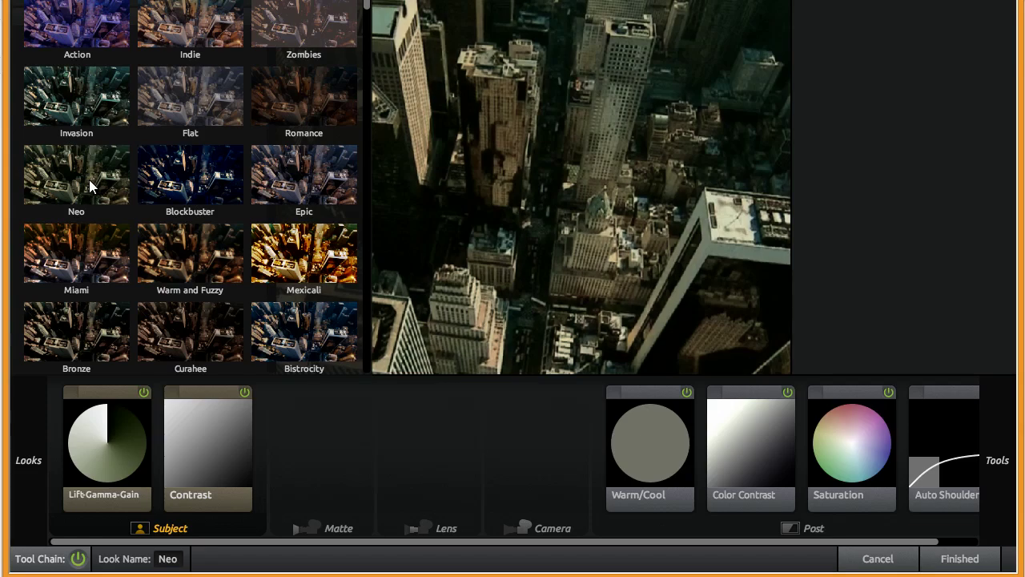
- Apply the Invasion preset look to the city image and return to the composition
{"action": "mouse_move", "coordinate": [29, 436]}
{"action": "left_click", "coordinate": [64, 85]}
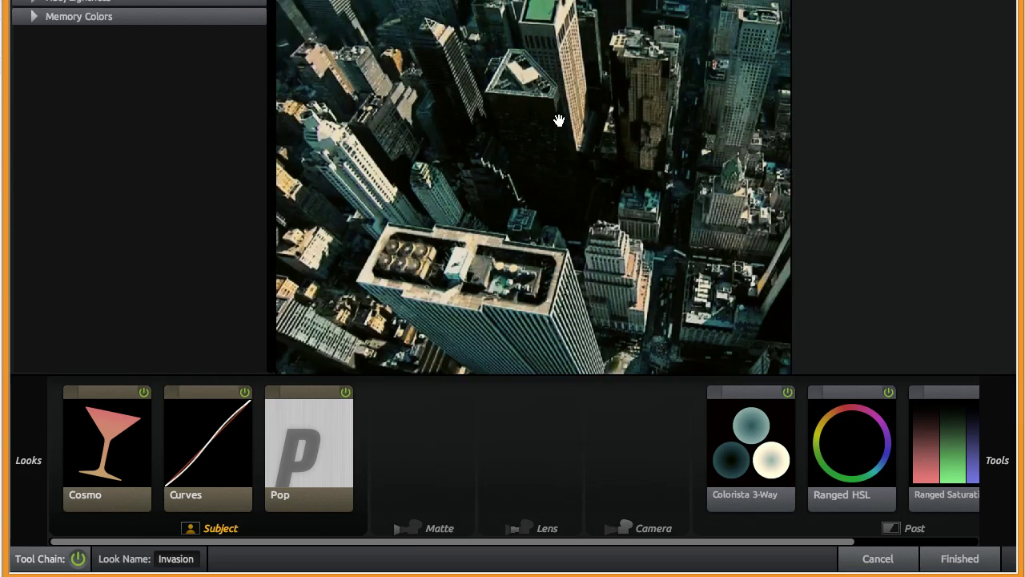
{"action": "left_click", "coordinate": [956, 560]}
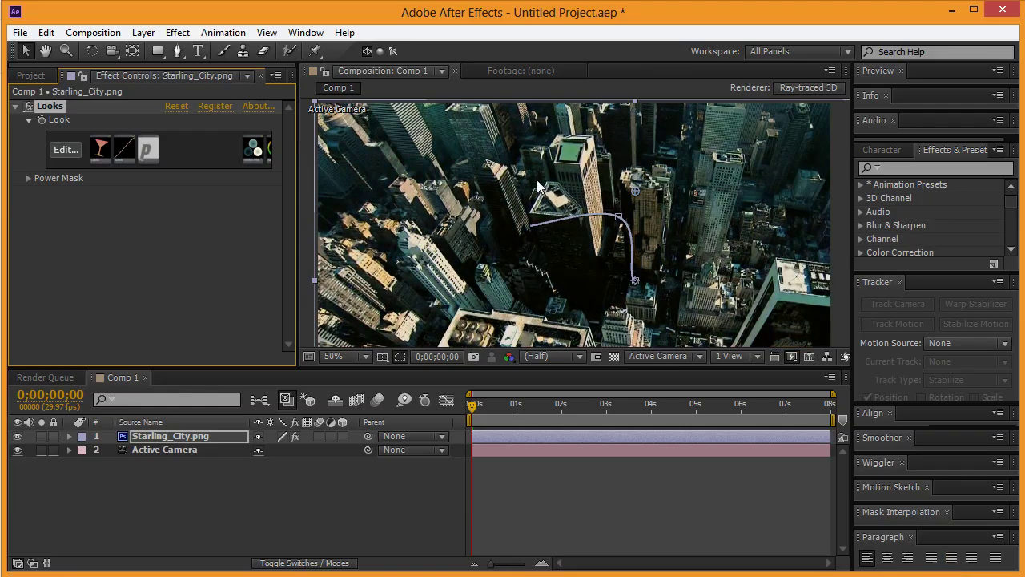
- Play and scrub the animation to check the graded city layer across the full frame
{"action": "scroll", "coordinate": [600, 223], "scroll_direction": "down", "scroll_amount": 2}
{"action": "key", "text": "space"}
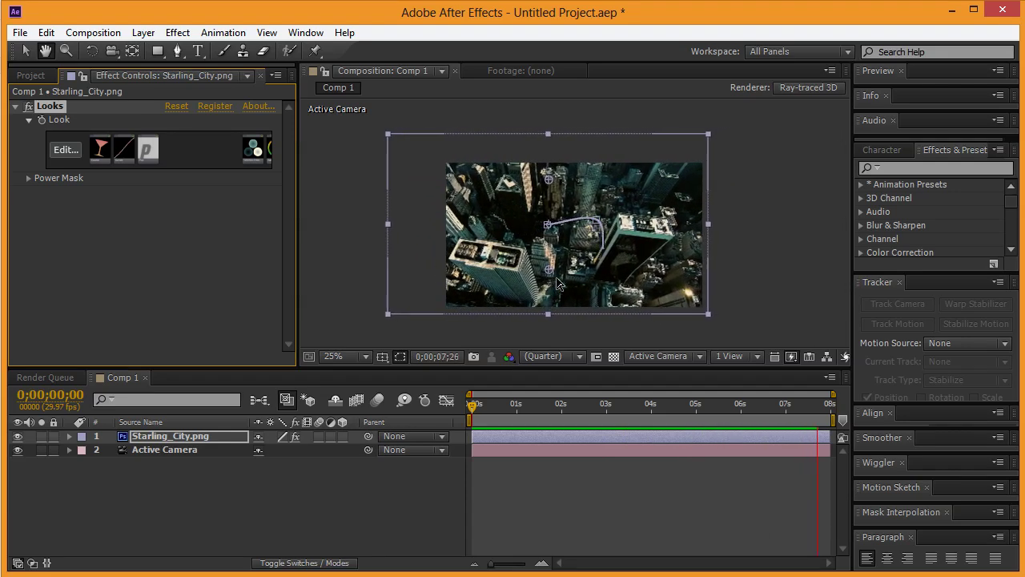
{"action": "left_click_drag", "start_coordinate": [491, 407], "coordinate": [527, 405]}
- Delete the Starling_City.png layer's middle Position keyframe near 4 s, scrub through the motion and return to 0 s
{"action": "left_click", "coordinate": [68, 437]}
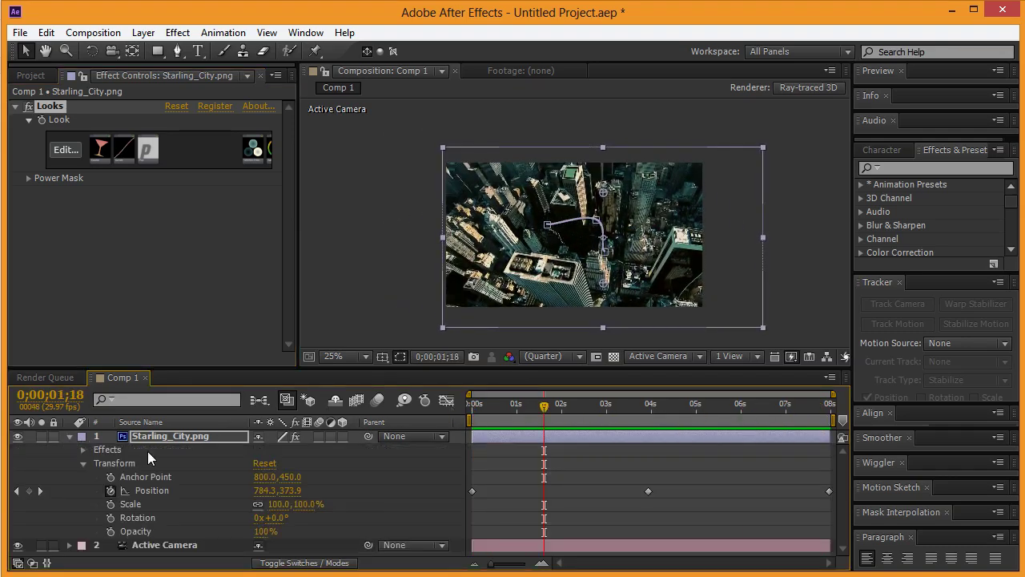
{"action": "left_click", "coordinate": [647, 495]}
{"action": "key", "text": "ctrl+z"}
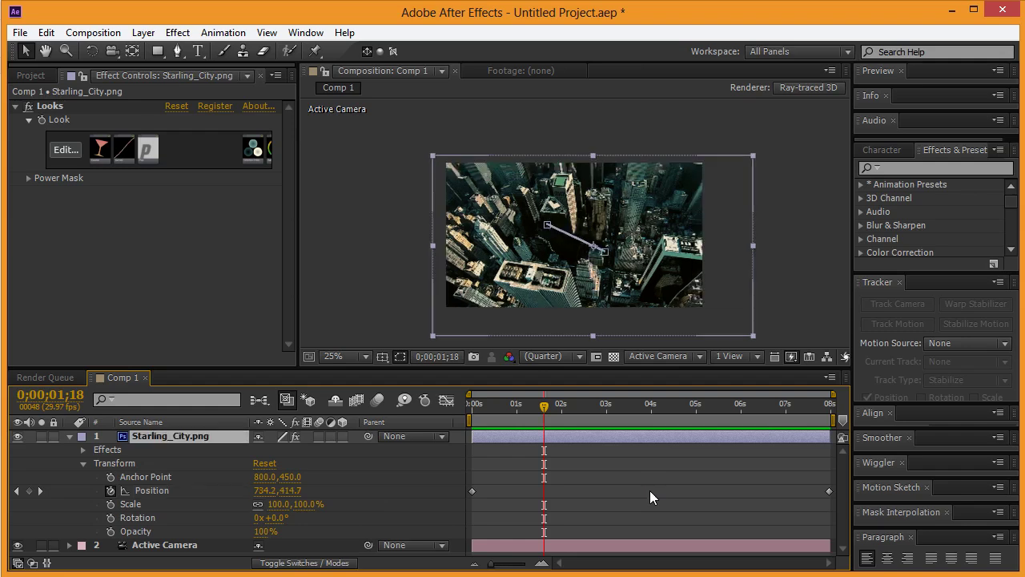
{"action": "left_click_drag", "start_coordinate": [544, 405], "coordinate": [841, 419]}
{"action": "key", "text": "Home"}
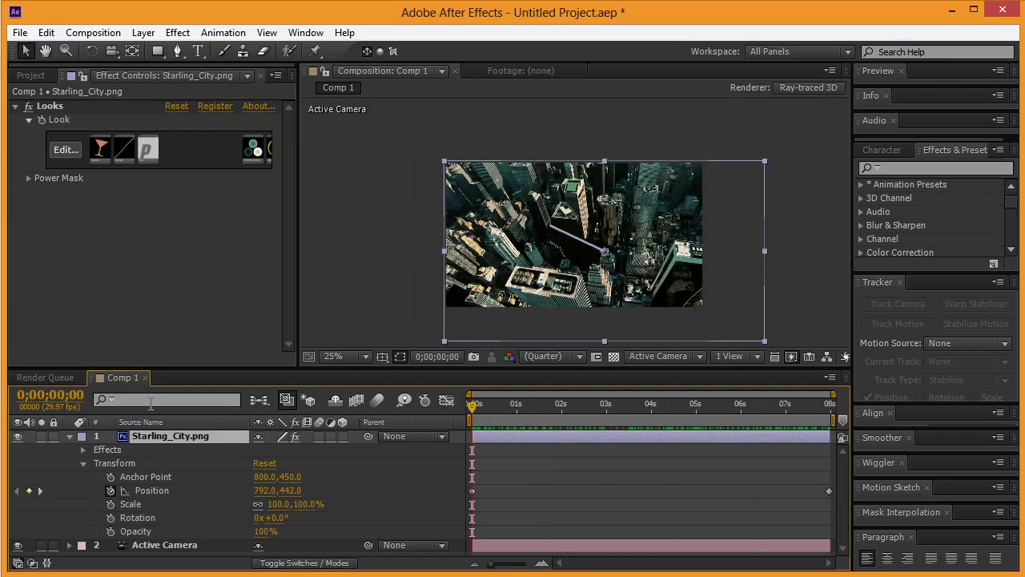
- Collapse the Starling_City.png layer's properties and check the city image at different magnifications
{"action": "left_click", "coordinate": [70, 437]}
{"action": "left_click", "coordinate": [299, 487]}
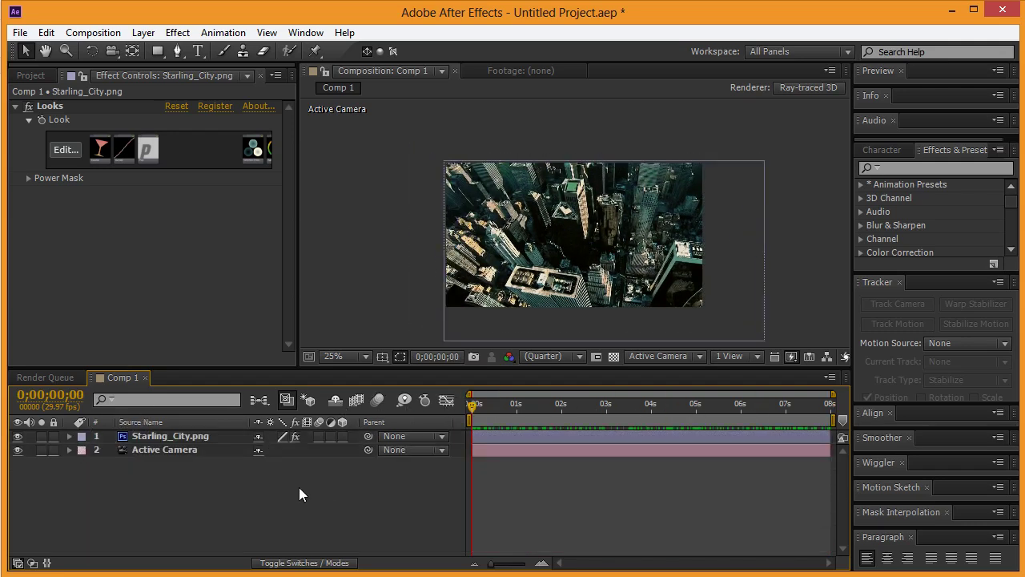
{"action": "left_click", "coordinate": [389, 191]}
{"action": "scroll", "coordinate": [634, 205], "scroll_direction": "up", "scroll_amount": 1}
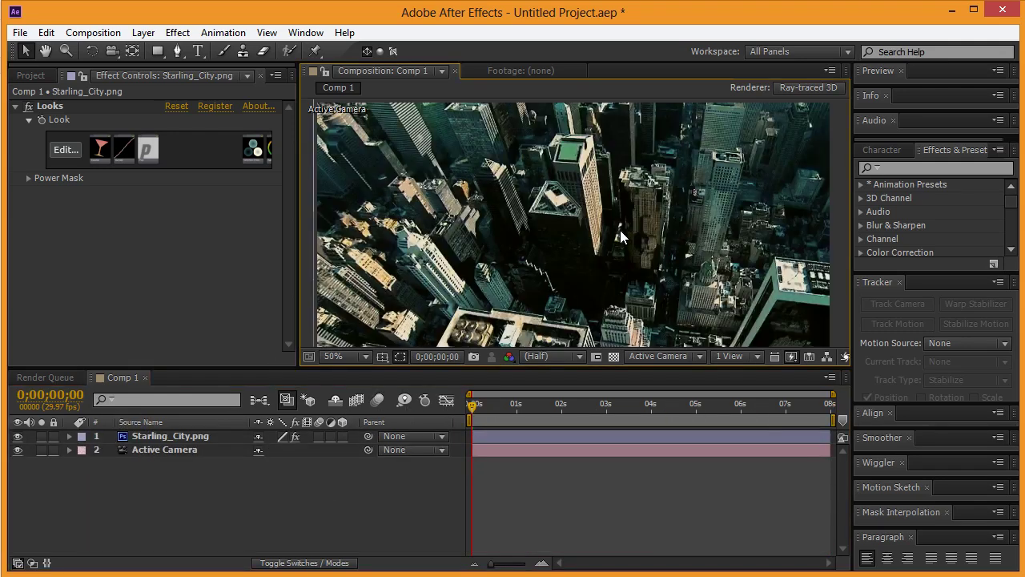
{"action": "scroll", "coordinate": [727, 232], "scroll_direction": "down", "scroll_amount": 1}
{"action": "scroll", "coordinate": [727, 231], "scroll_direction": "up", "scroll_amount": 1}
{"action": "key", "text": "h"}
{"action": "mouse_move", "coordinate": [606, 266]}
{"action": "left_mouse_down"}
{"action": "mouse_move", "coordinate": [618, 242]}
{"action": "mouse_move", "coordinate": [610, 249]}
{"action": "left_mouse_up"}
{"action": "scroll", "coordinate": [610, 249], "scroll_direction": "down", "scroll_amount": 1}
{"action": "key", "text": "v"}
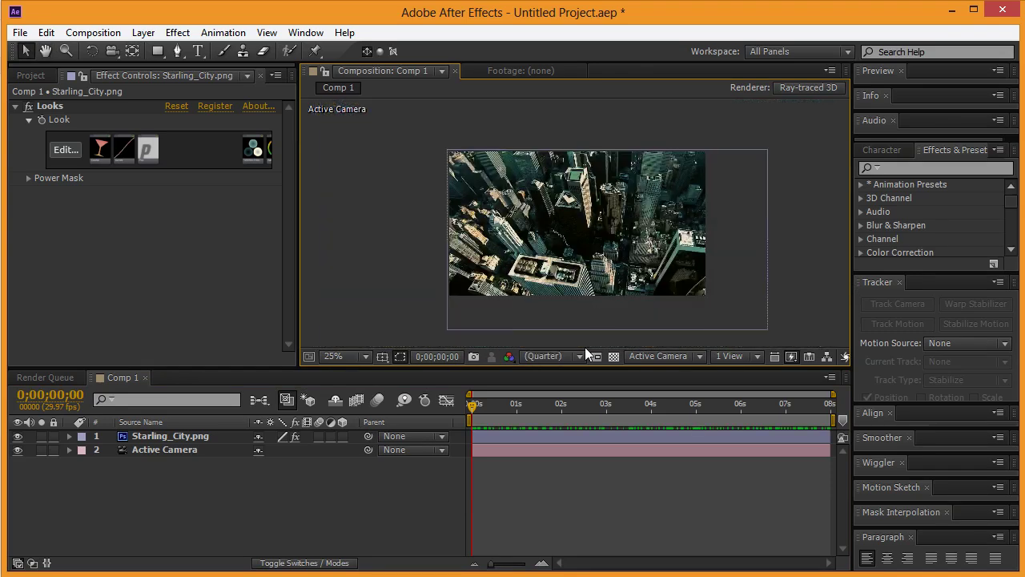
{"action": "left_click", "coordinate": [370, 355]}
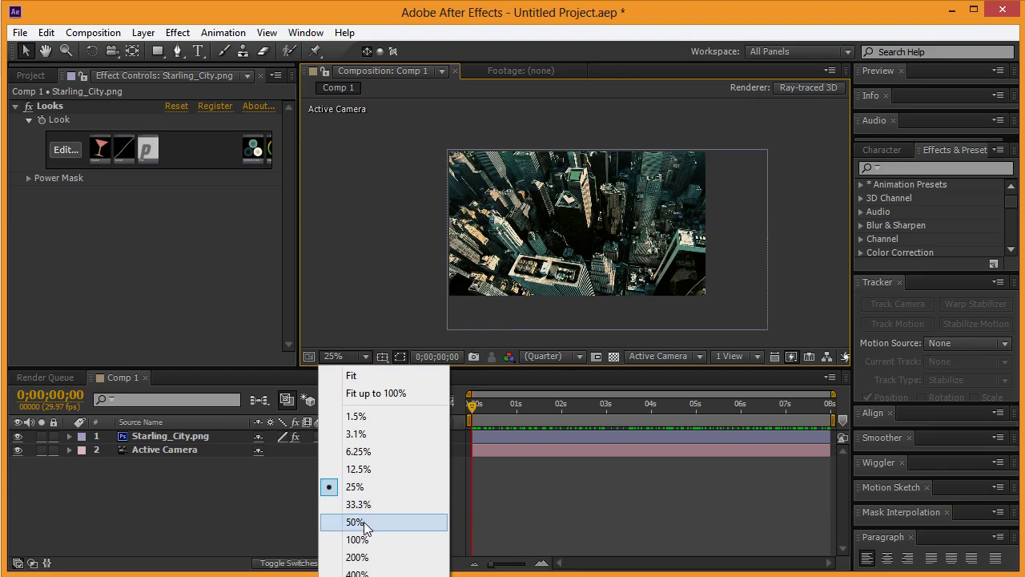
{"action": "left_click", "coordinate": [366, 522]}
{"action": "scroll", "coordinate": [654, 285], "scroll_direction": "down", "scroll_amount": 1}
{"action": "left_click_drag", "start_coordinate": [678, 271], "coordinate": [663, 258]}
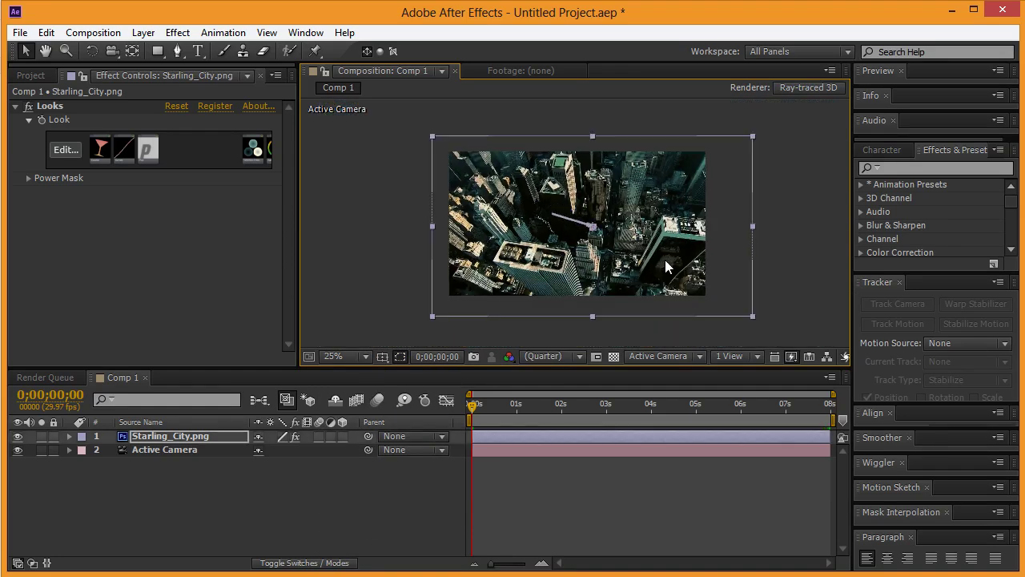
{"action": "key", "text": "ctrl+z"}
{"action": "key", "text": "ctrl+shift+a"}
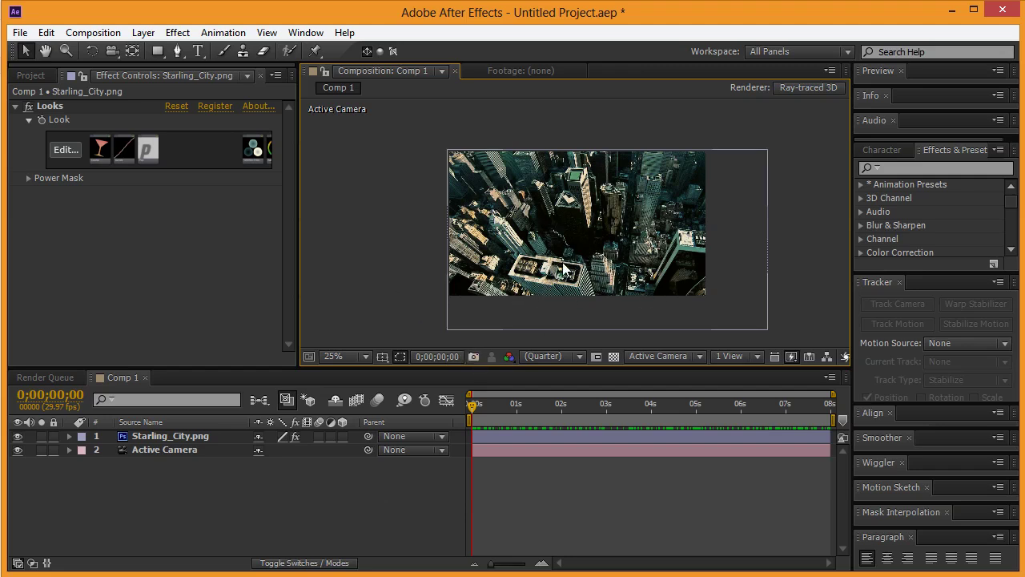
- Create a Point light layer named Emitter with 50% intensity
{"action": "left_click", "coordinate": [375, 508]}
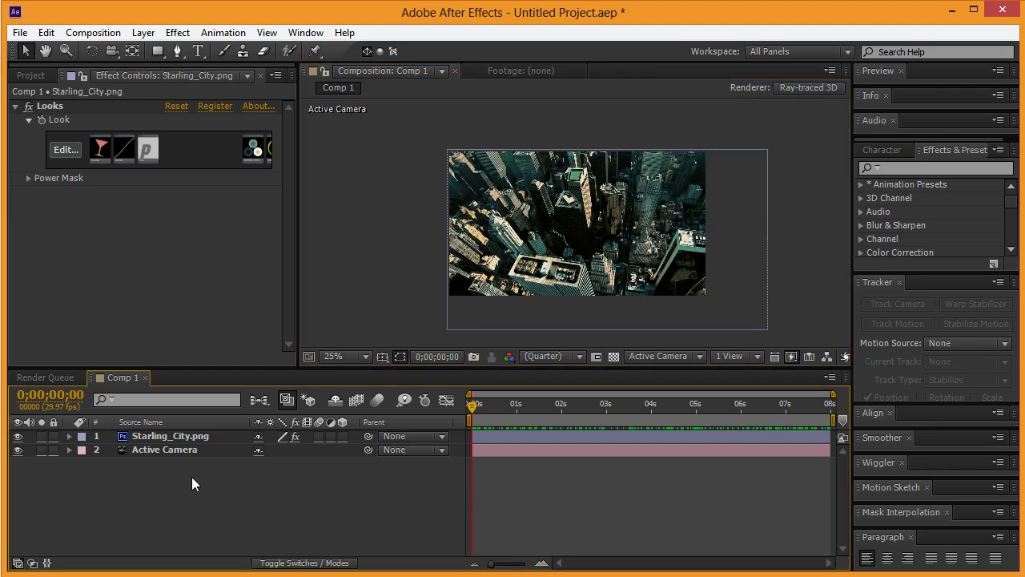
{"action": "right_click", "coordinate": [154, 487]}
{"action": "mouse_move", "coordinate": [201, 497]}
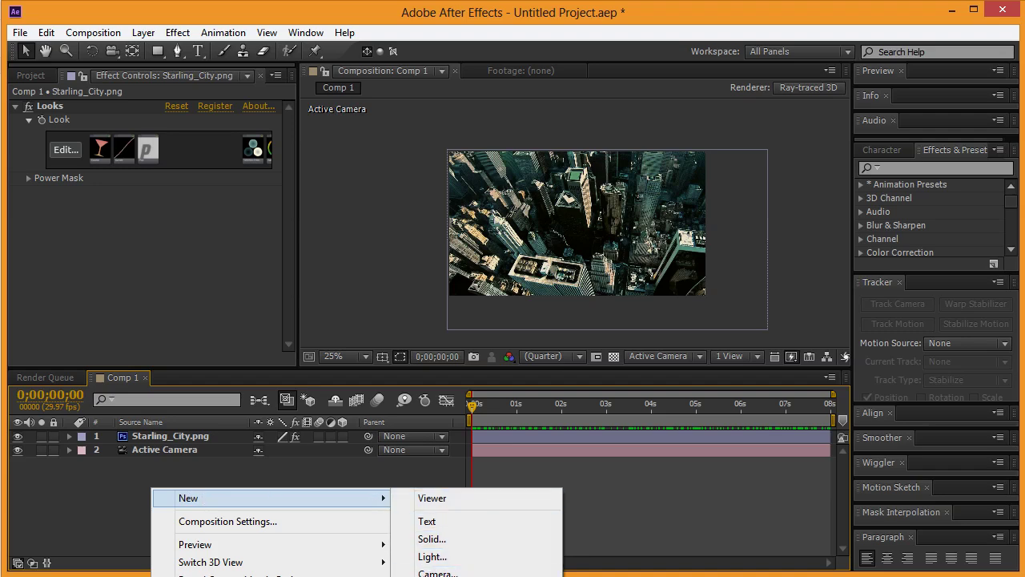
{"action": "left_click", "coordinate": [432, 555]}
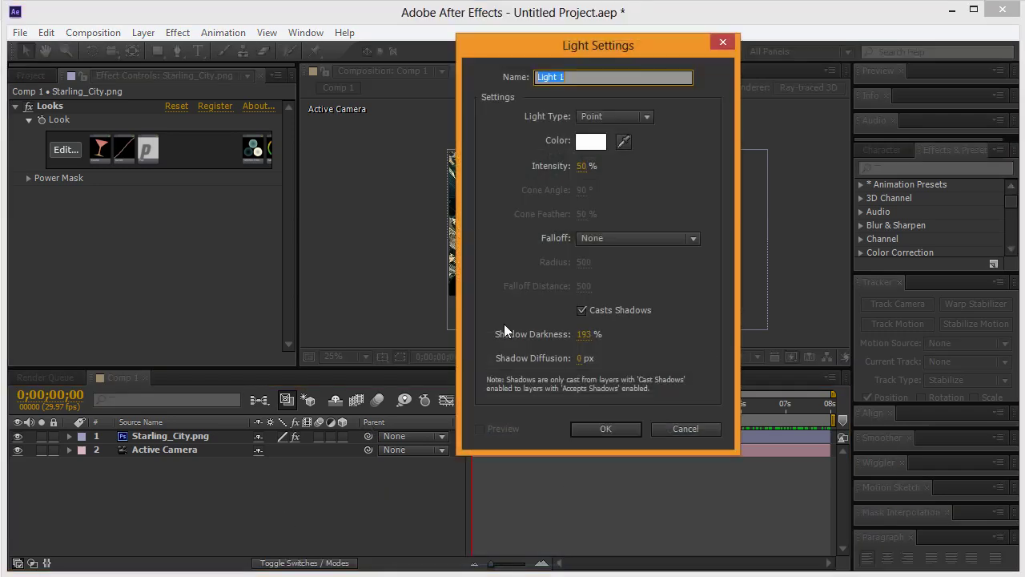
{"action": "type", "text": "Emitter"}
{"action": "key", "text": "Return"}
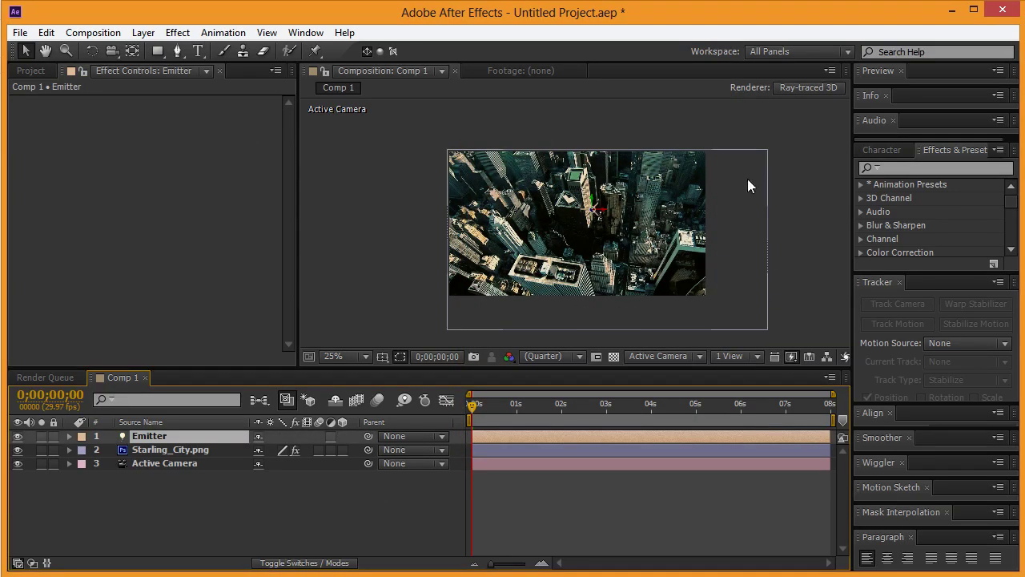
- Show the composition in 4 Views and move the Emitter in the Top view to about 1797, 307, -3132
{"action": "left_click", "coordinate": [757, 356]}
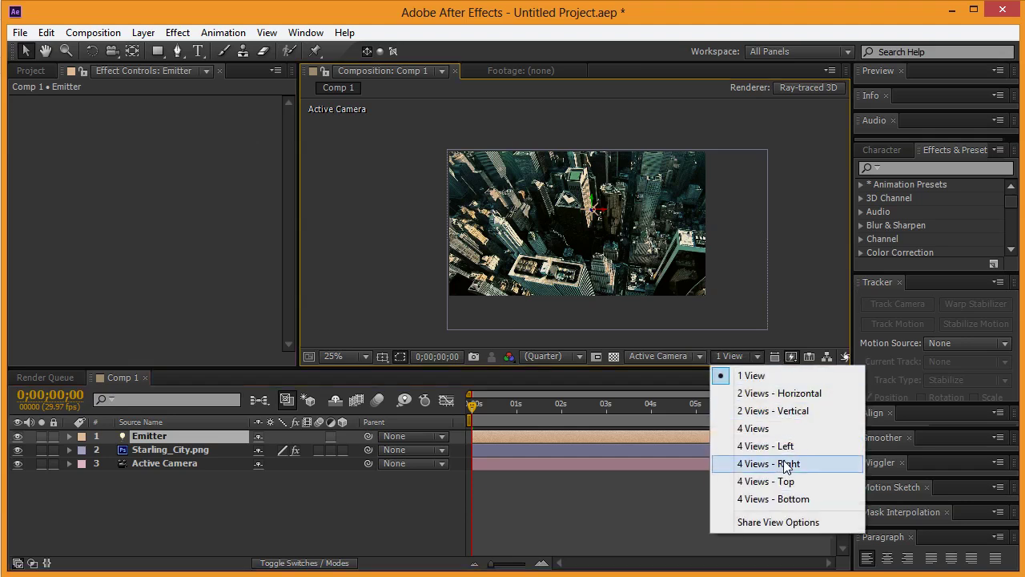
{"action": "left_click", "coordinate": [769, 429]}
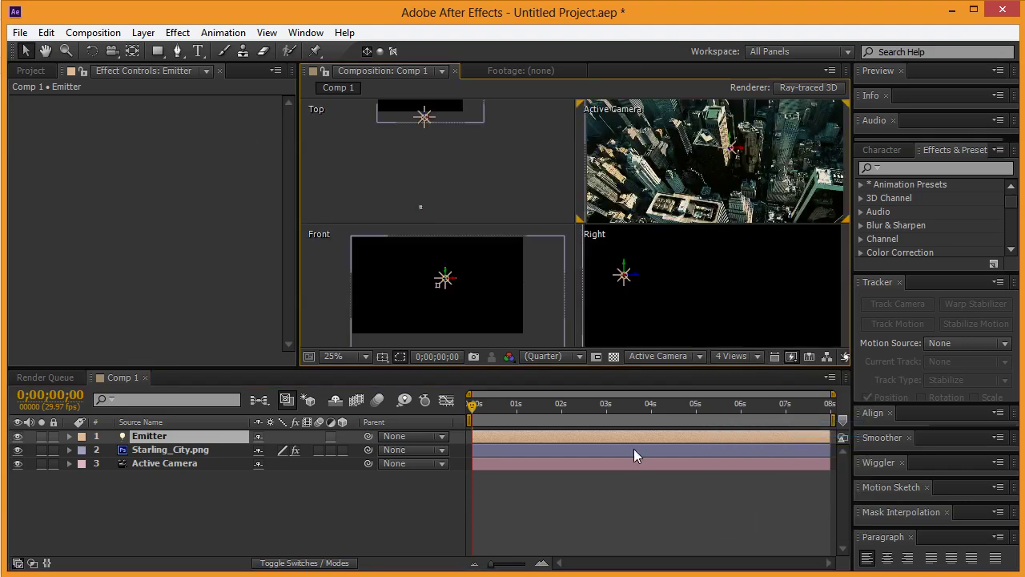
{"action": "left_click", "coordinate": [69, 437]}
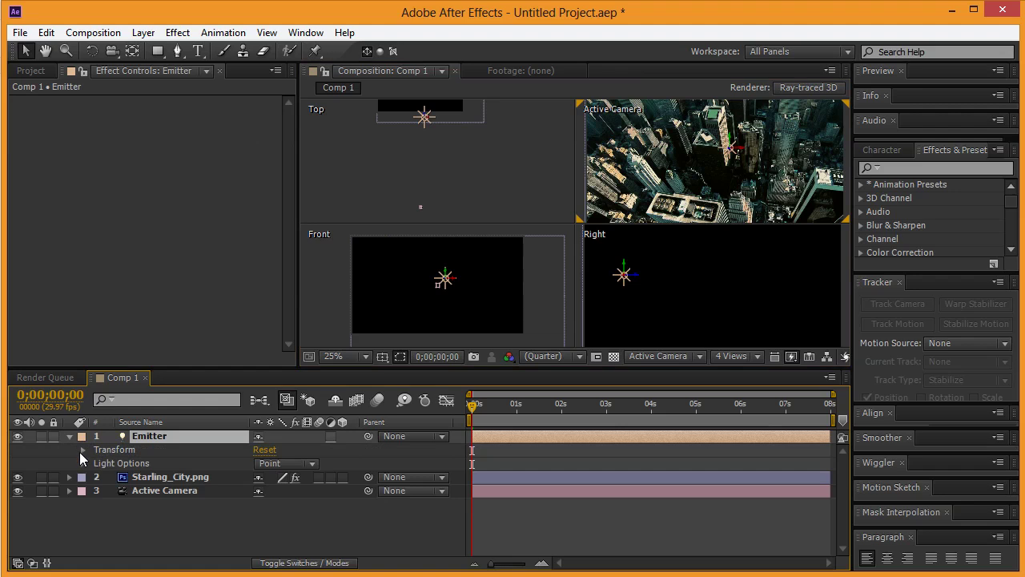
{"action": "left_click", "coordinate": [84, 451]}
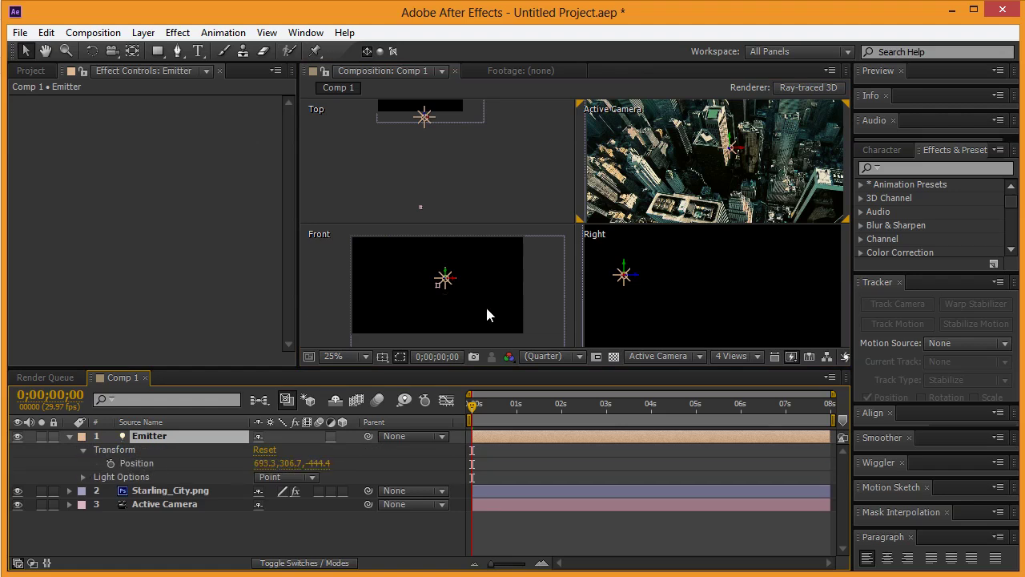
{"action": "scroll", "coordinate": [445, 152], "scroll_direction": "down", "scroll_amount": 2}
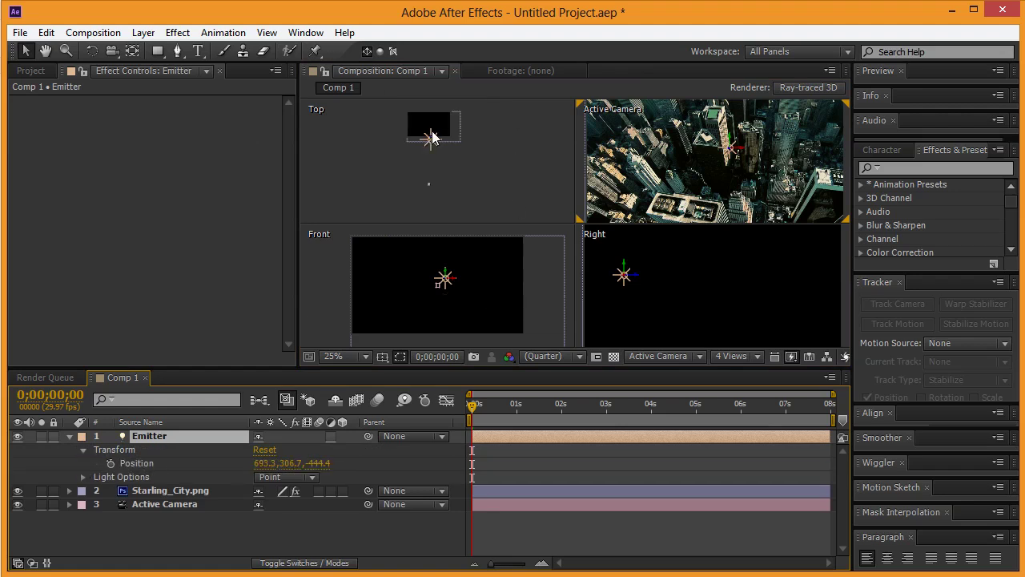
{"action": "left_click_drag", "start_coordinate": [433, 139], "coordinate": [451, 196]}
{"action": "scroll", "coordinate": [468, 215], "scroll_direction": "down", "scroll_amount": 2}
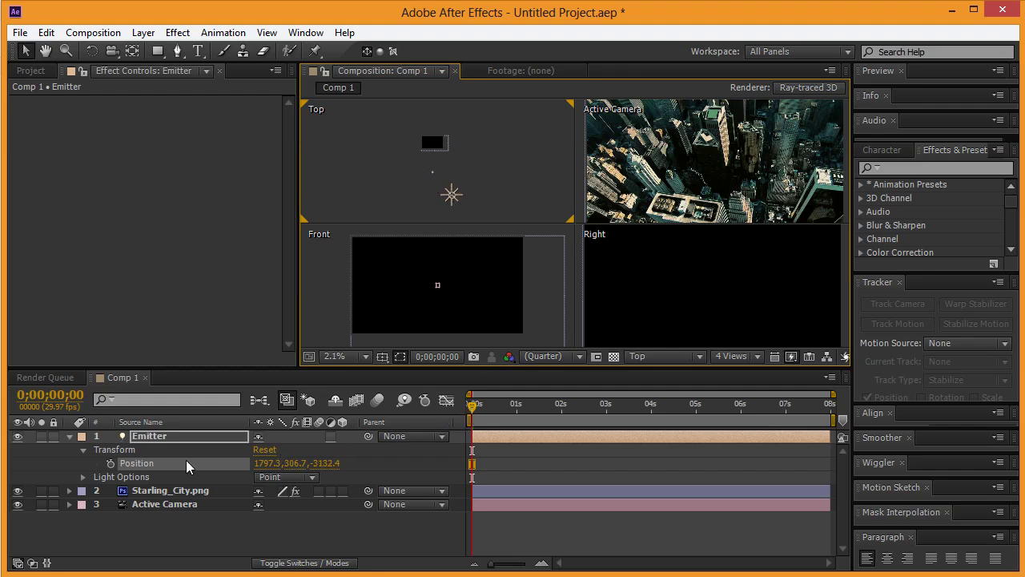
- Keyframe the Emitter's Position at 0 s and move the light to about 213, 565, 2964 at 0;00;07;29
{"action": "left_click", "coordinate": [111, 463]}
{"action": "left_click_drag", "start_coordinate": [474, 410], "coordinate": [854, 403]}
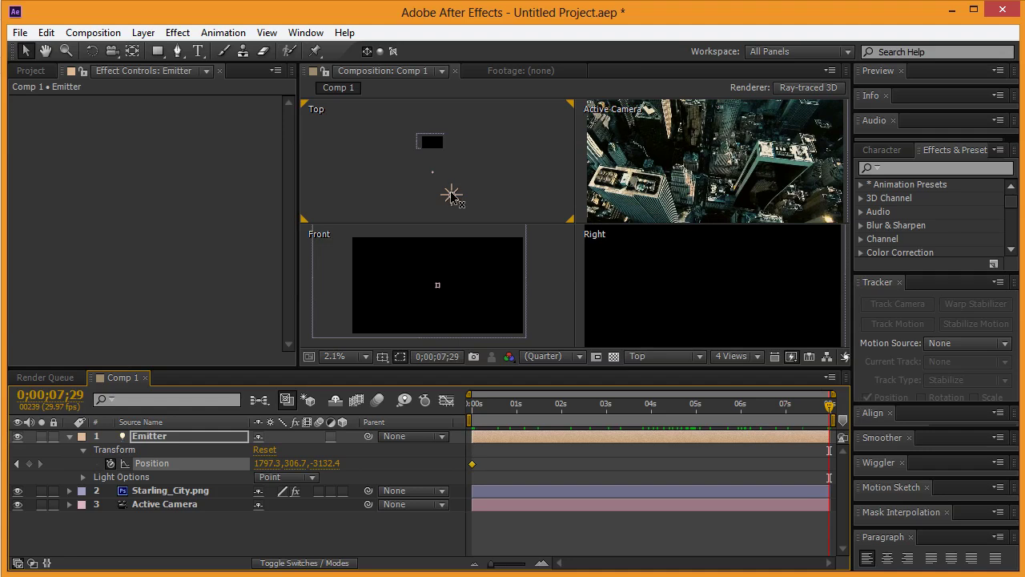
{"action": "left_click_drag", "start_coordinate": [453, 194], "coordinate": [409, 94]}
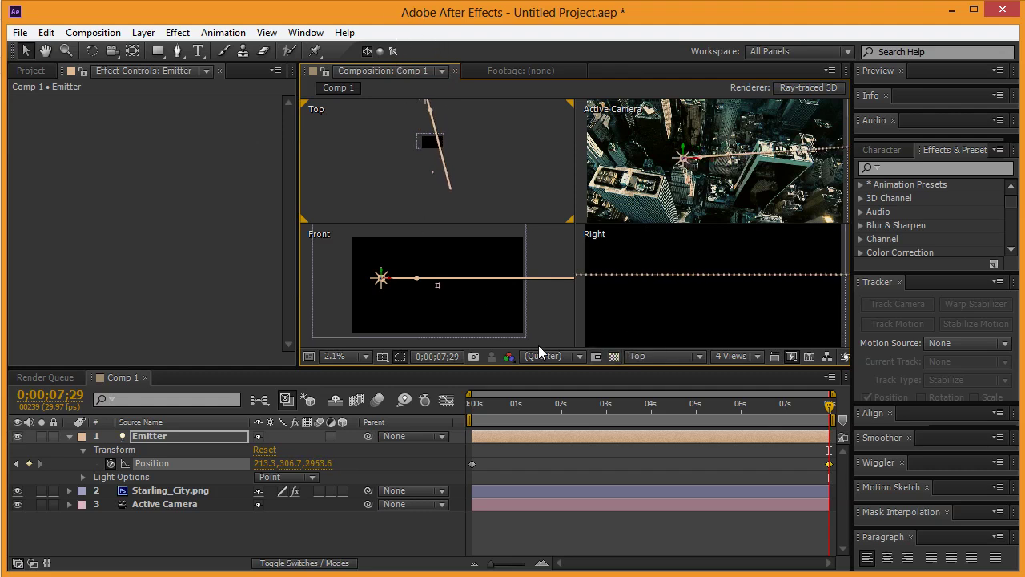
{"action": "left_click_drag", "start_coordinate": [381, 277], "coordinate": [381, 313]}
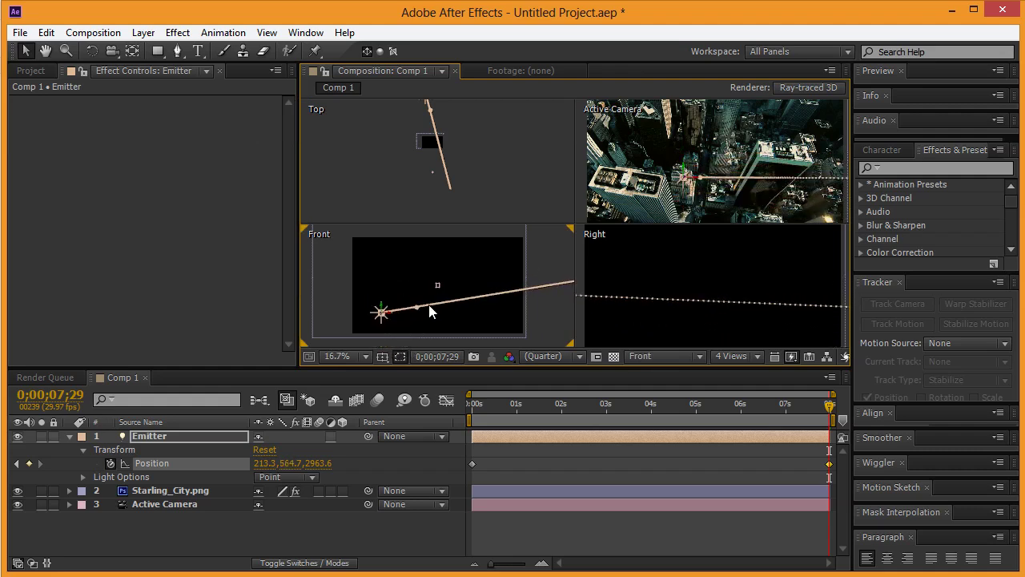
{"action": "left_click", "coordinate": [702, 188]}
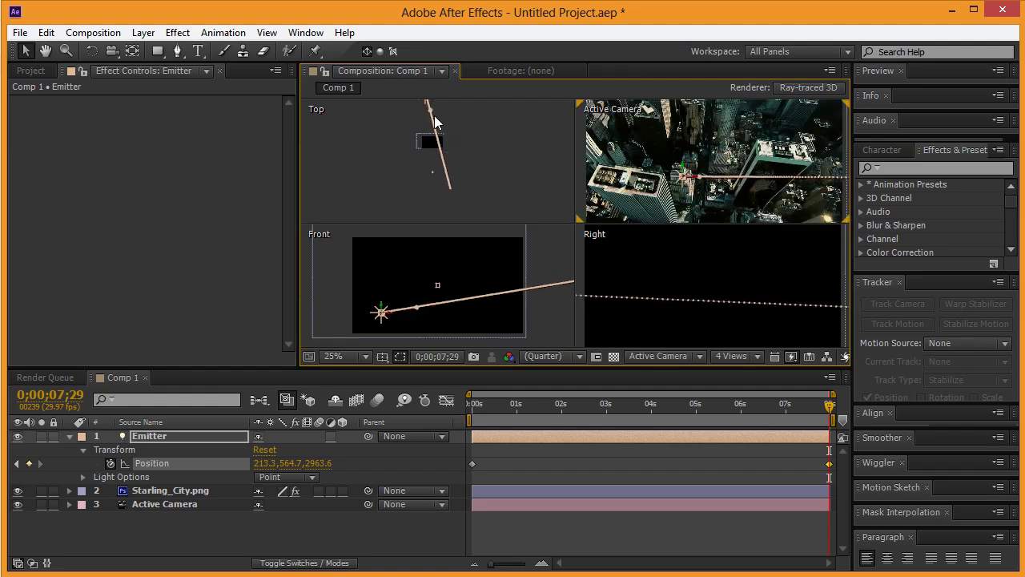
- Bend the Emitter's motion path in the Top view by adjusting the end keyframe's direction handle
{"action": "left_click_drag", "start_coordinate": [431, 118], "coordinate": [433, 181]}
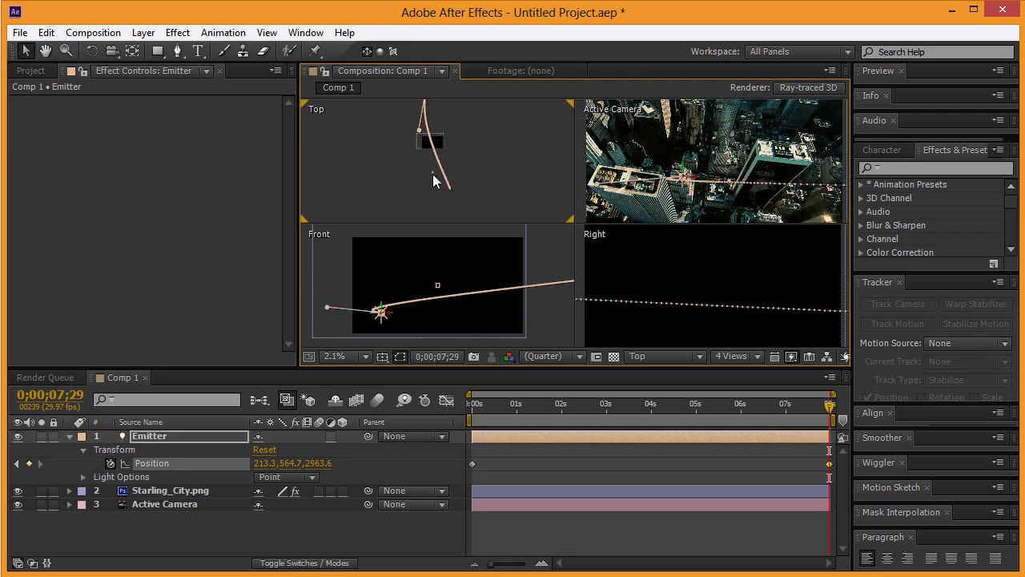
{"action": "scroll", "coordinate": [509, 200], "scroll_direction": "down", "scroll_amount": 3}
{"action": "scroll", "coordinate": [459, 165], "scroll_direction": "up", "scroll_amount": 3}
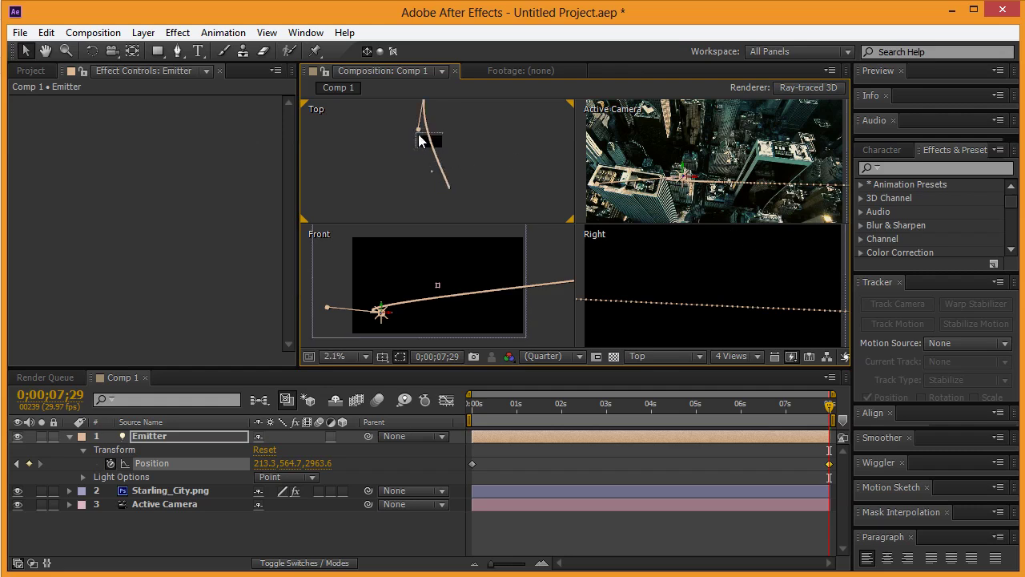
{"action": "left_click_drag", "start_coordinate": [415, 136], "coordinate": [443, 138]}
{"action": "left_click_drag", "start_coordinate": [837, 308], "coordinate": [677, 312]}
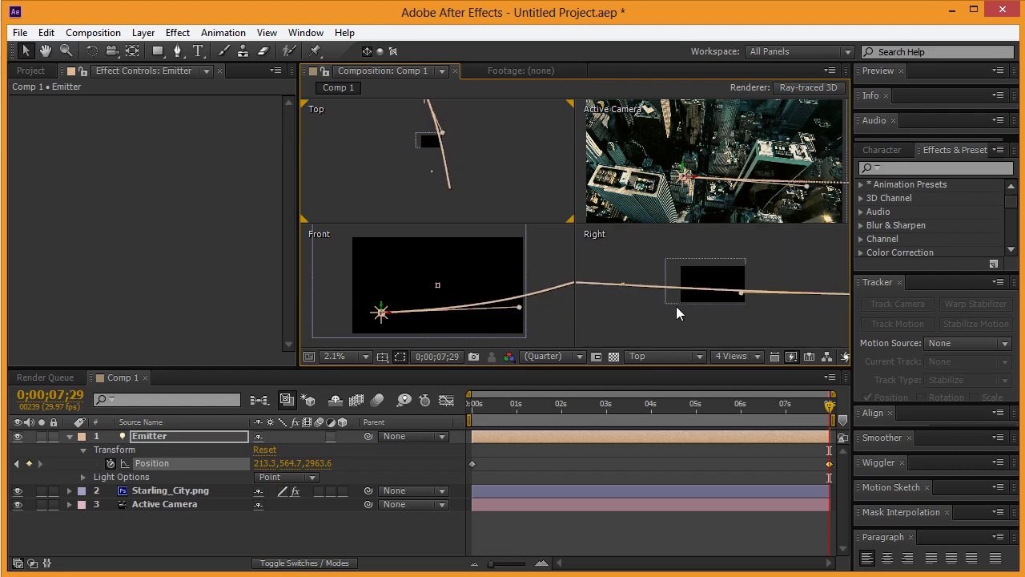
- Arch the Emitter's motion path upward in the Right view and shift its end point to about -219, 565, 2964
{"action": "left_click", "coordinate": [625, 285]}
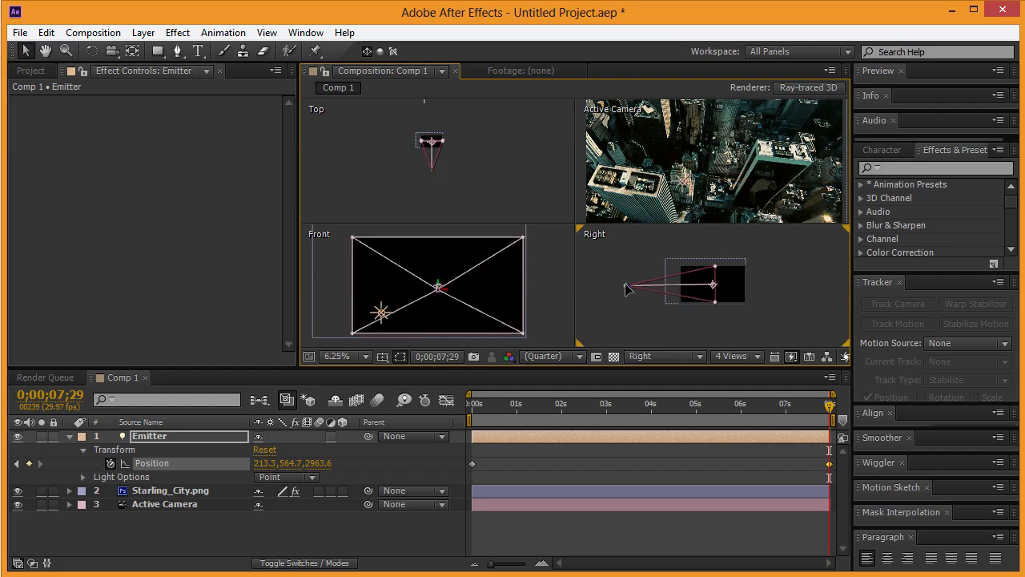
{"action": "left_click", "coordinate": [416, 112]}
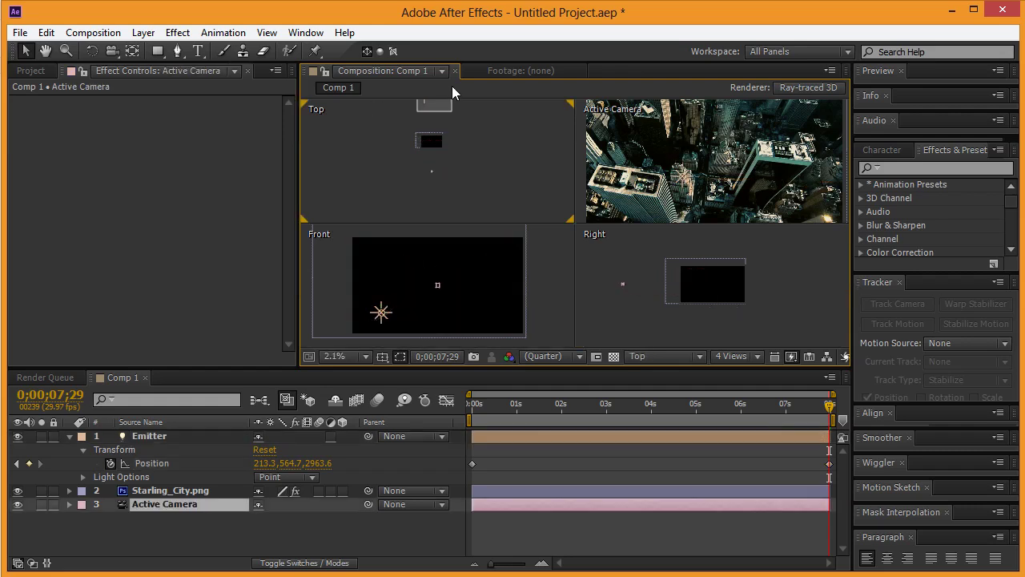
{"action": "left_click_drag", "start_coordinate": [796, 305], "coordinate": [695, 297]}
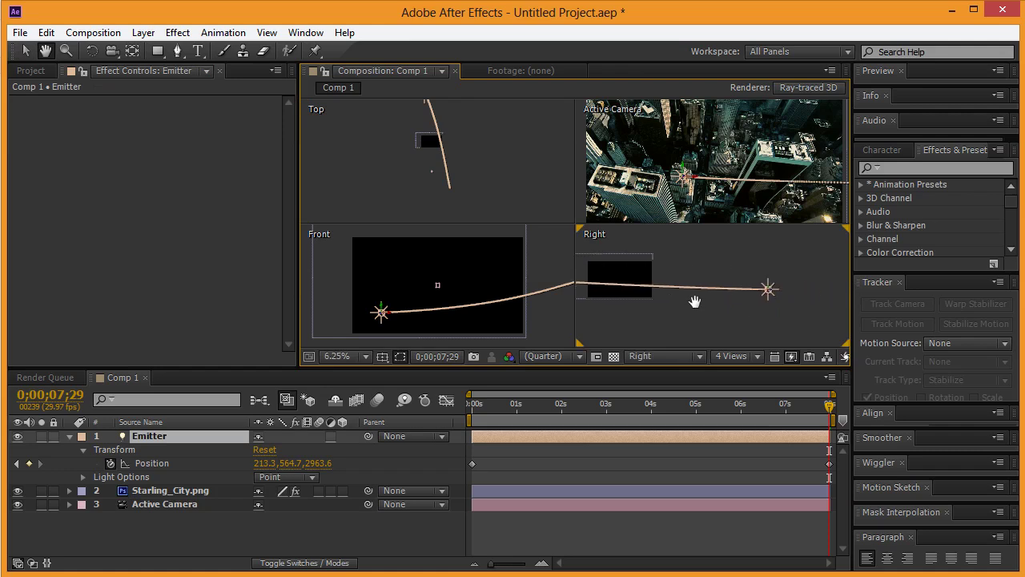
{"action": "left_click", "coordinate": [767, 289]}
{"action": "left_click_drag", "start_coordinate": [767, 289], "coordinate": [658, 259]}
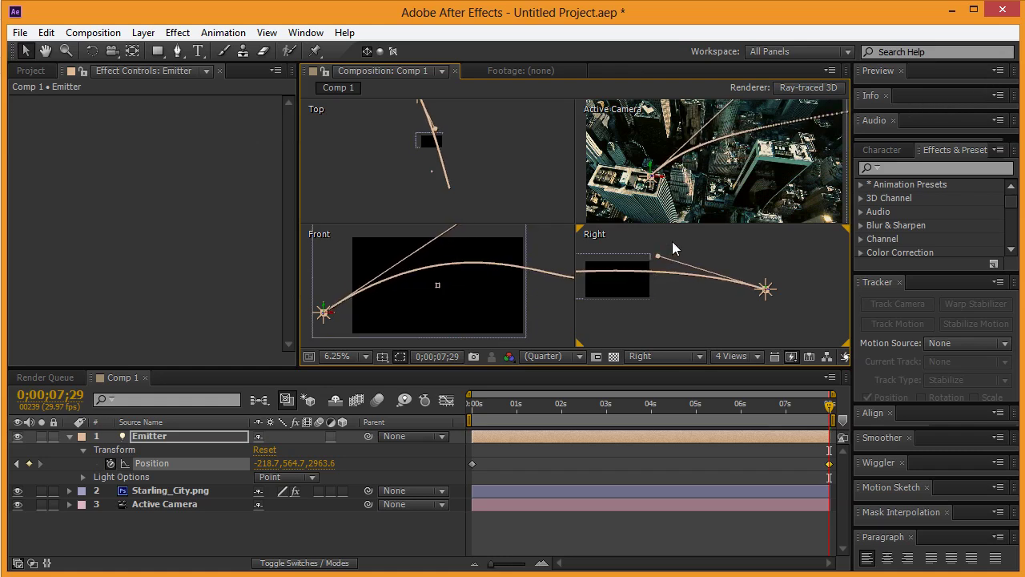
- Reselect the Emitter light and return the composition to a single Active Camera view to check its path
{"action": "scroll", "coordinate": [716, 182], "scroll_direction": "down", "scroll_amount": 2}
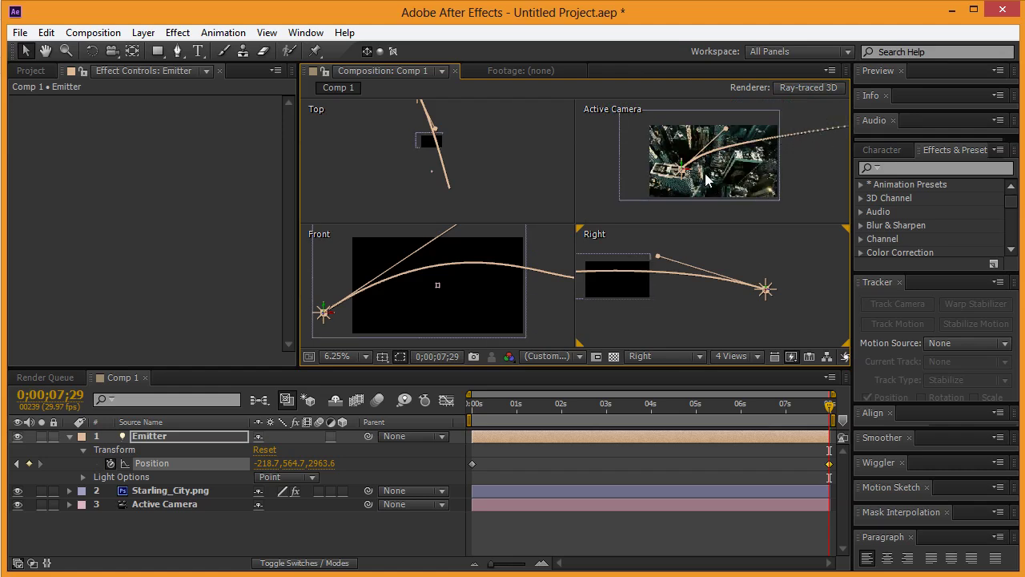
{"action": "left_click", "coordinate": [796, 180]}
{"action": "left_click", "coordinate": [724, 181]}
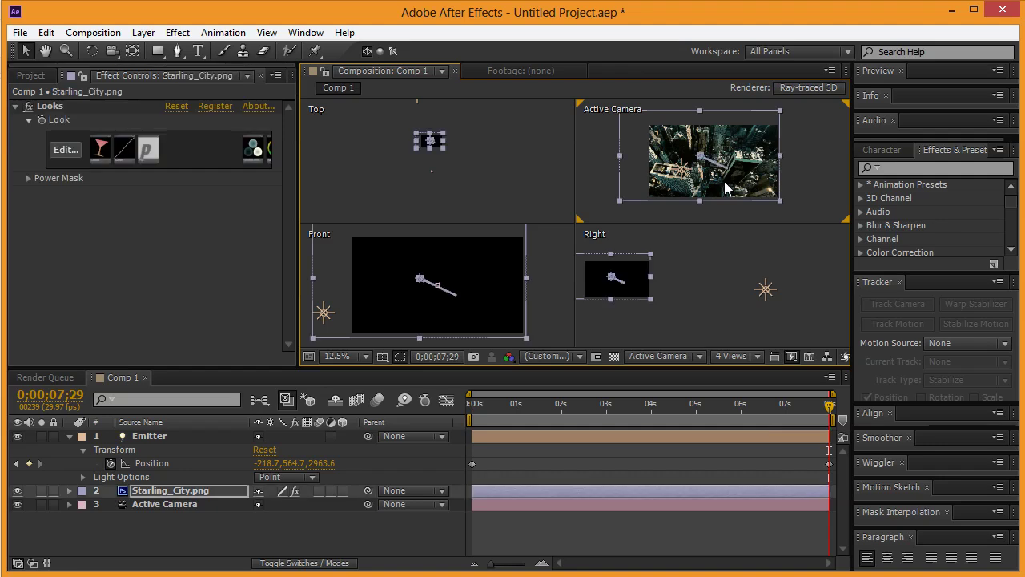
{"action": "left_click", "coordinate": [765, 290]}
{"action": "left_click_drag", "start_coordinate": [725, 268], "coordinate": [807, 334]}
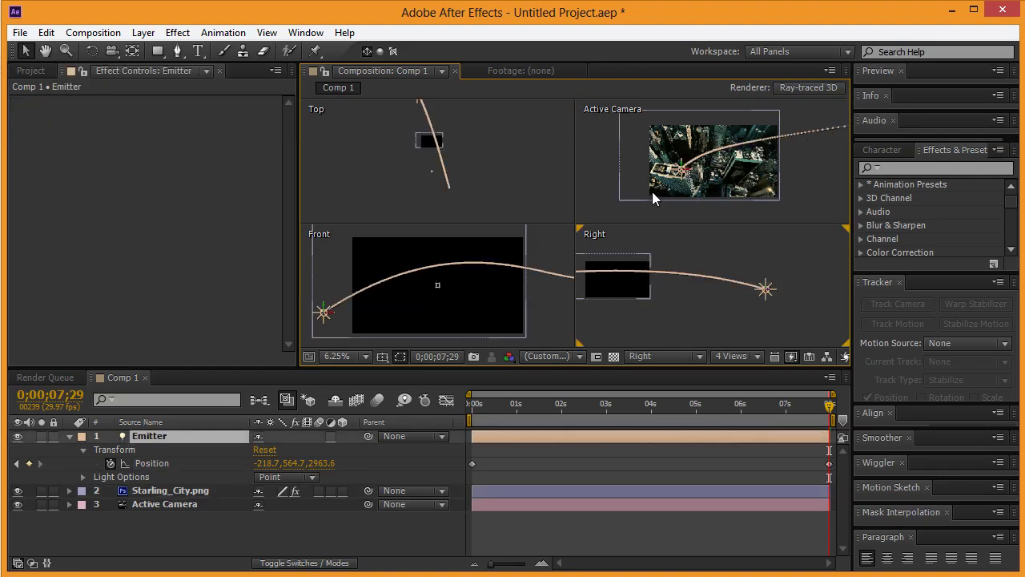
{"action": "left_click", "coordinate": [760, 357]}
{"action": "left_click", "coordinate": [749, 376]}
{"action": "scroll", "coordinate": [573, 241], "scroll_direction": "up", "scroll_amount": 1}
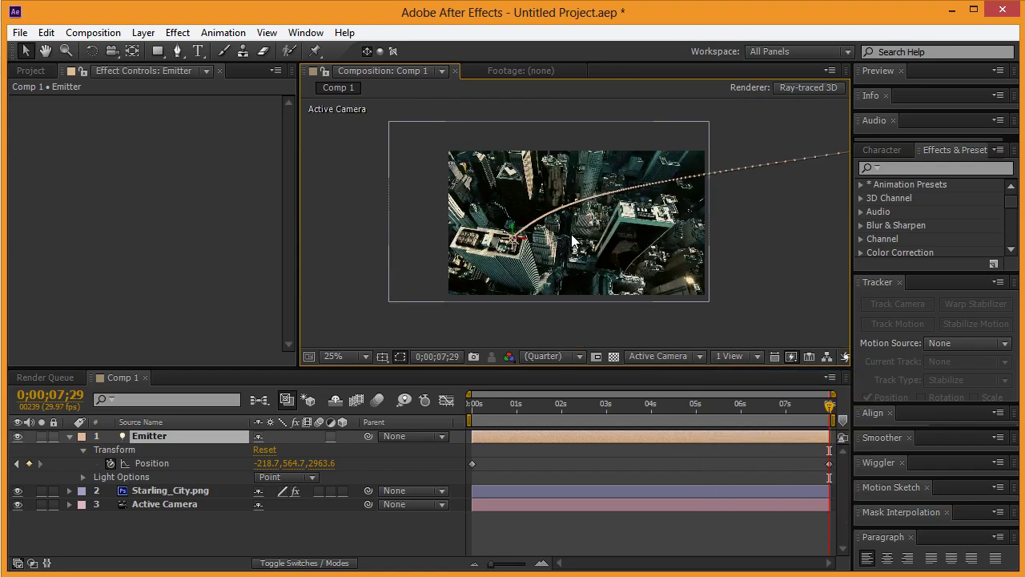
{"action": "scroll", "coordinate": [571, 234], "scroll_direction": "up", "scroll_amount": 2}
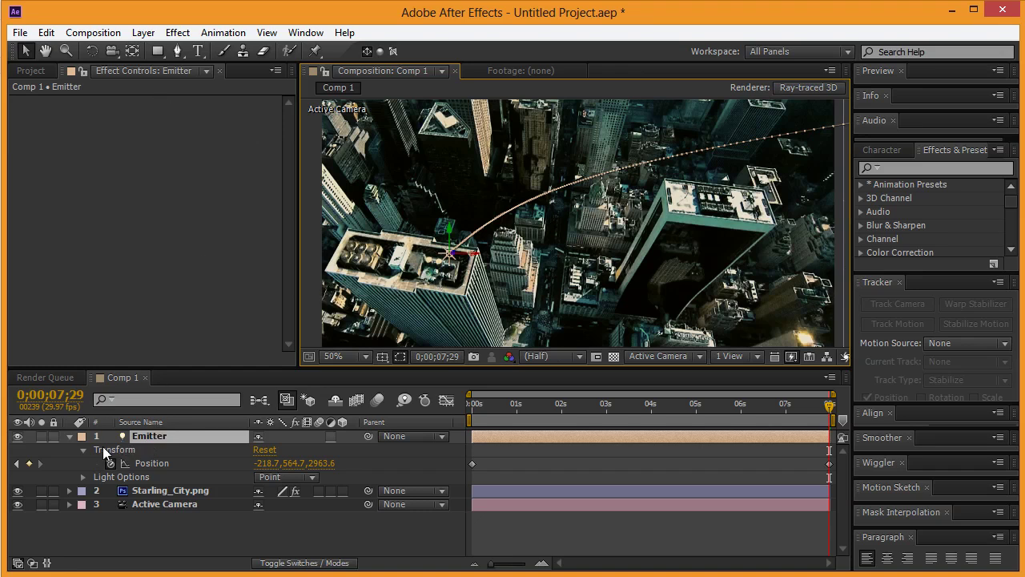
- Create a black solid layer at composition size and name it Particular
{"action": "left_click", "coordinate": [69, 435]}
{"action": "right_click", "coordinate": [127, 486]}
{"action": "mouse_move", "coordinate": [162, 496]}
{"action": "left_click", "coordinate": [420, 537]}
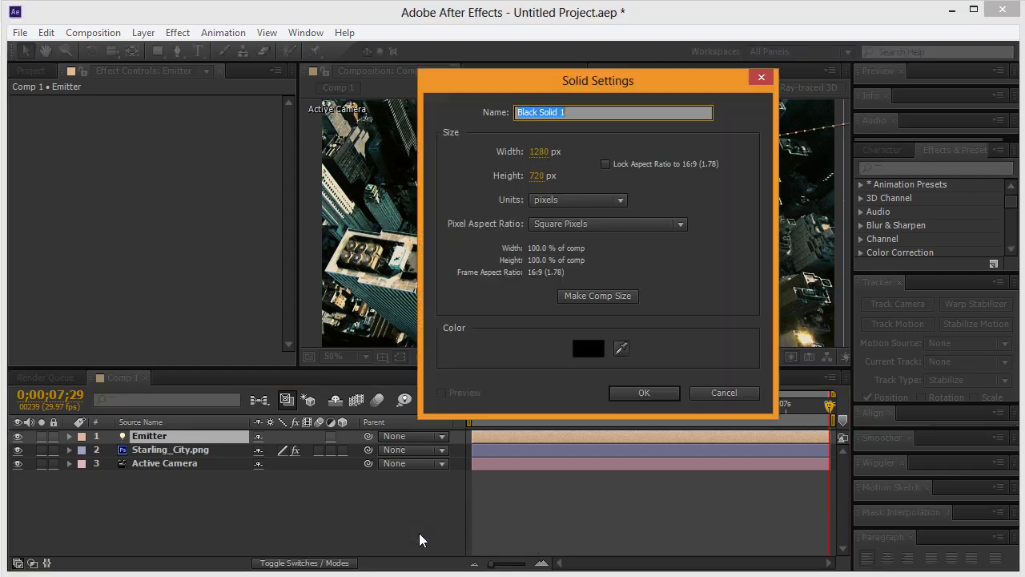
{"action": "type", "text": "Particular"}
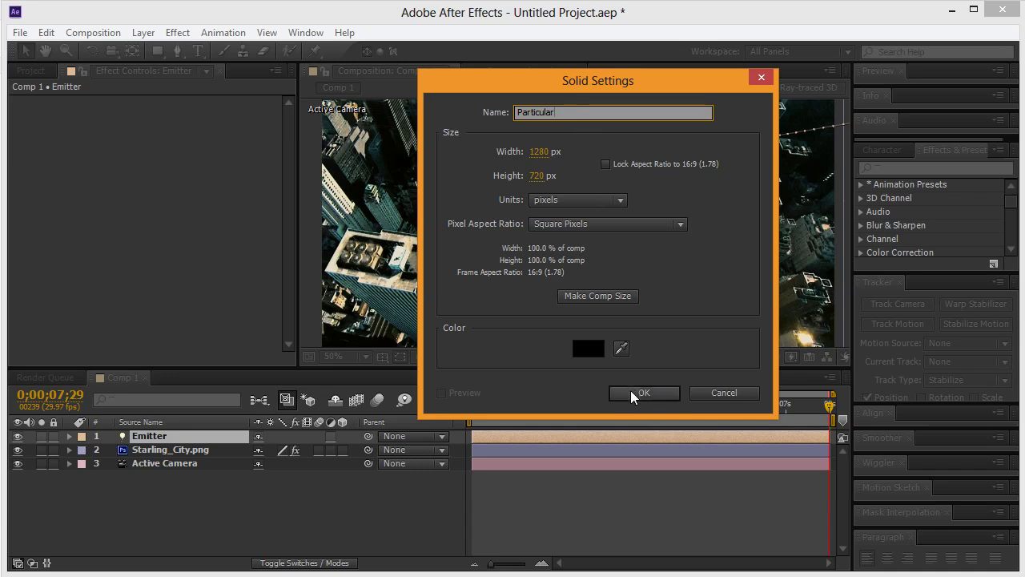
{"action": "left_click", "coordinate": [596, 298]}
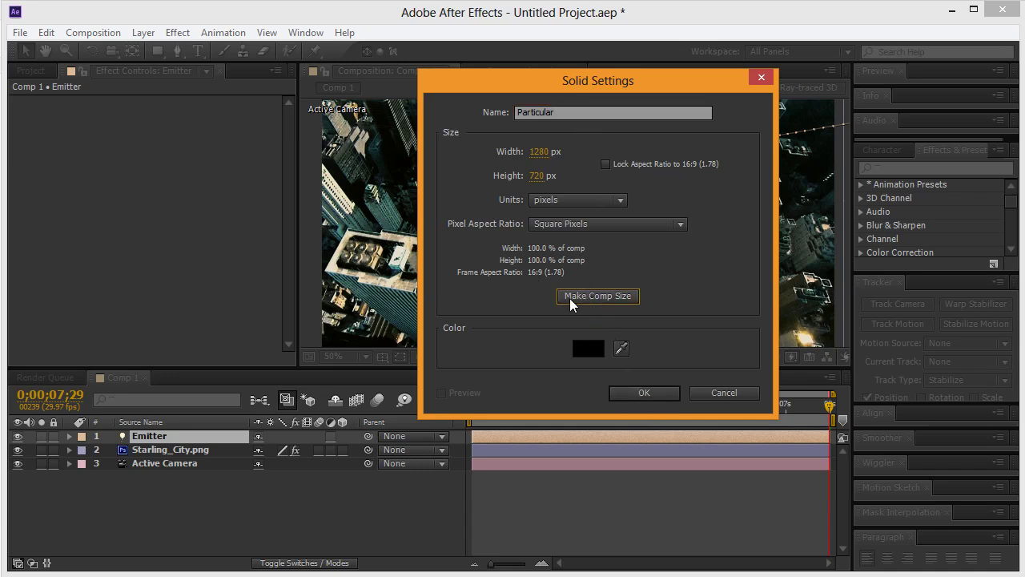
{"action": "left_click", "coordinate": [641, 392]}
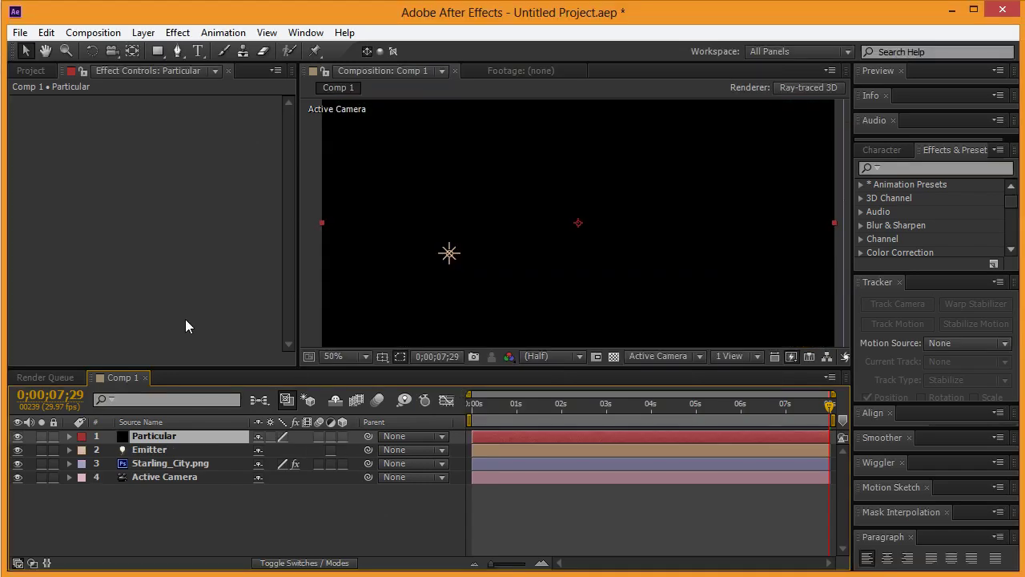
- Apply the Trapcode Particular effect to the Particular solid
{"action": "right_click", "coordinate": [155, 442]}
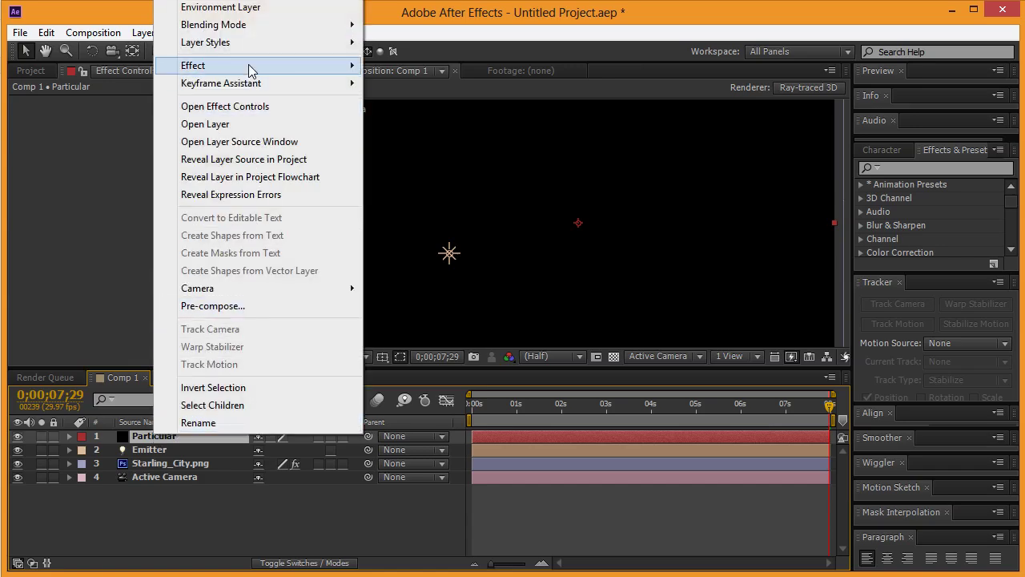
{"action": "mouse_move", "coordinate": [251, 68]}
{"action": "mouse_move", "coordinate": [432, 510]}
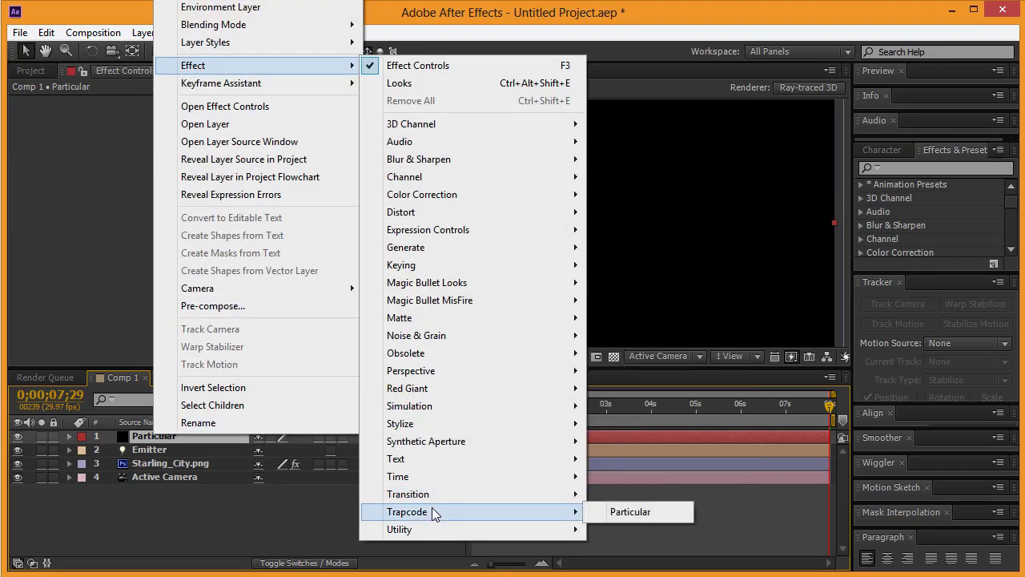
{"action": "left_click", "coordinate": [651, 511]}
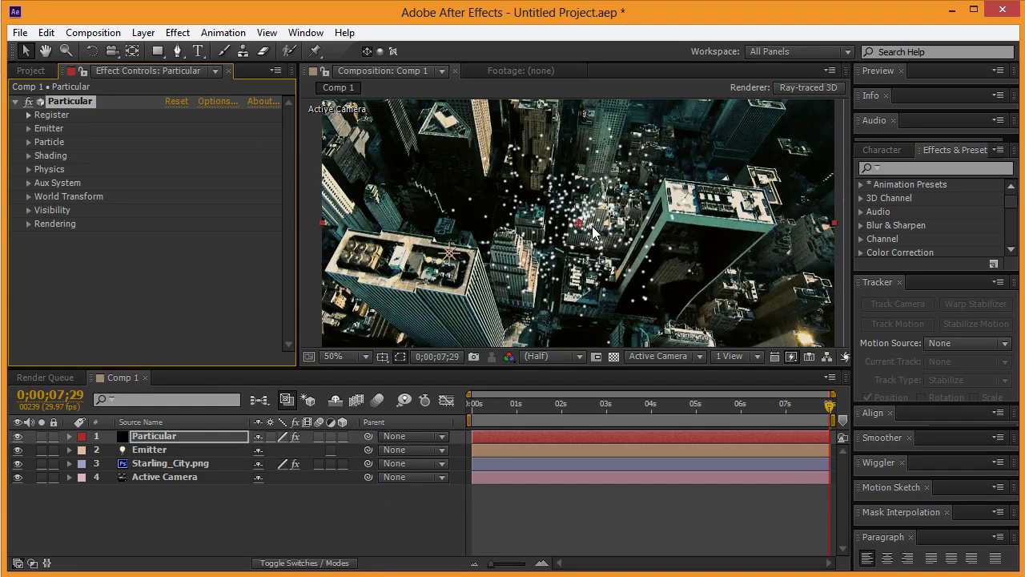
- Set Particular's Emitter Type to Light(s) and move the current time to 0;00;04;21 to view the particles
{"action": "left_click", "coordinate": [28, 128]}
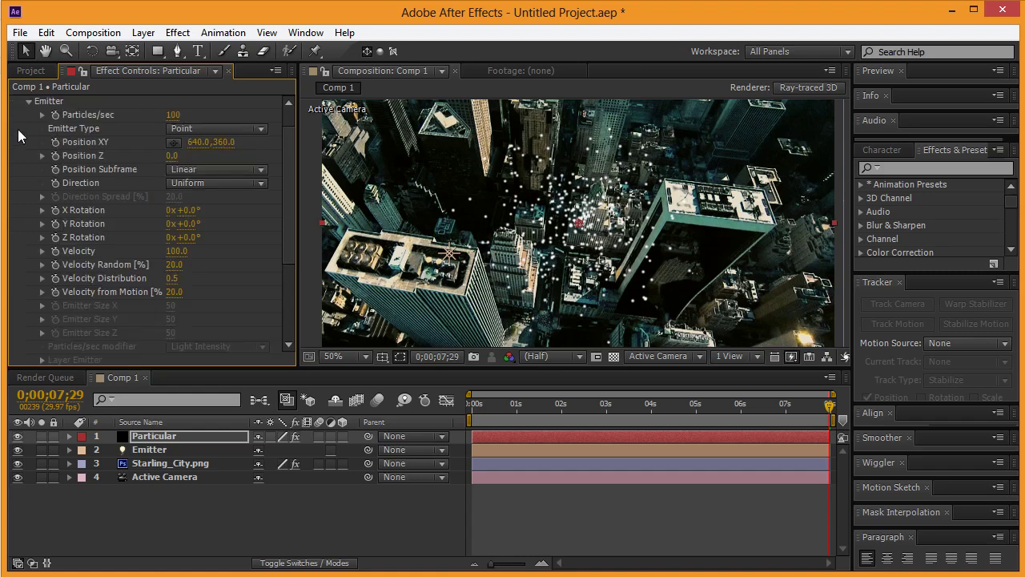
{"action": "left_click", "coordinate": [265, 128]}
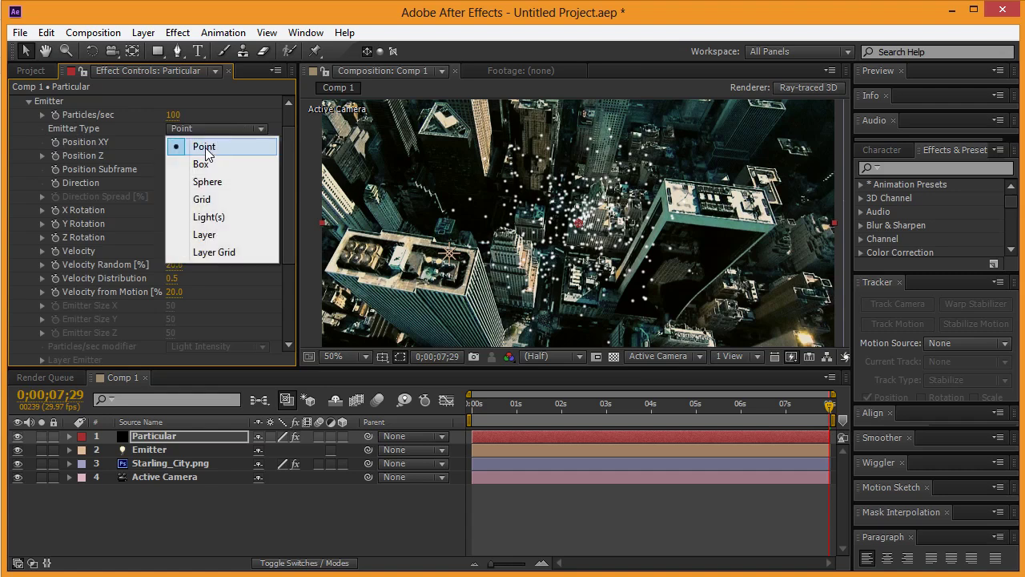
{"action": "left_click", "coordinate": [206, 217]}
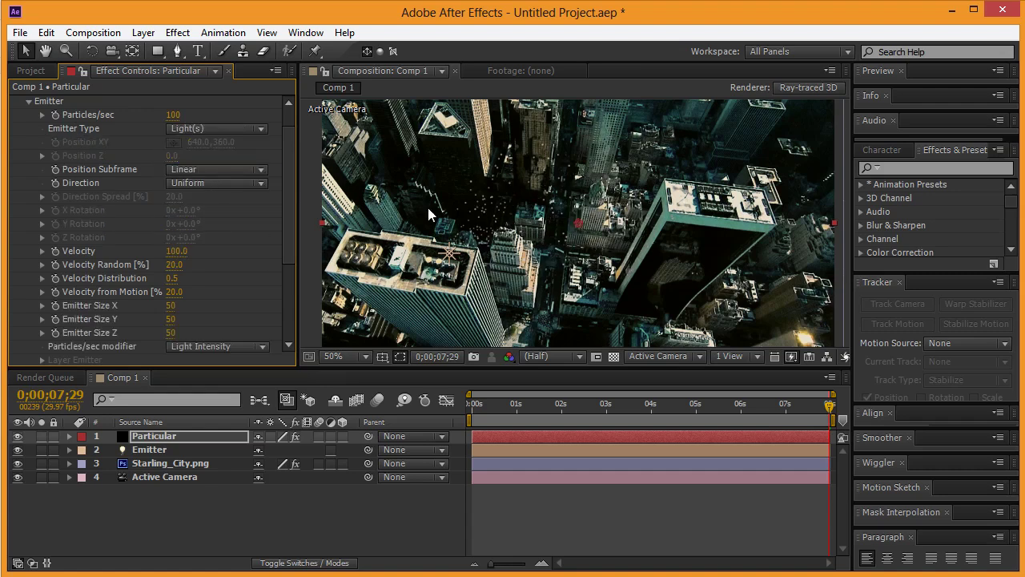
{"action": "scroll", "coordinate": [630, 229], "scroll_direction": "down", "scroll_amount": 2}
{"action": "scroll", "coordinate": [630, 229], "scroll_direction": "up", "scroll_amount": 2}
{"action": "scroll", "coordinate": [630, 229], "scroll_direction": "down", "scroll_amount": 2}
{"action": "left_click_drag", "start_coordinate": [735, 404], "coordinate": [684, 395]}
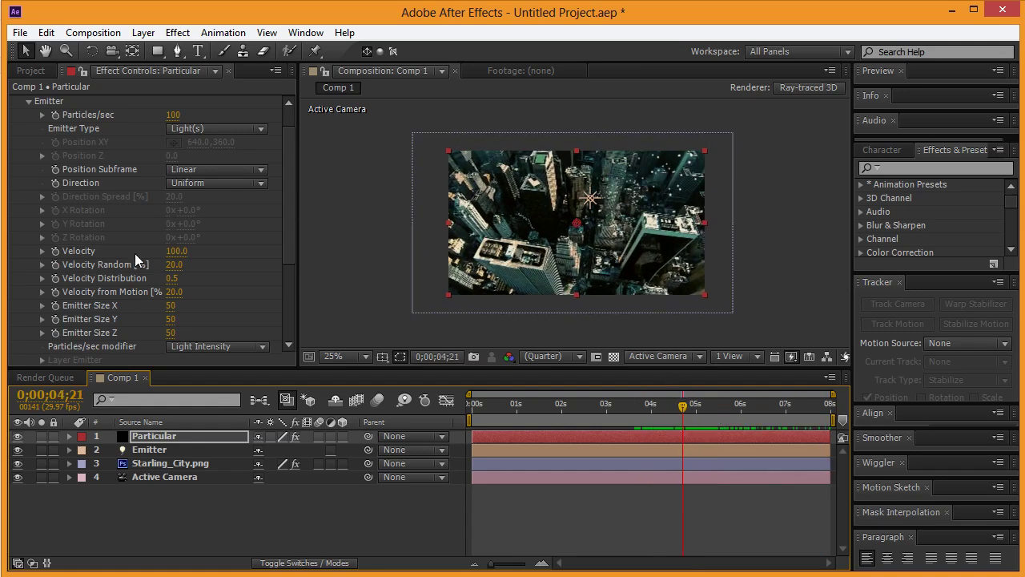
- Set the emitter's Particles/sec to 800
{"action": "scroll", "coordinate": [185, 191], "scroll_direction": "down", "scroll_amount": 3}
{"action": "scroll", "coordinate": [165, 209], "scroll_direction": "up", "scroll_amount": 3}
{"action": "left_click", "coordinate": [171, 116]}
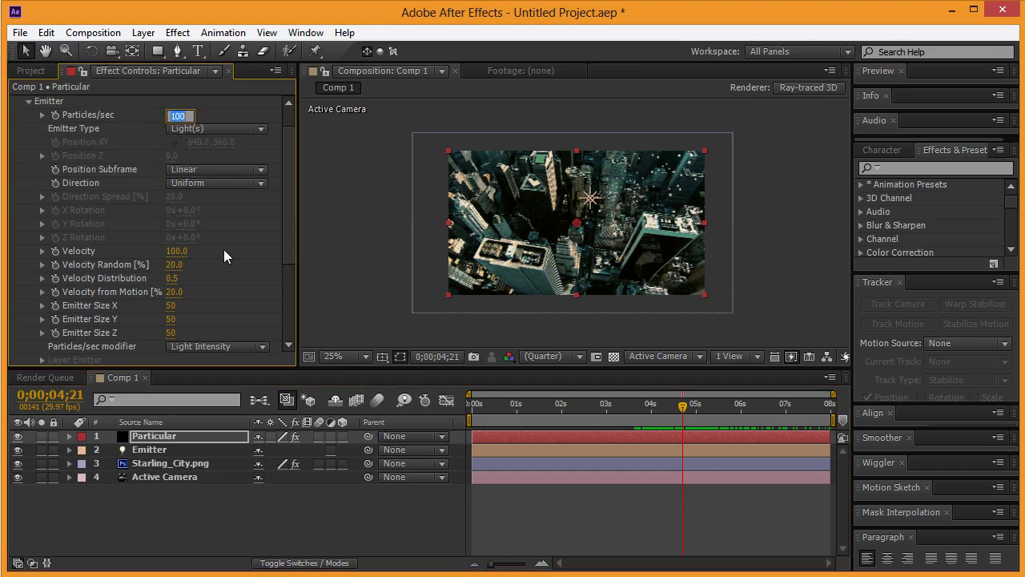
{"action": "type", "text": "800"}
{"action": "key", "text": "Tab"}
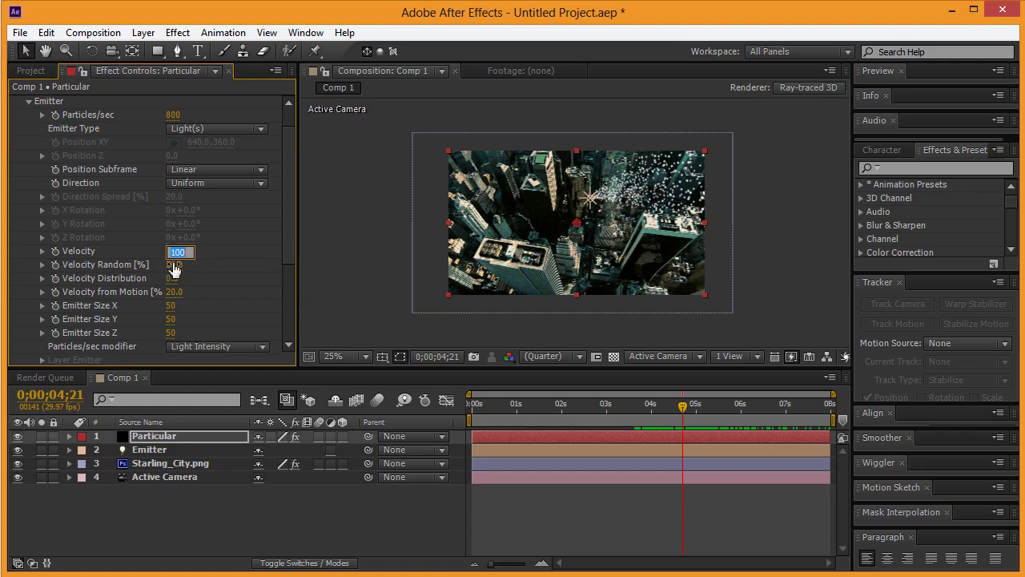
- Try emitter Velocity values of 0 and 15, and settle on 35
{"action": "type", "text": "0"}
{"action": "key", "text": "Tab"}
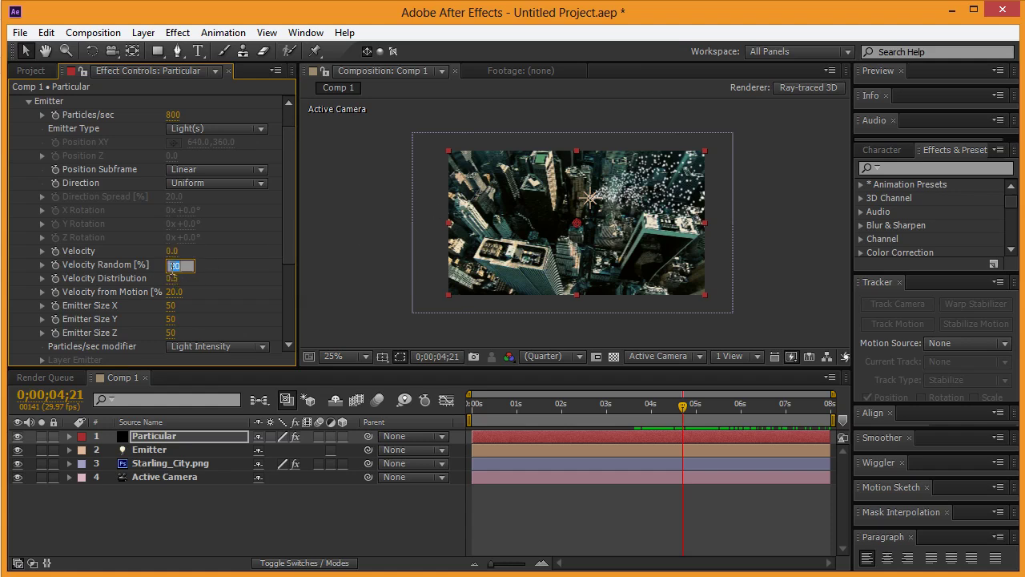
{"action": "key", "text": "shift+Tab"}
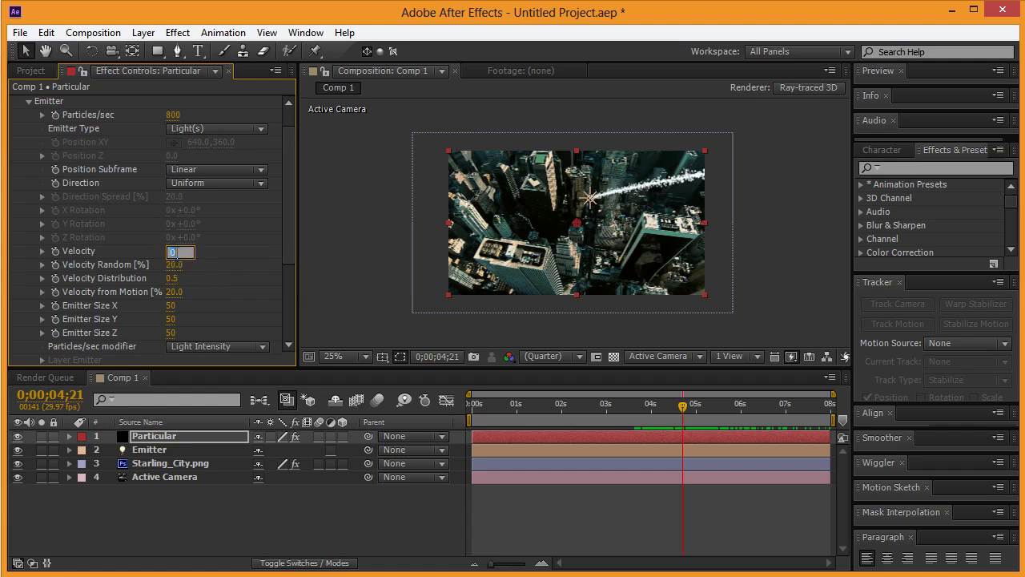
{"action": "type", "text": "15"}
{"action": "key", "text": "Tab"}
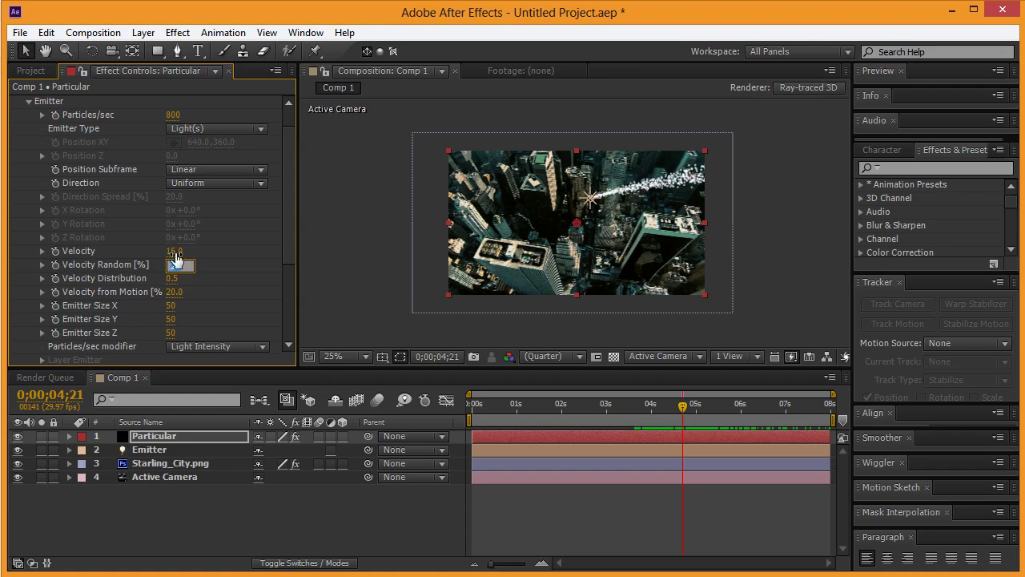
{"action": "key", "text": "shift+Tab"}
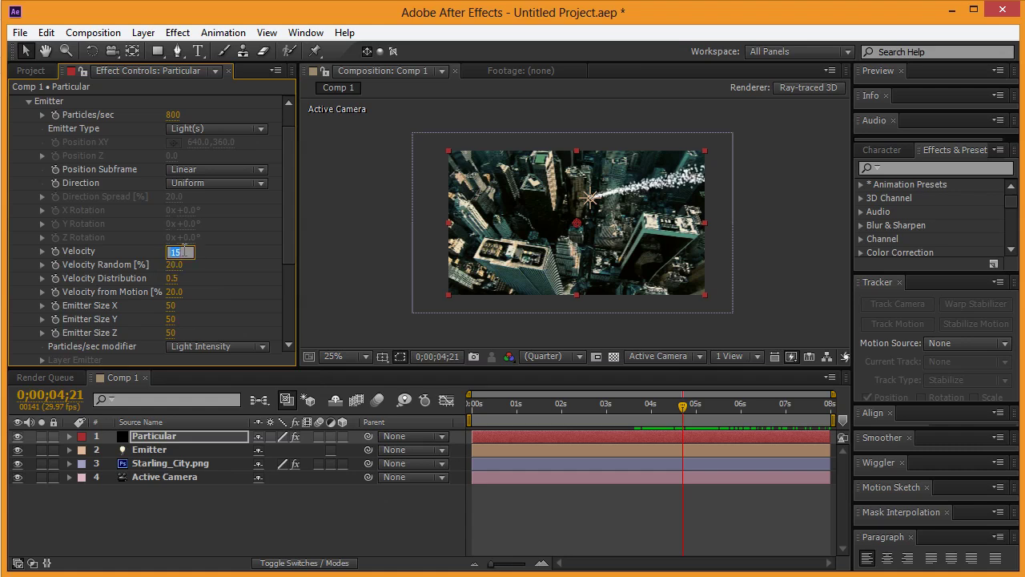
{"action": "key", "text": "Tab"}
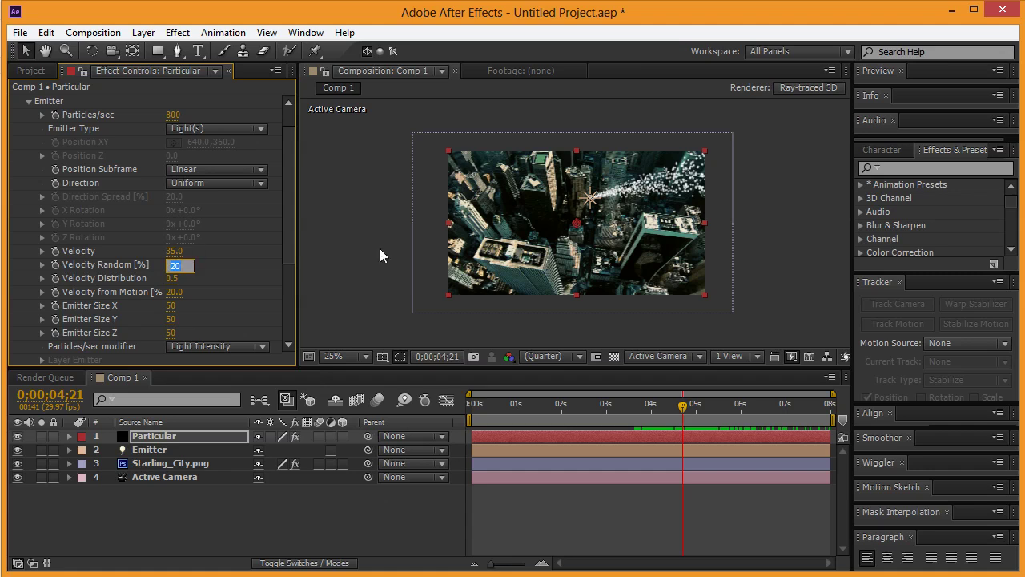
- Set the emitter's Velocity Distribution to 2.6 and Velocity from Motion to 15
{"action": "left_click", "coordinate": [172, 278]}
{"action": "left_click", "coordinate": [178, 265]}
{"action": "left_click_drag", "start_coordinate": [180, 278], "coordinate": [248, 281]}
{"action": "left_click", "coordinate": [177, 292]}
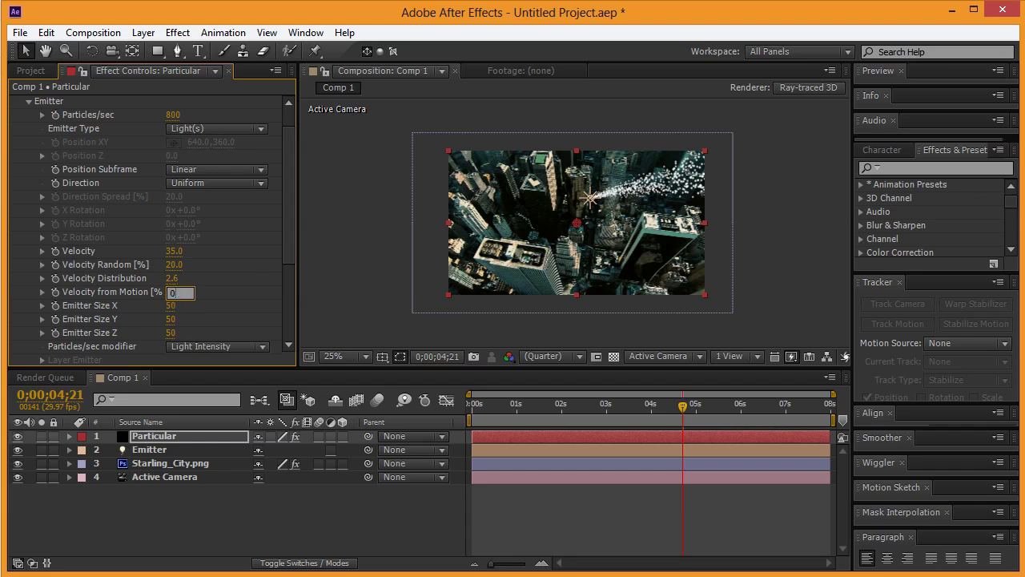
{"action": "key", "text": "Tab"}
{"action": "left_click", "coordinate": [173, 292]}
{"action": "key", "text": "Return"}
{"action": "scroll", "coordinate": [260, 297], "scroll_direction": "down", "scroll_amount": 2}
{"action": "scroll", "coordinate": [257, 301], "scroll_direction": "up", "scroll_amount": 2}
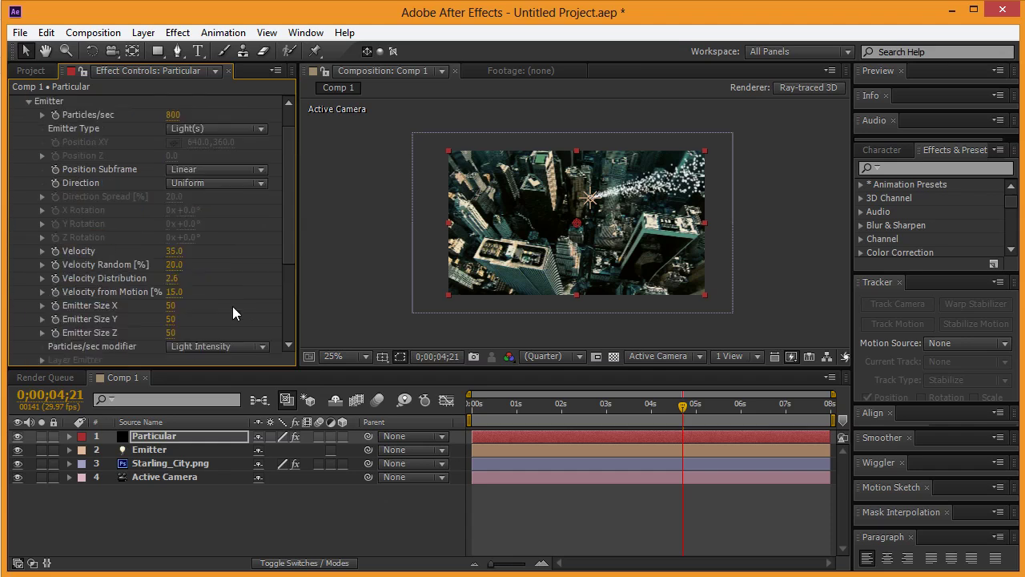
- Switch from the Emitter to the Particle settings and increase the particle Size to 22
{"action": "left_click", "coordinate": [29, 103]}
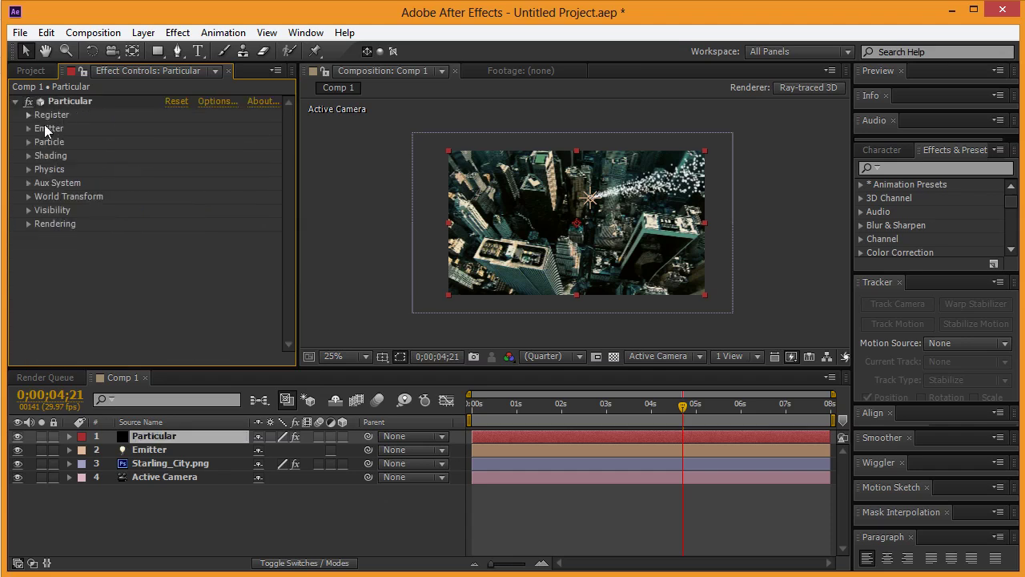
{"action": "left_click", "coordinate": [30, 144]}
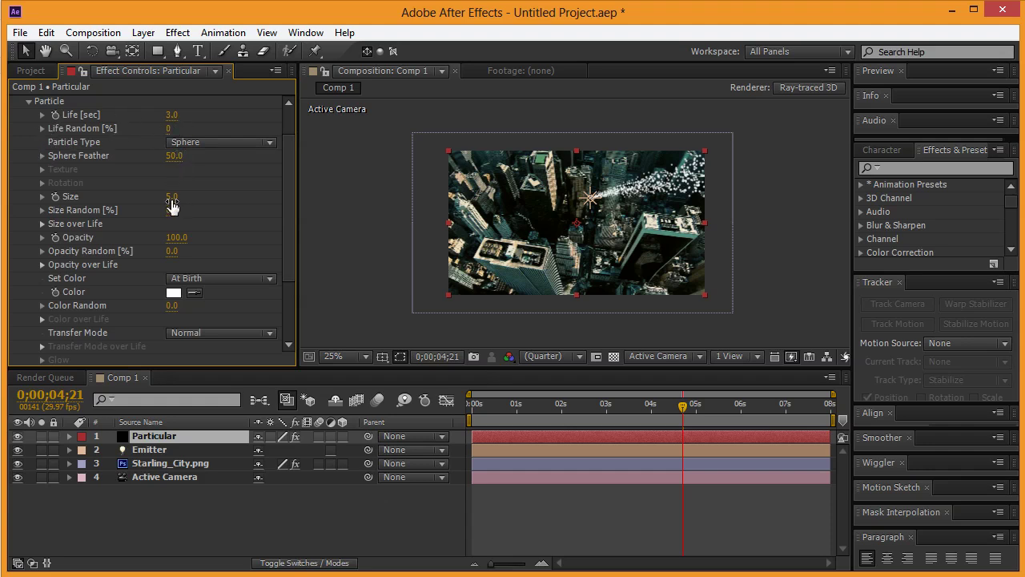
{"action": "left_click_drag", "start_coordinate": [171, 197], "coordinate": [184, 196]}
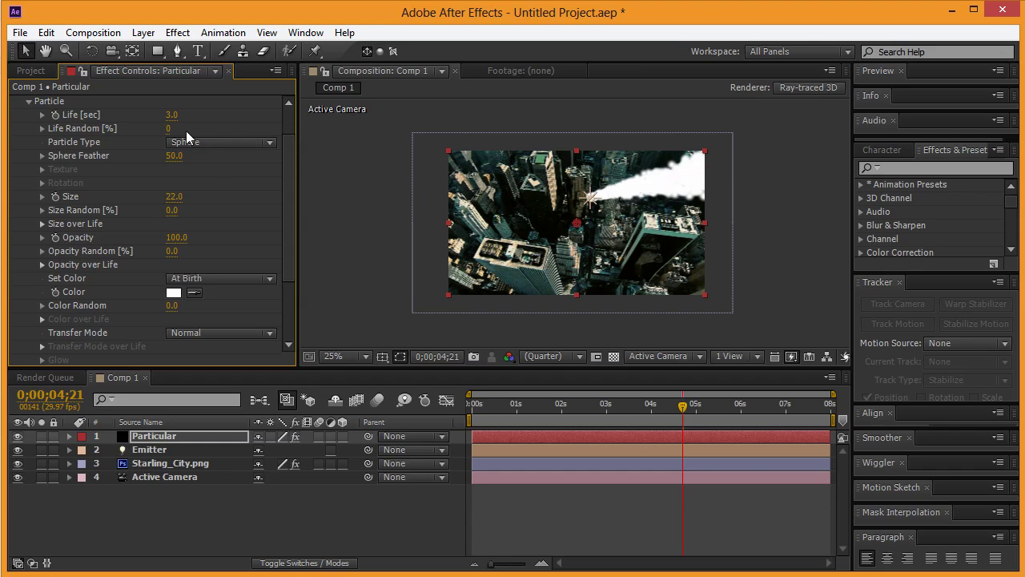
- Set the particle Life to 10 seconds, judging the trail's length at 0;00;07;29
{"action": "left_click_drag", "start_coordinate": [165, 117], "coordinate": [167, 118]}
{"action": "left_click_drag", "start_coordinate": [684, 405], "coordinate": [831, 412]}
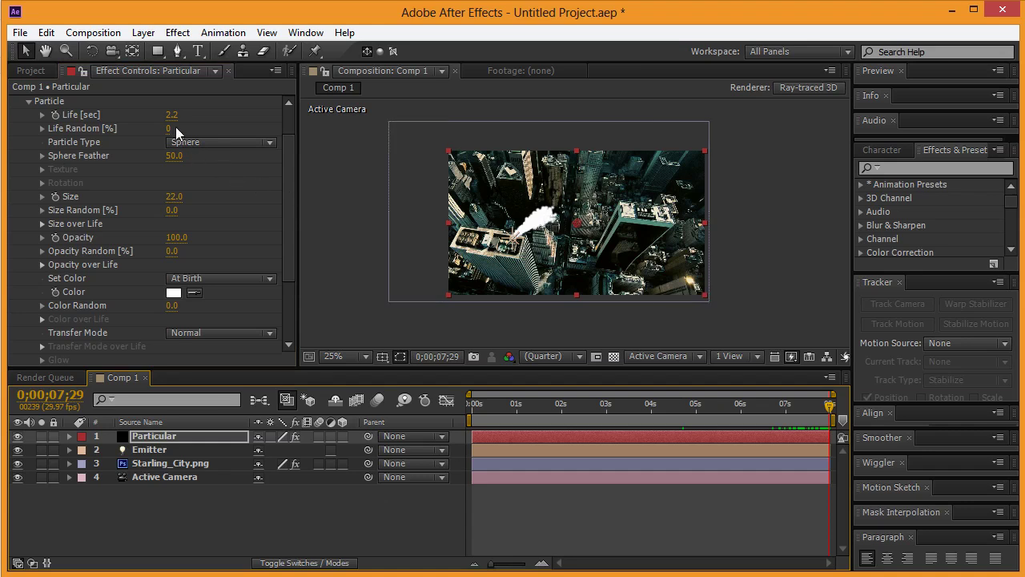
{"action": "left_click_drag", "start_coordinate": [174, 115], "coordinate": [251, 113]}
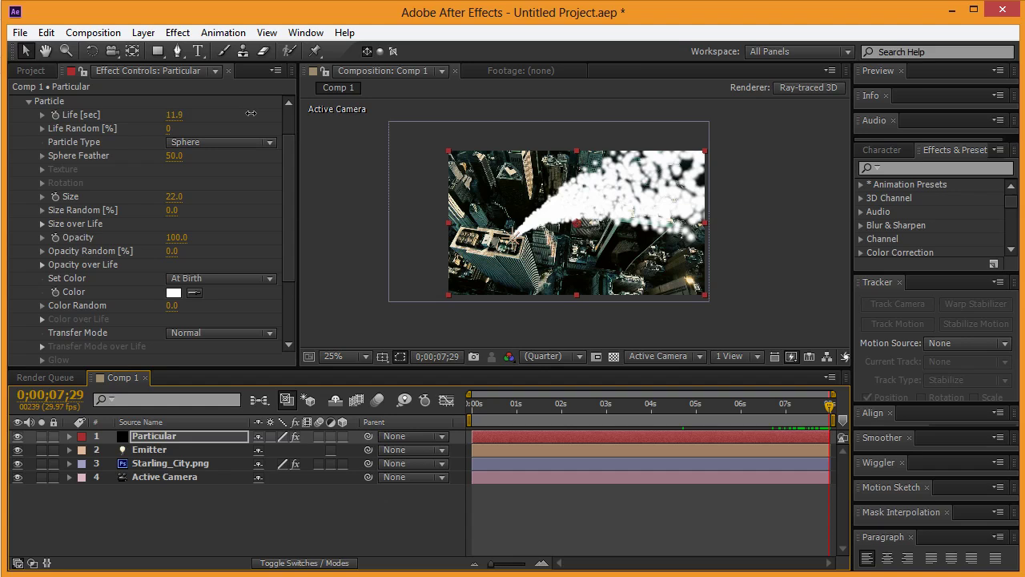
{"action": "left_click_drag", "start_coordinate": [318, 116], "coordinate": [219, 116]}
{"action": "left_click", "coordinate": [174, 115]}
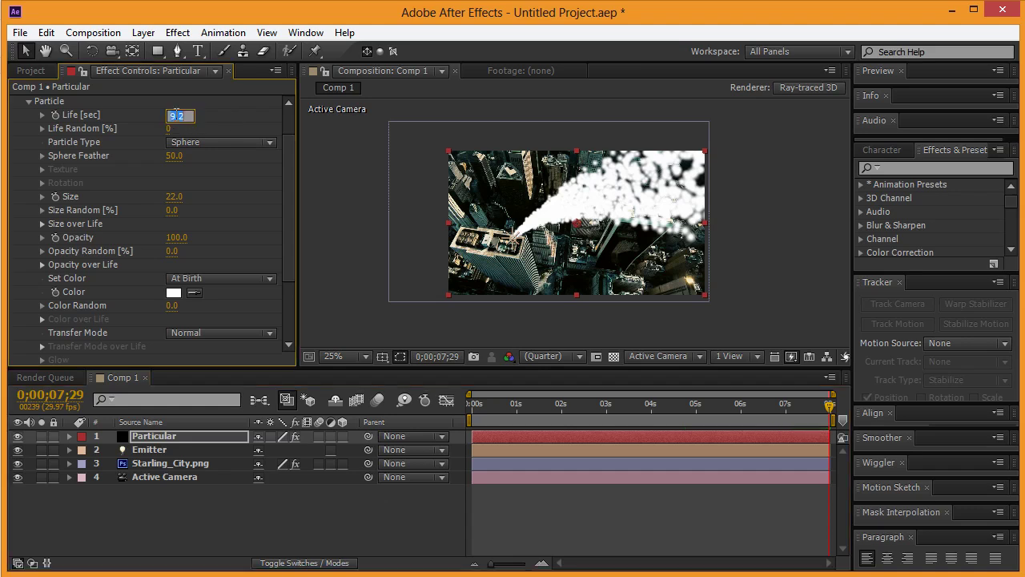
{"action": "type", "text": "10"}
{"action": "key", "text": "Tab"}
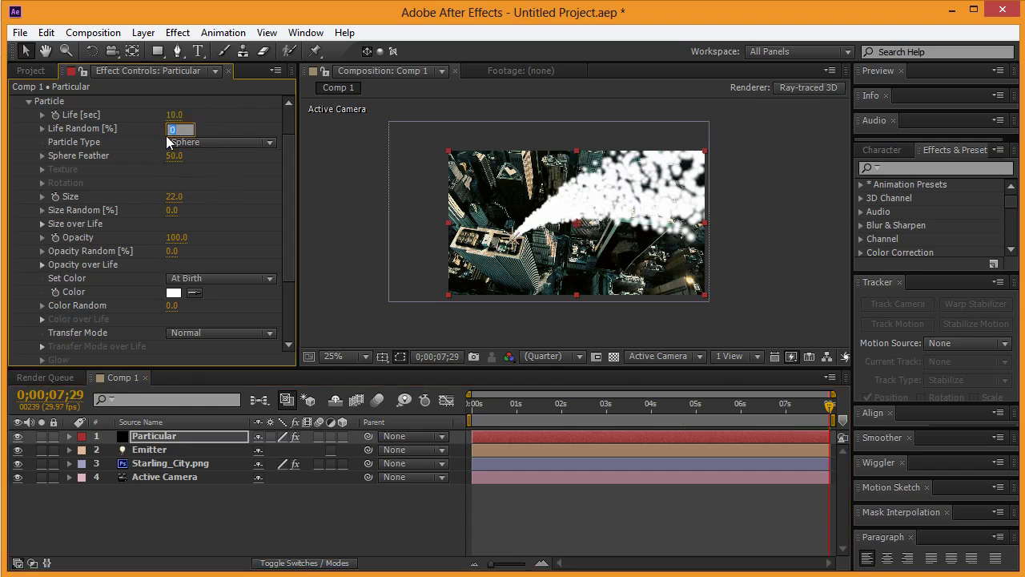
{"action": "key", "text": "Return"}
- Set the particles' Life Random and Sphere Feather to 100 and their Size to 49
{"action": "left_click_drag", "start_coordinate": [171, 130], "coordinate": [262, 127]}
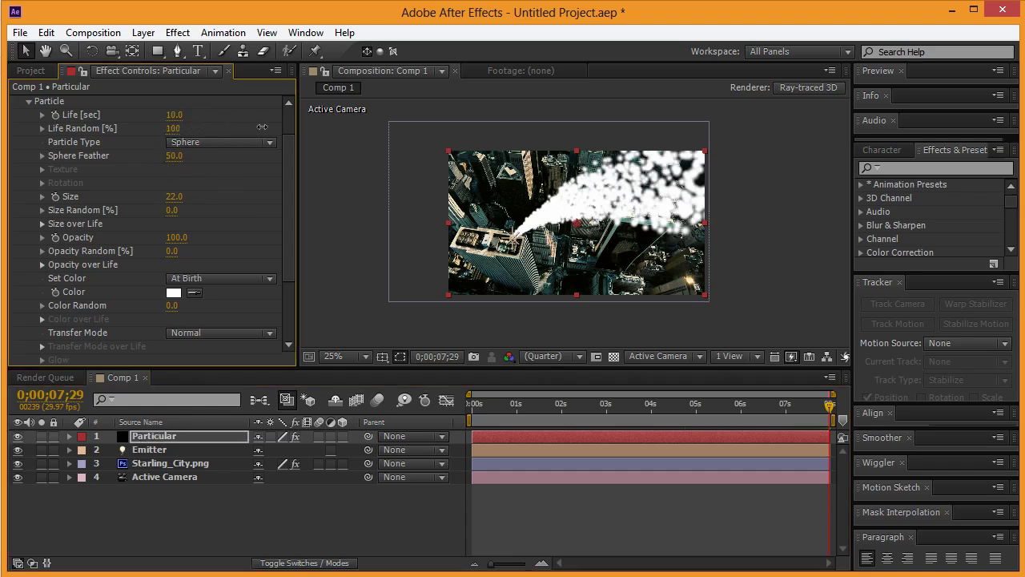
{"action": "left_click_drag", "start_coordinate": [176, 156], "coordinate": [256, 156]}
{"action": "left_click_drag", "start_coordinate": [172, 197], "coordinate": [192, 193]}
- Reduce the emitter's Velocity to 15 for a narrower smoke trail
{"action": "scroll", "coordinate": [72, 198], "scroll_direction": "up", "scroll_amount": 2}
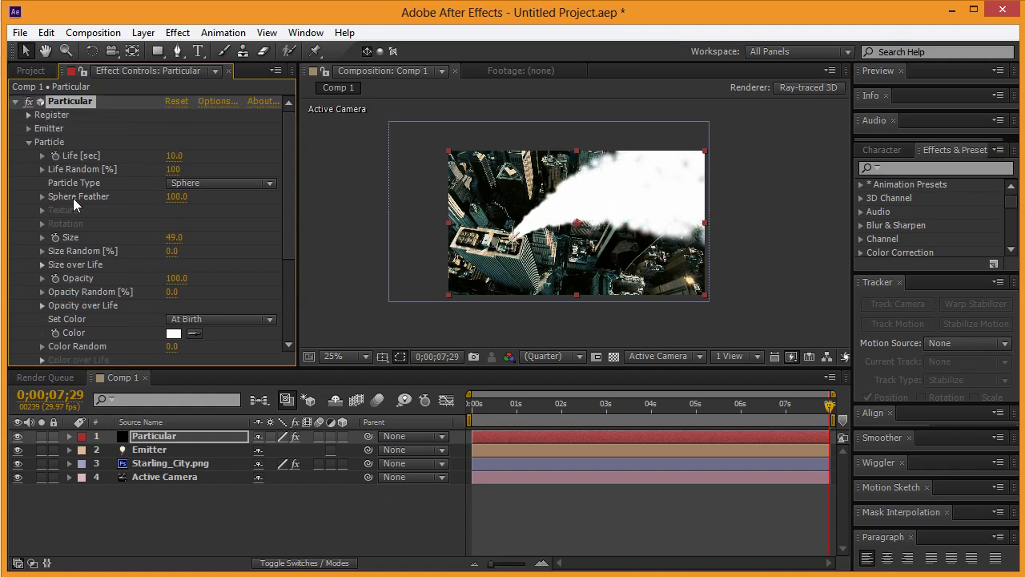
{"action": "left_click", "coordinate": [29, 129]}
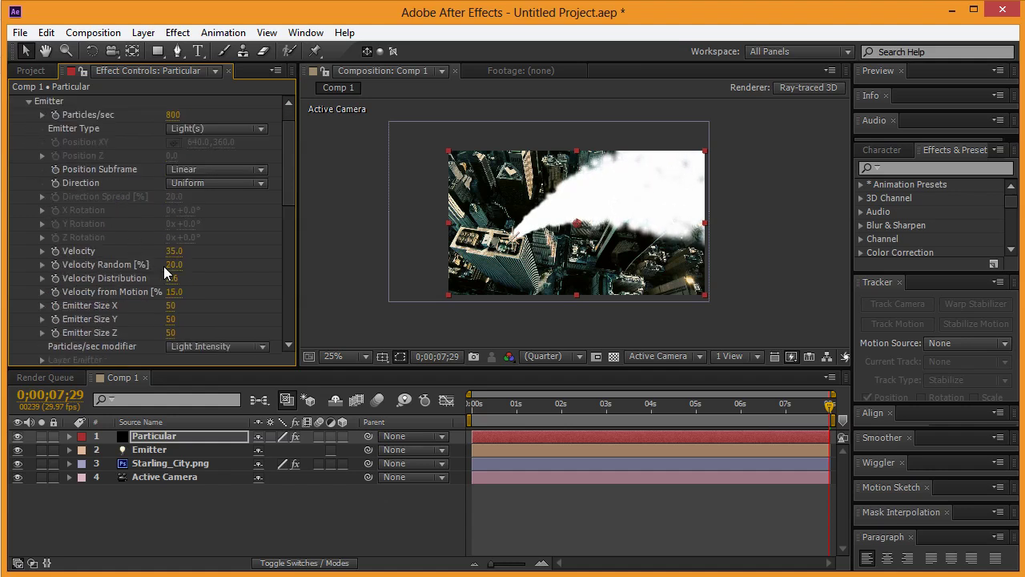
{"action": "left_click_drag", "start_coordinate": [170, 250], "coordinate": [171, 249]}
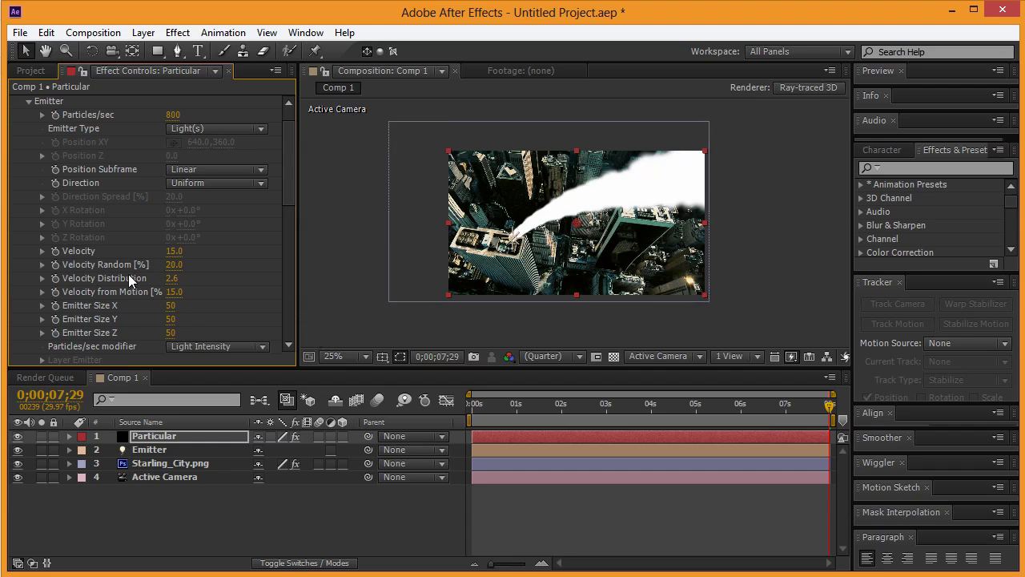
{"action": "left_click", "coordinate": [27, 103]}
- Change the Particle Type to Cloudlet with Size 35 and Size Random 51%
{"action": "left_click", "coordinate": [270, 157]}
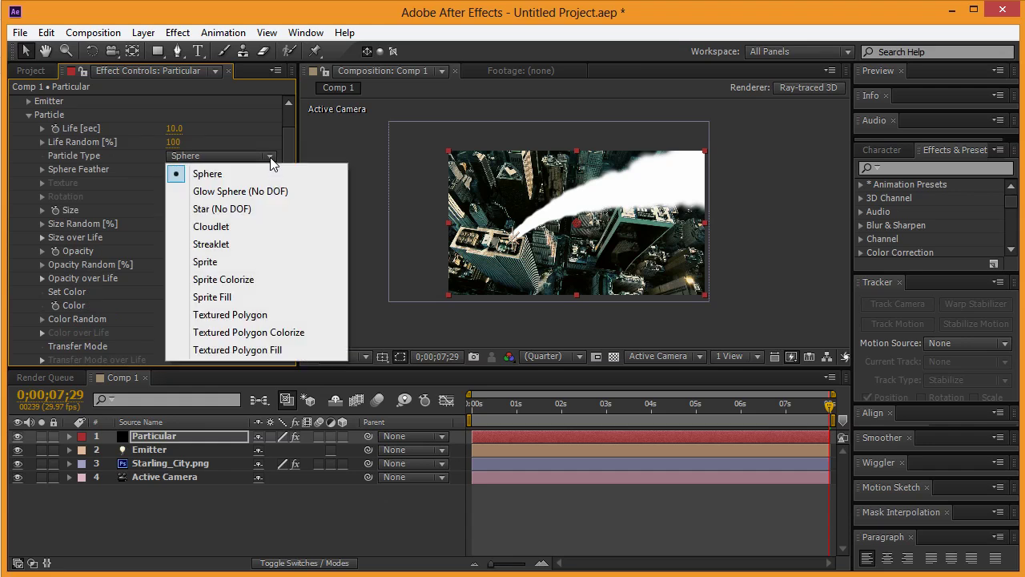
{"action": "left_click", "coordinate": [228, 227]}
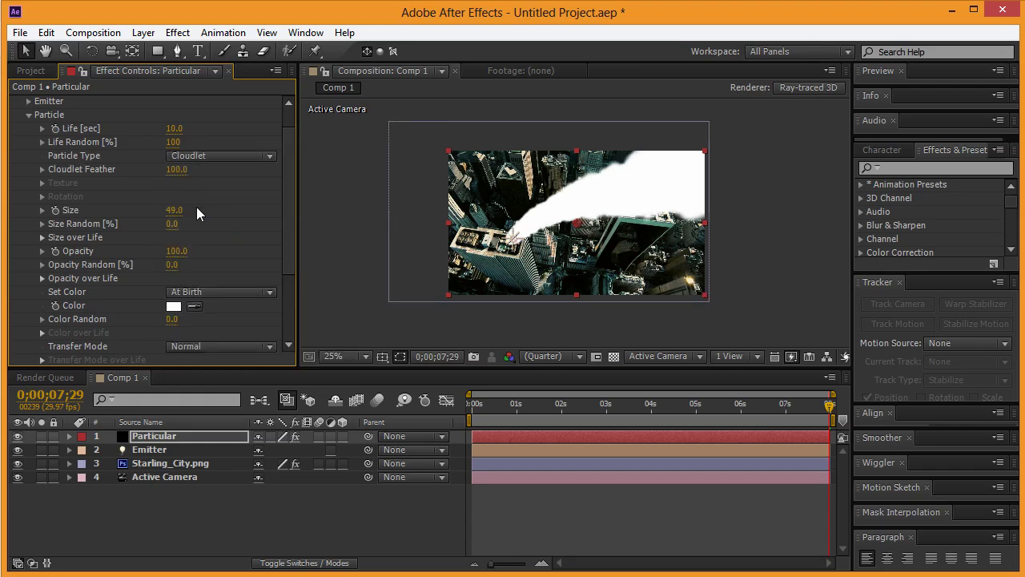
{"action": "left_click_drag", "start_coordinate": [173, 211], "coordinate": [170, 215]}
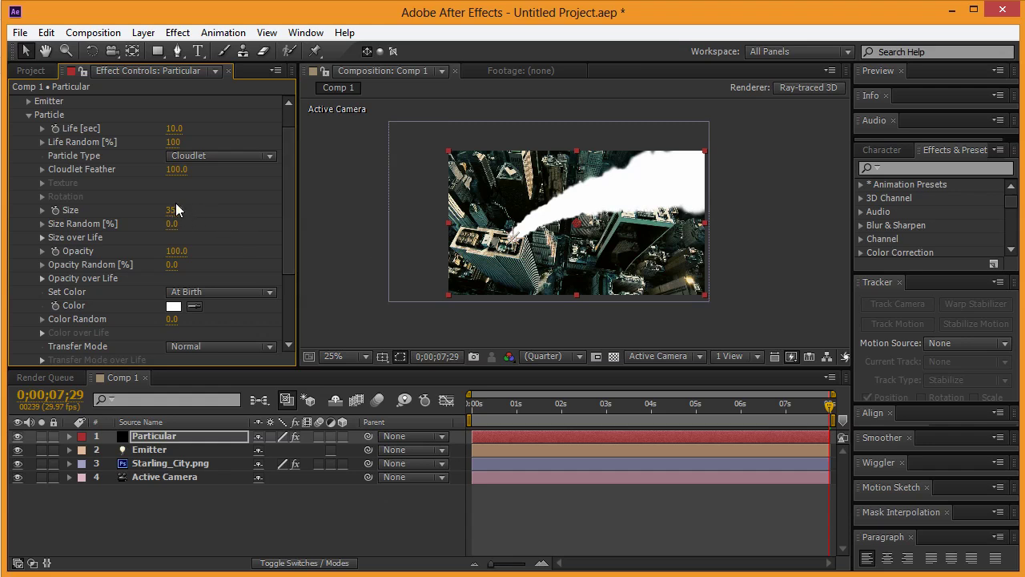
{"action": "left_click_drag", "start_coordinate": [171, 223], "coordinate": [216, 227]}
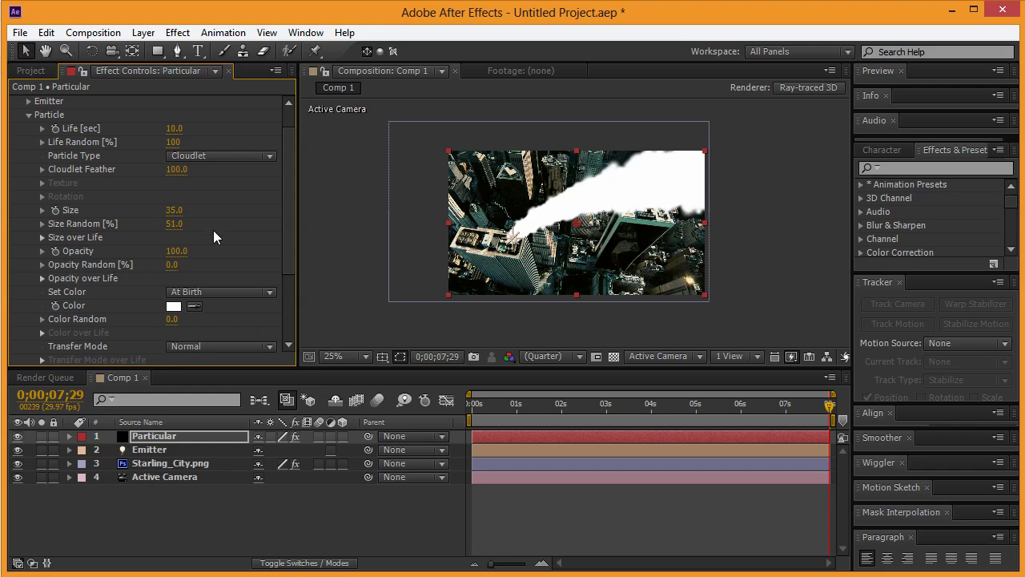
- Set the particles' Opacity to 21 and their Opacity Random to 100%
{"action": "left_click_drag", "start_coordinate": [176, 251], "coordinate": [110, 250]}
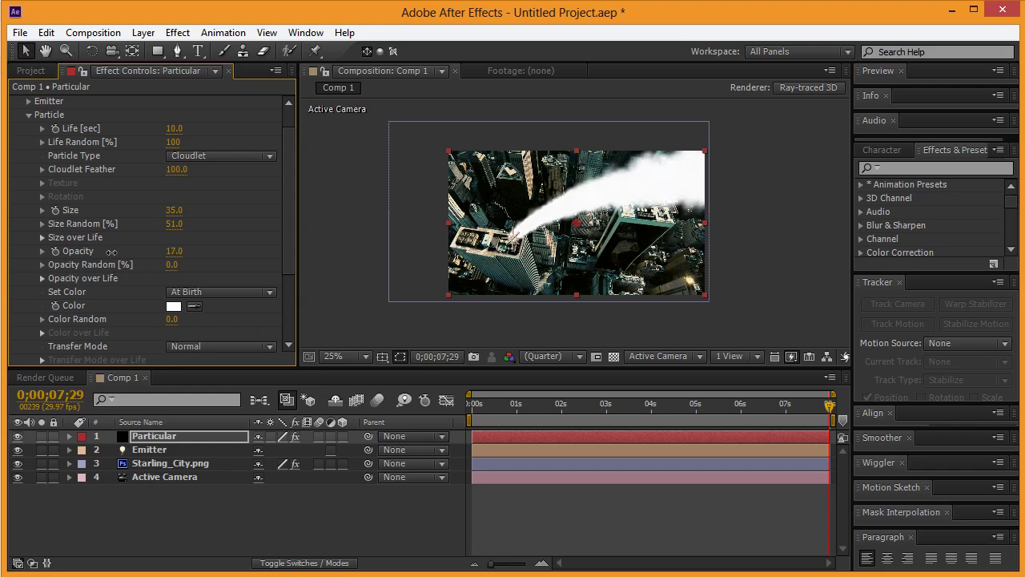
{"action": "left_click_drag", "start_coordinate": [113, 251], "coordinate": [114, 251]}
{"action": "left_click_drag", "start_coordinate": [171, 276], "coordinate": [428, 275]}
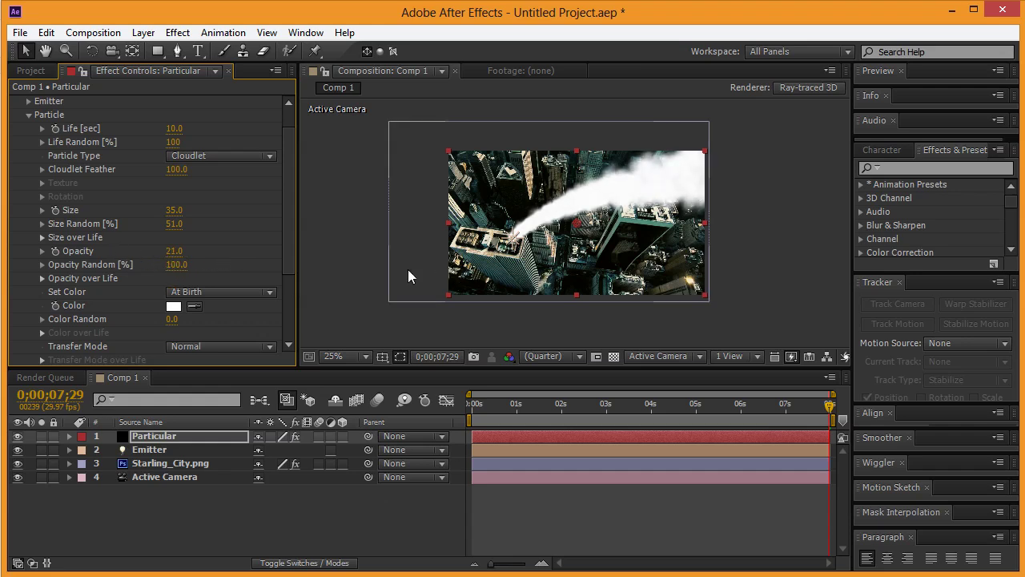
- Tint the particle Color to the pale mint green E6F7F1
{"action": "scroll", "coordinate": [203, 268], "scroll_direction": "down", "scroll_amount": 3}
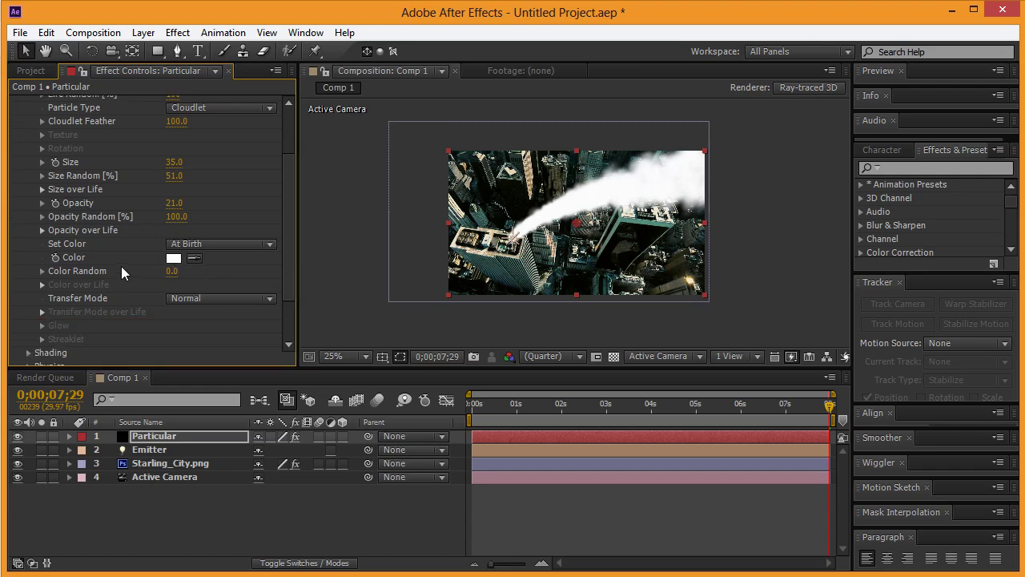
{"action": "left_click", "coordinate": [173, 259]}
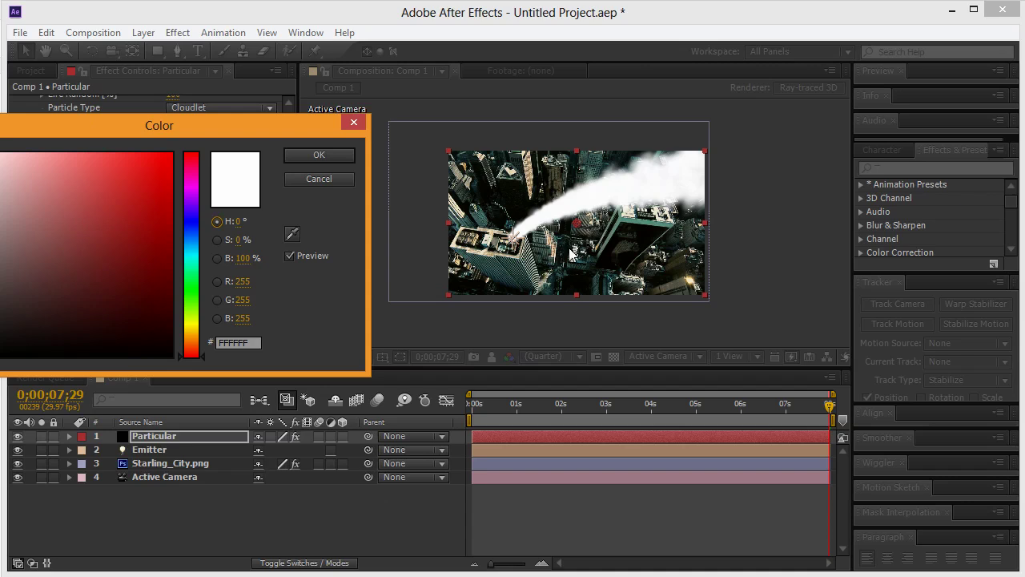
{"action": "left_click", "coordinate": [191, 266]}
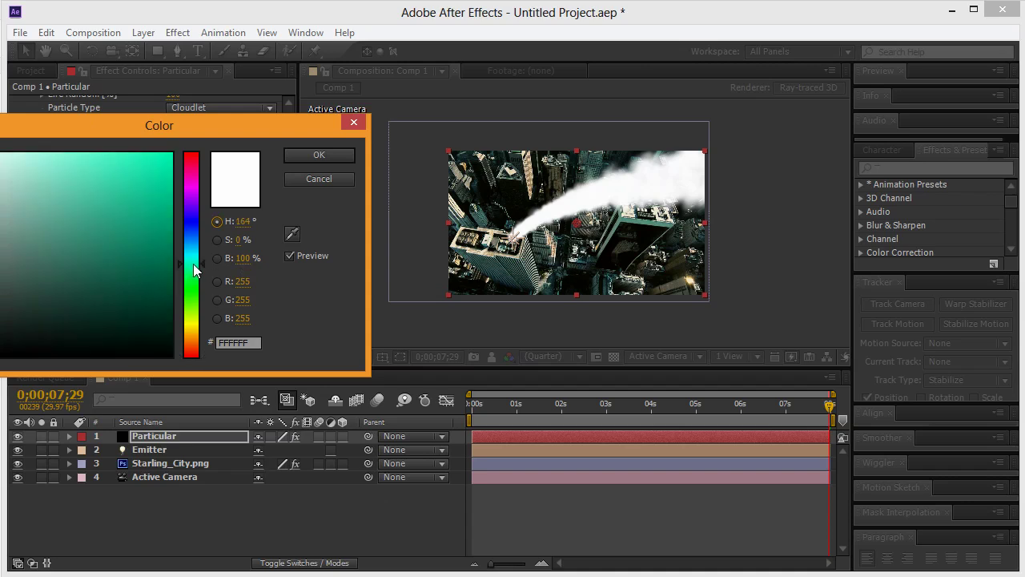
{"action": "left_click_drag", "start_coordinate": [53, 184], "coordinate": [0, 158]}
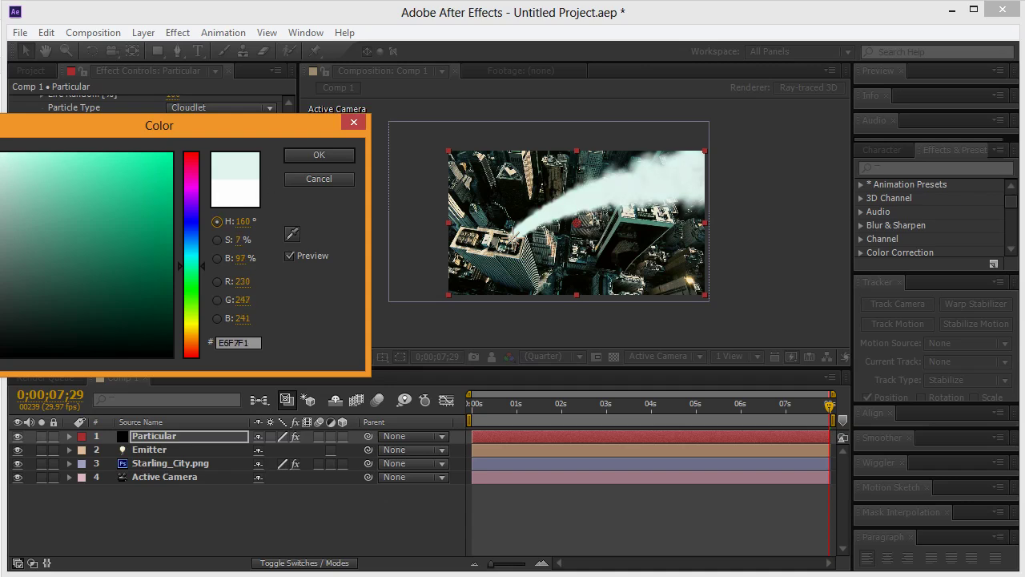
{"action": "left_click", "coordinate": [332, 157]}
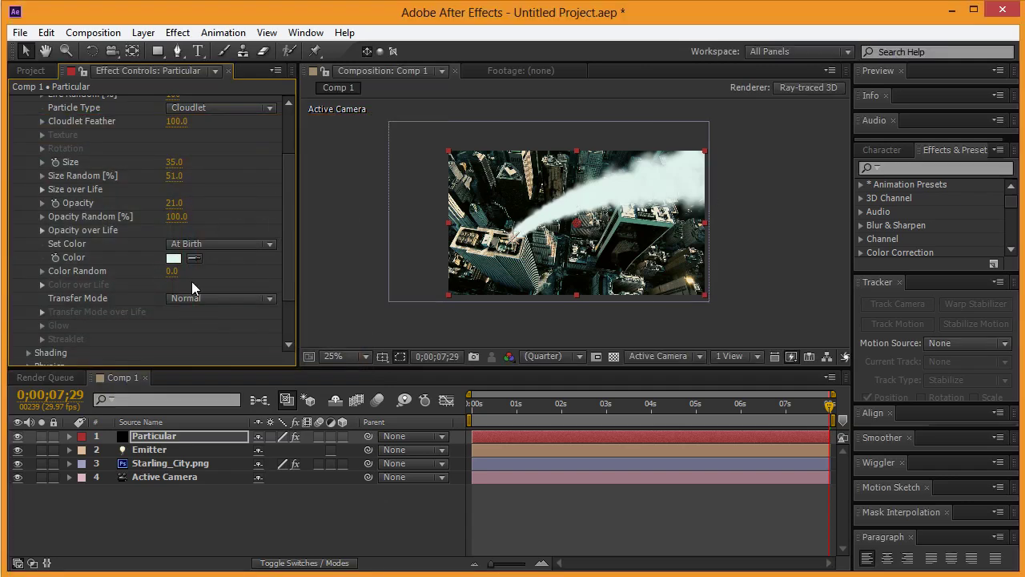
- Turn on Shadowlet for Main in Particular's Shading settings
{"action": "scroll", "coordinate": [147, 287], "scroll_direction": "down", "scroll_amount": 4}
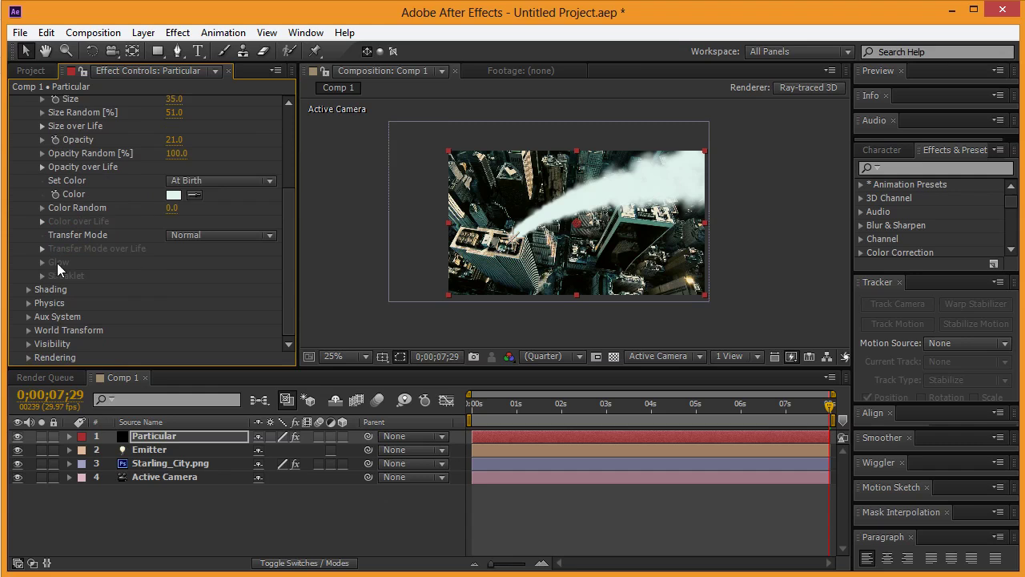
{"action": "left_click", "coordinate": [28, 289]}
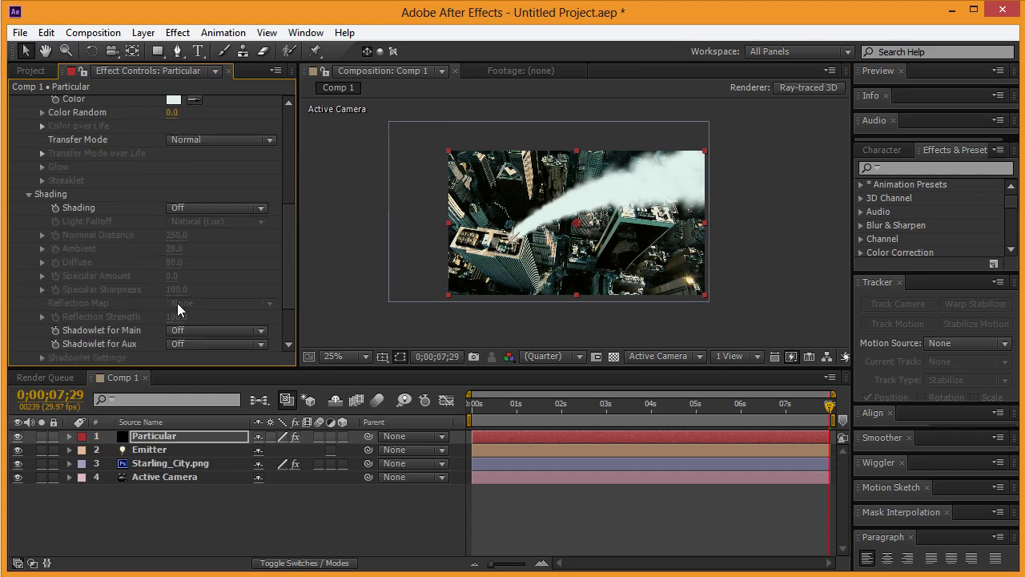
{"action": "left_click", "coordinate": [180, 333]}
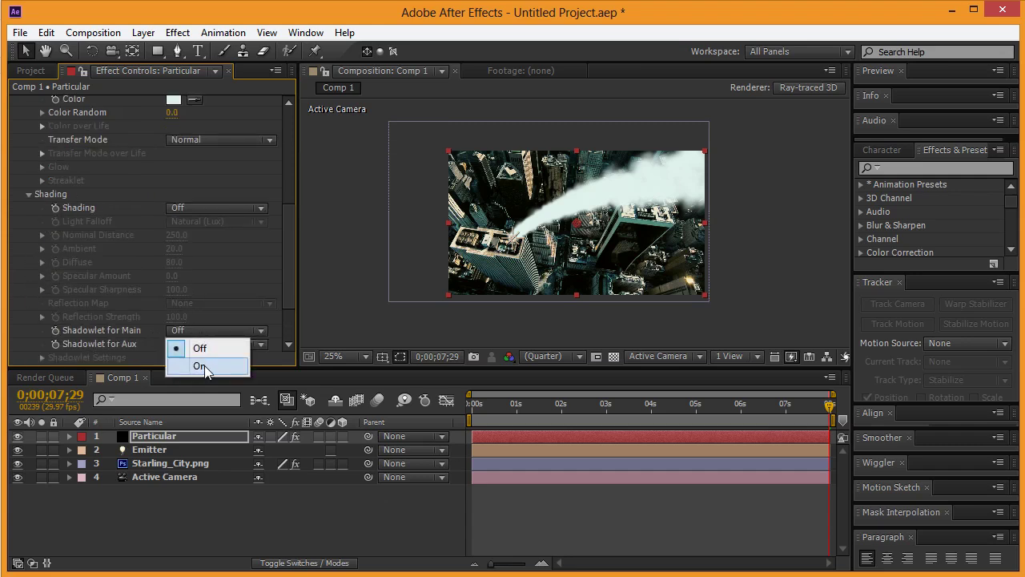
{"action": "left_click", "coordinate": [204, 365]}
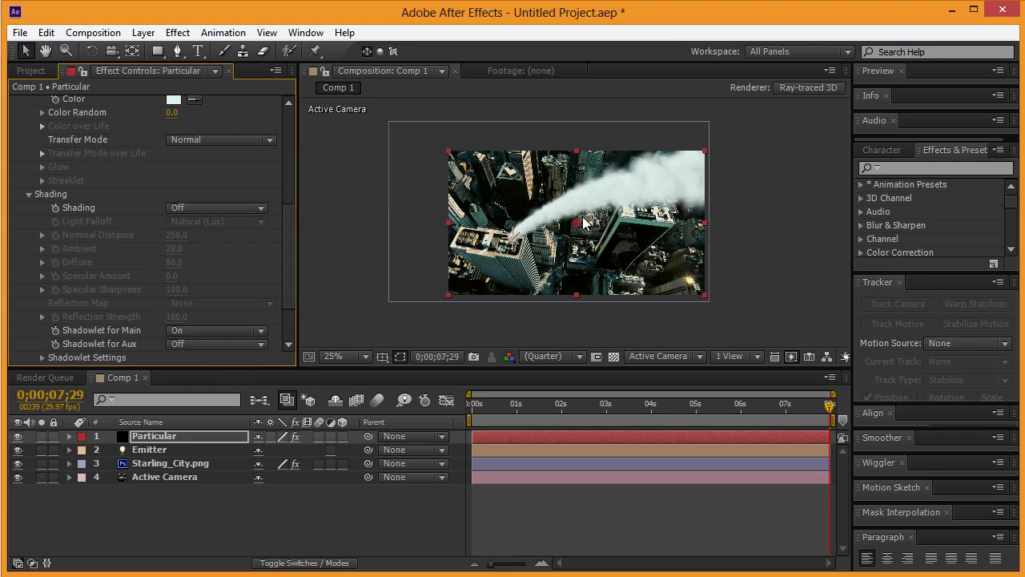
- Raise the particle Opacity to 68, trying 100 first, for denser smoke
{"action": "scroll", "coordinate": [157, 200], "scroll_direction": "up", "scroll_amount": 6}
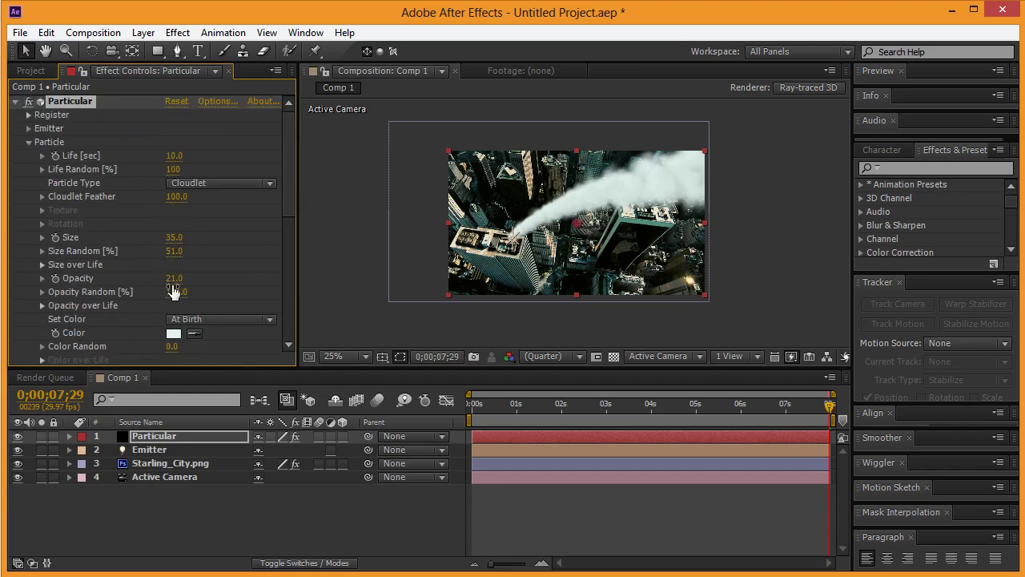
{"action": "left_click_drag", "start_coordinate": [174, 278], "coordinate": [286, 275]}
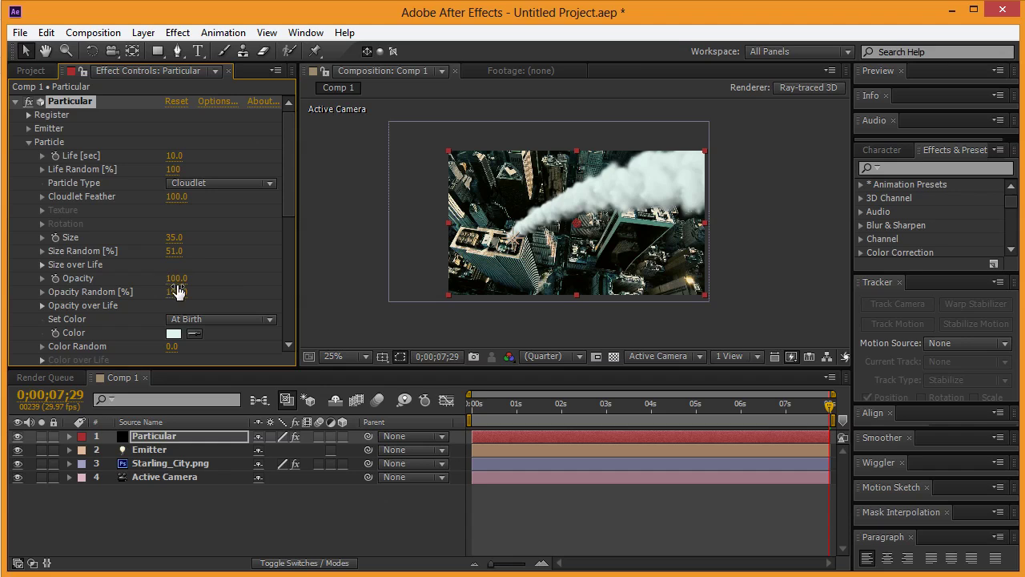
{"action": "left_click_drag", "start_coordinate": [176, 278], "coordinate": [151, 277]}
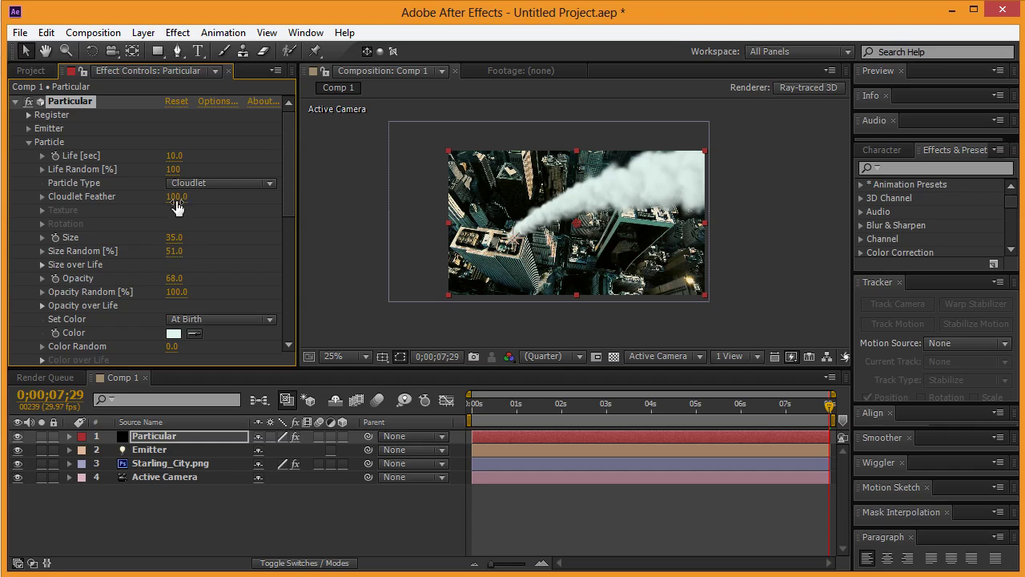
- Increase the emitter's Particles/sec to 1100
{"action": "left_click", "coordinate": [29, 142]}
{"action": "left_click", "coordinate": [28, 128]}
{"action": "scroll", "coordinate": [98, 145], "scroll_direction": "down", "scroll_amount": 1}
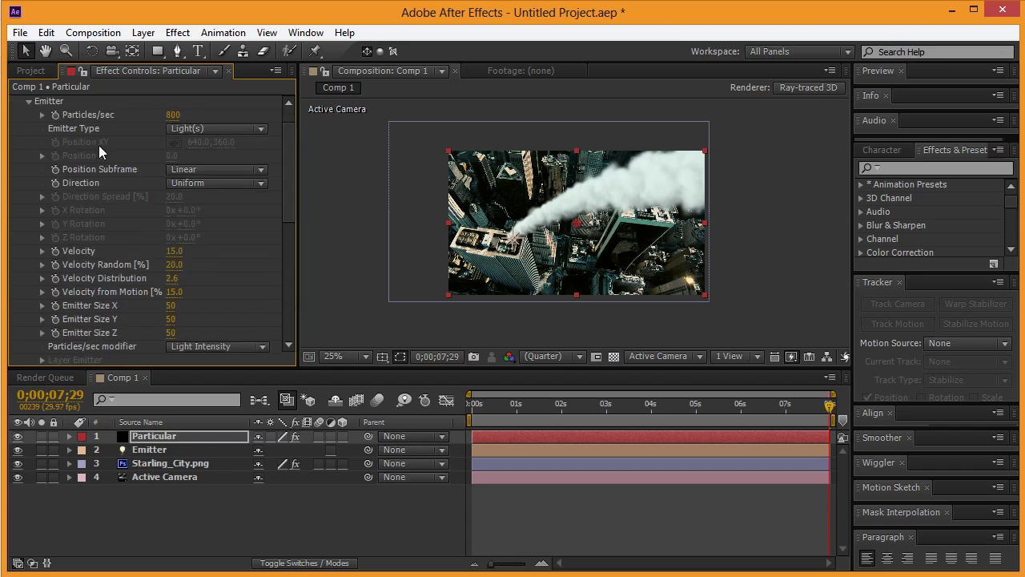
{"action": "left_click_drag", "start_coordinate": [176, 121], "coordinate": [198, 117]}
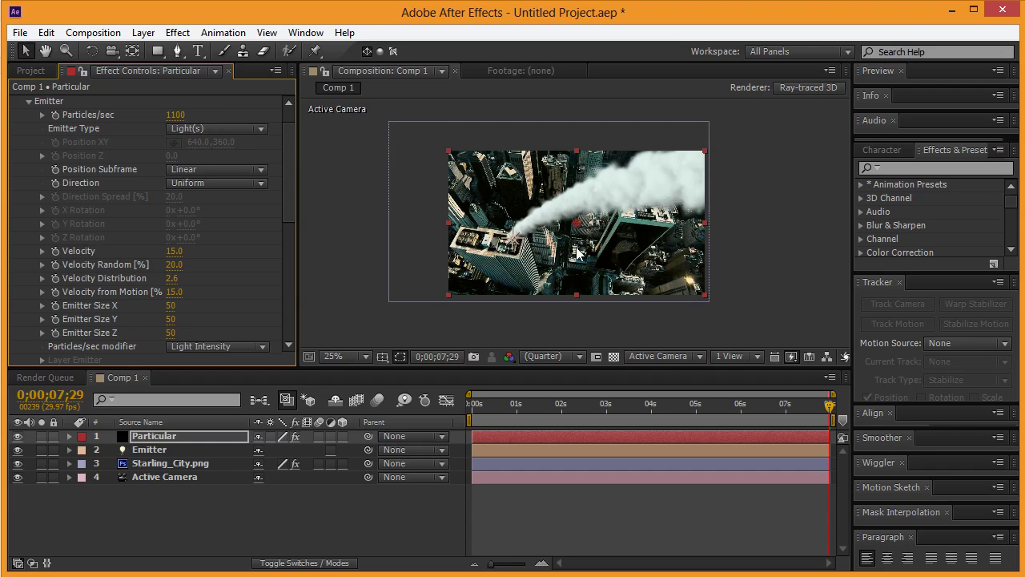
- In the Top view, move the Emitter light's end position at 0;00;07;29 farther away, to about -1019, 565, 4308
{"action": "left_click", "coordinate": [517, 246]}
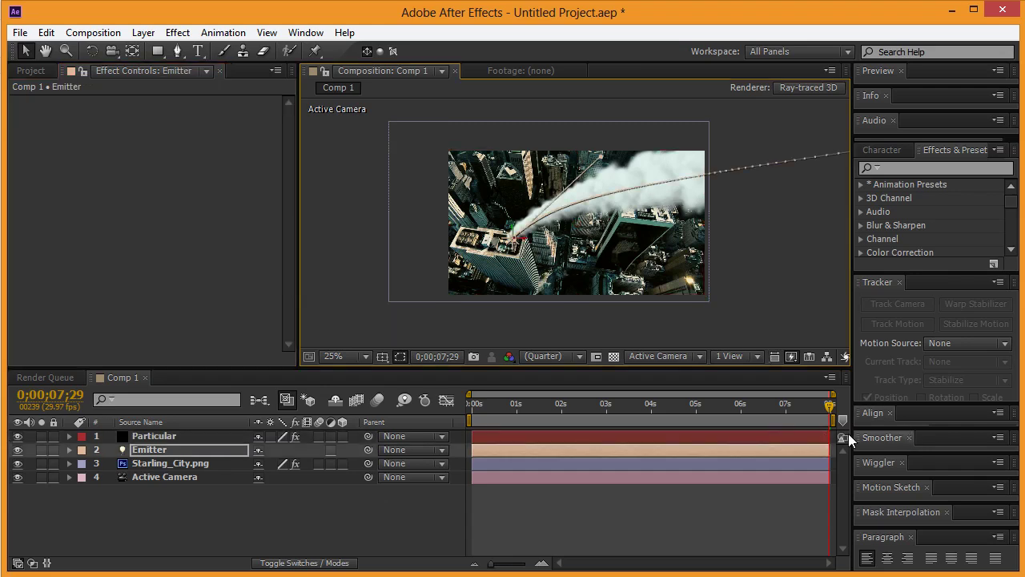
{"action": "left_click", "coordinate": [70, 450]}
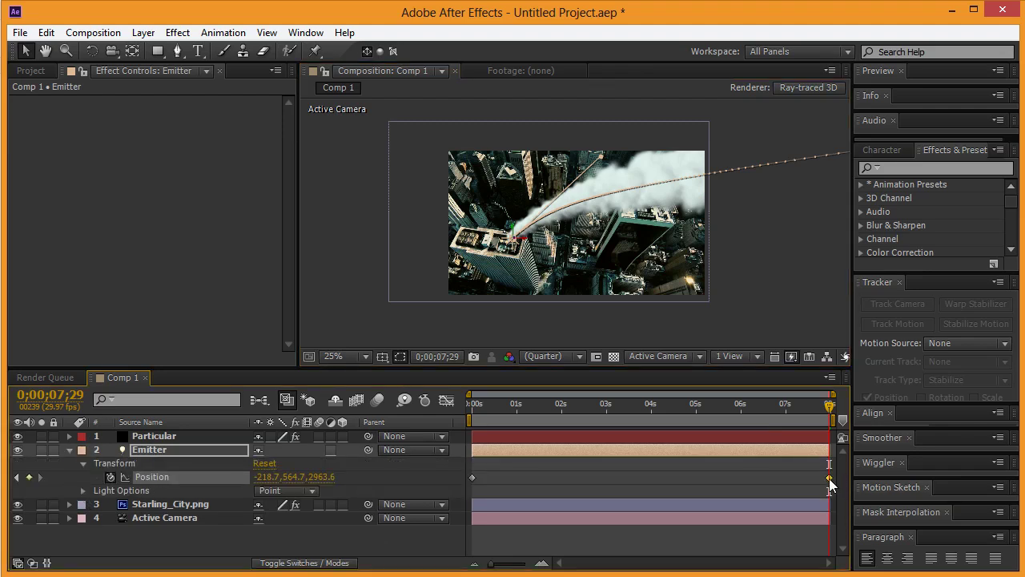
{"action": "left_click", "coordinate": [757, 356]}
{"action": "left_click", "coordinate": [702, 358]}
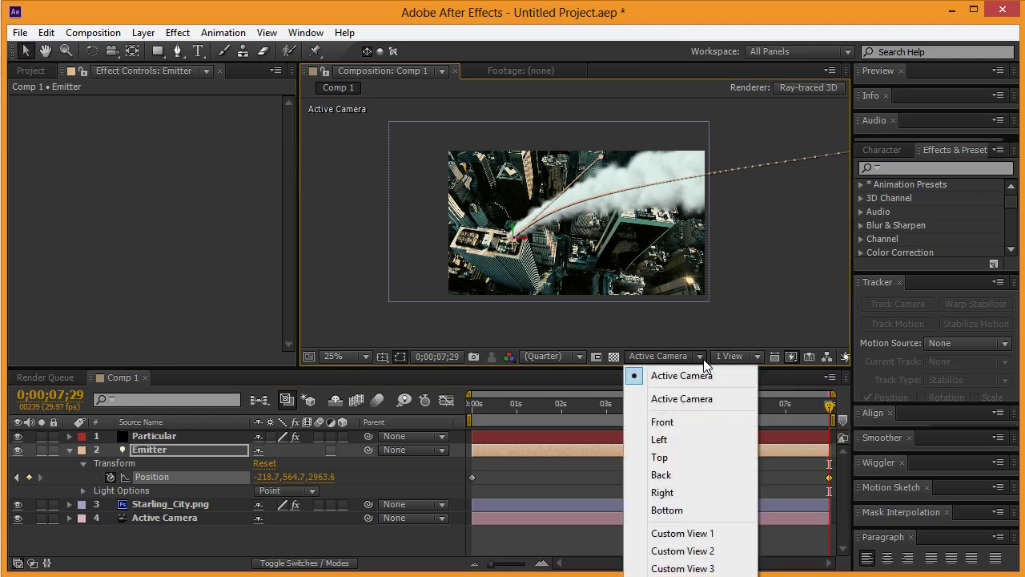
{"action": "left_click", "coordinate": [659, 458]}
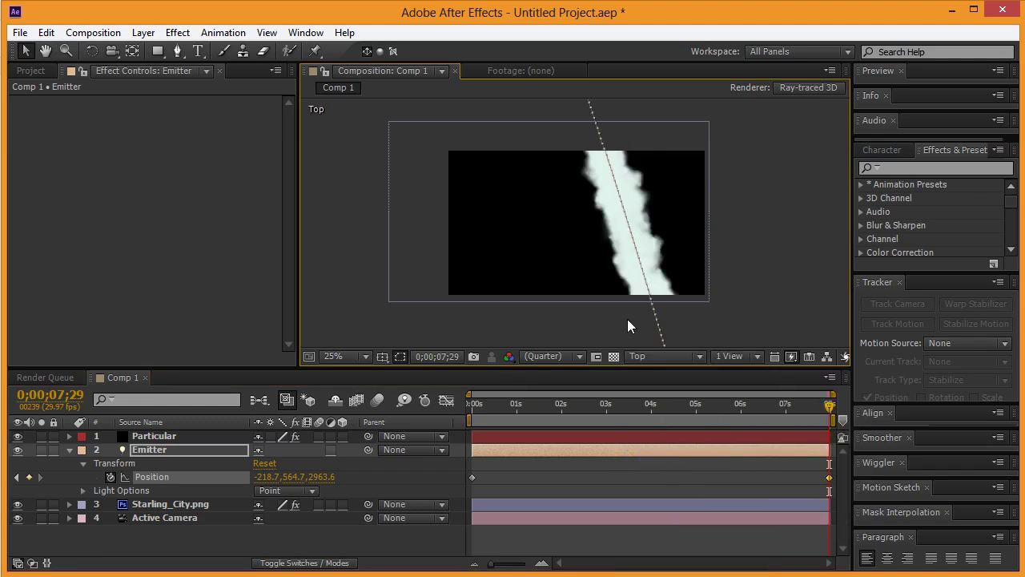
{"action": "scroll", "coordinate": [566, 237], "scroll_direction": "down", "scroll_amount": 2}
{"action": "scroll", "coordinate": [567, 238], "scroll_direction": "down", "scroll_amount": 2}
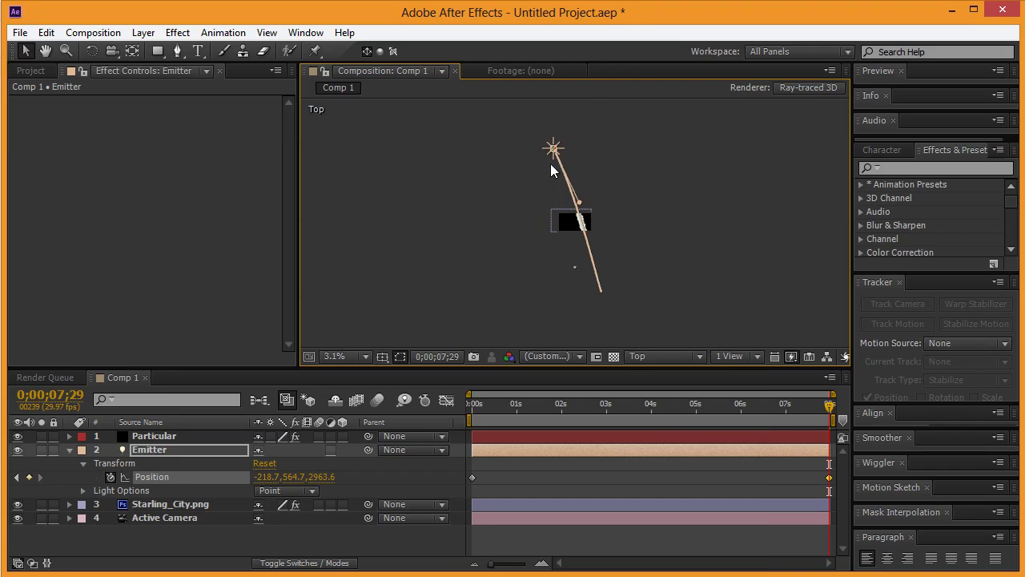
{"action": "left_click_drag", "start_coordinate": [555, 145], "coordinate": [541, 119]}
- In the Front view, move the Emitter light's end position outward and down to about -3323, 1365, 4308
{"action": "left_click", "coordinate": [691, 356]}
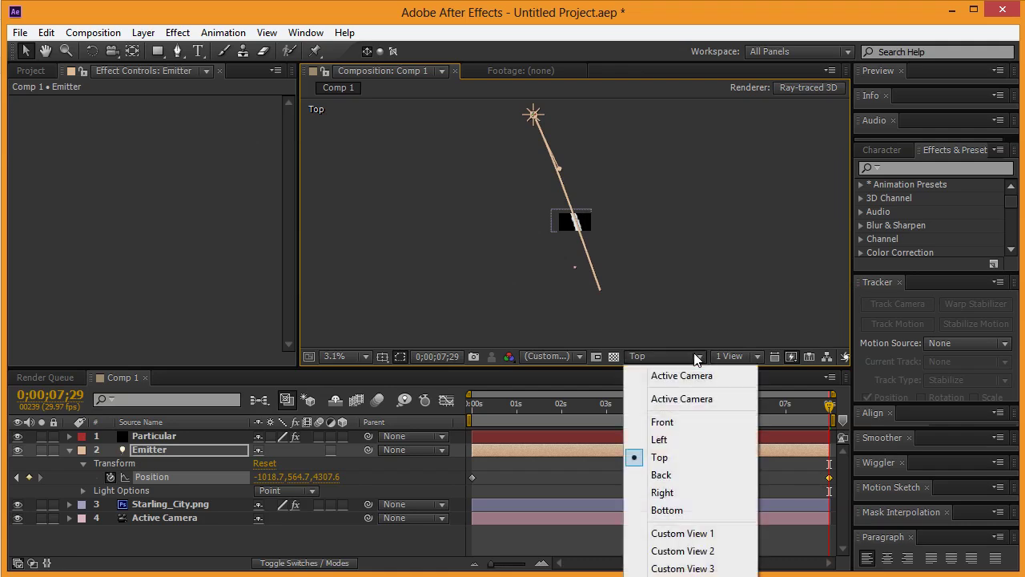
{"action": "left_click", "coordinate": [679, 420]}
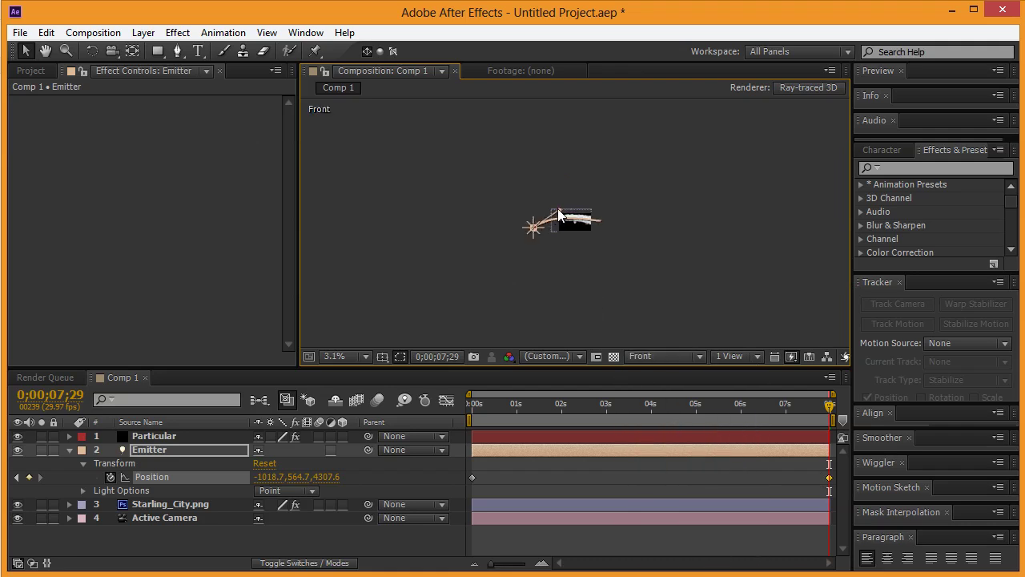
{"action": "left_click_drag", "start_coordinate": [534, 227], "coordinate": [475, 247]}
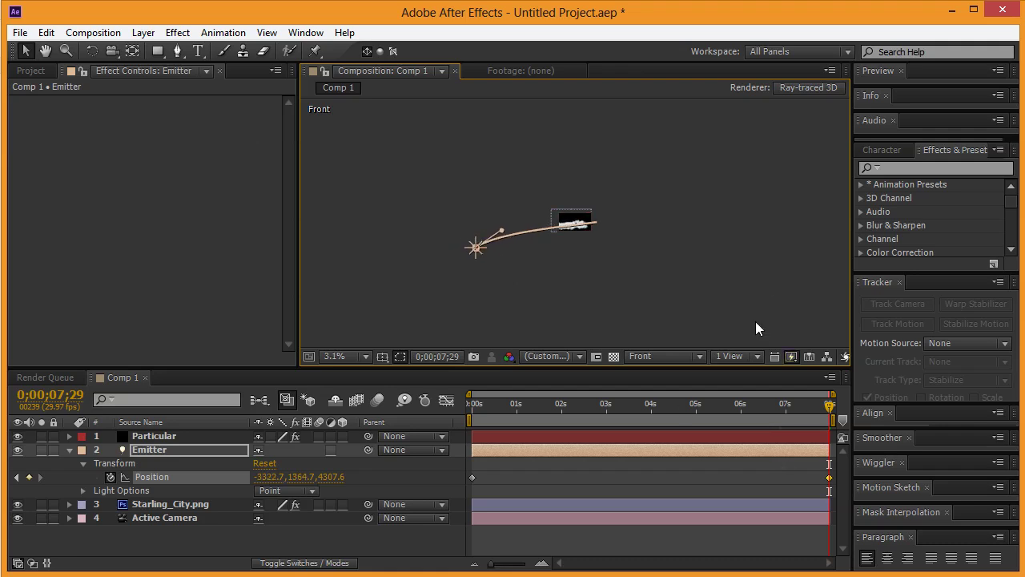
- In the Active Camera view, move the Emitter's end position to about -603, 669, 4308 over the skyscraper roof and preview the timeline
{"action": "left_click", "coordinate": [755, 356]}
{"action": "left_click", "coordinate": [691, 355]}
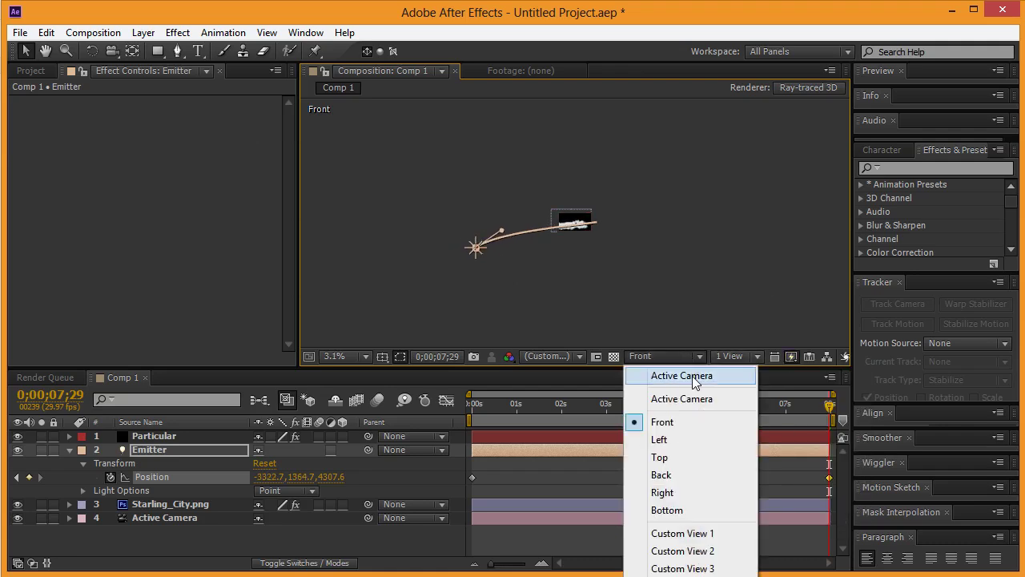
{"action": "left_click", "coordinate": [692, 375]}
{"action": "scroll", "coordinate": [606, 239], "scroll_direction": "up", "scroll_amount": 6}
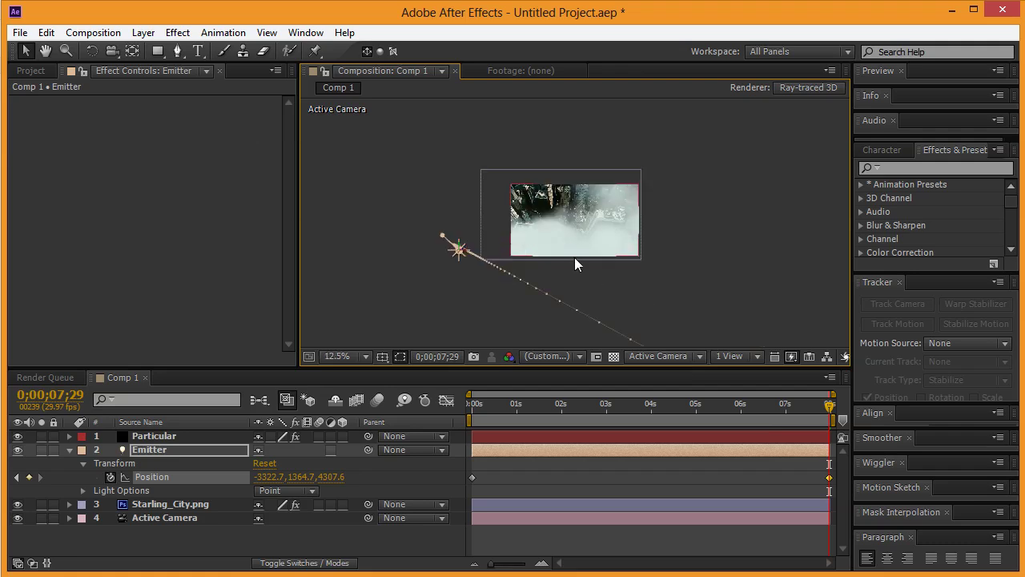
{"action": "left_click_drag", "start_coordinate": [349, 279], "coordinate": [901, 271]}
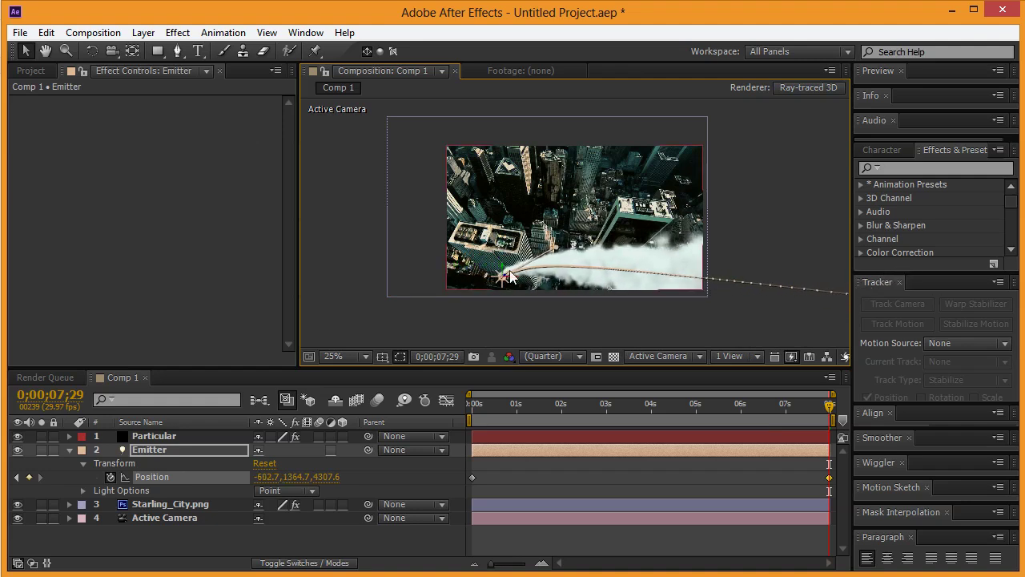
{"action": "left_click_drag", "start_coordinate": [509, 272], "coordinate": [508, 129]}
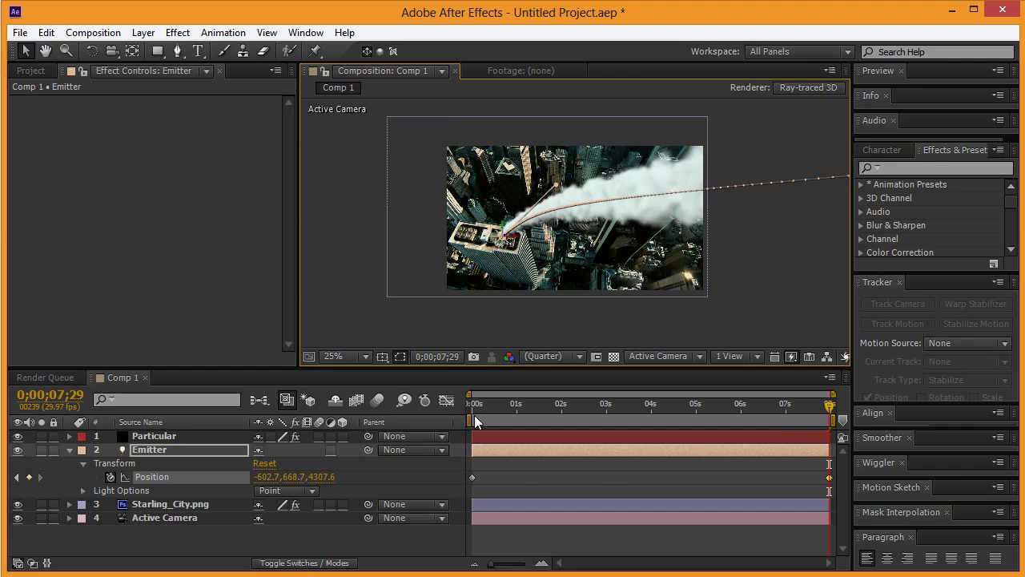
{"action": "left_click_drag", "start_coordinate": [805, 408], "coordinate": [863, 406]}
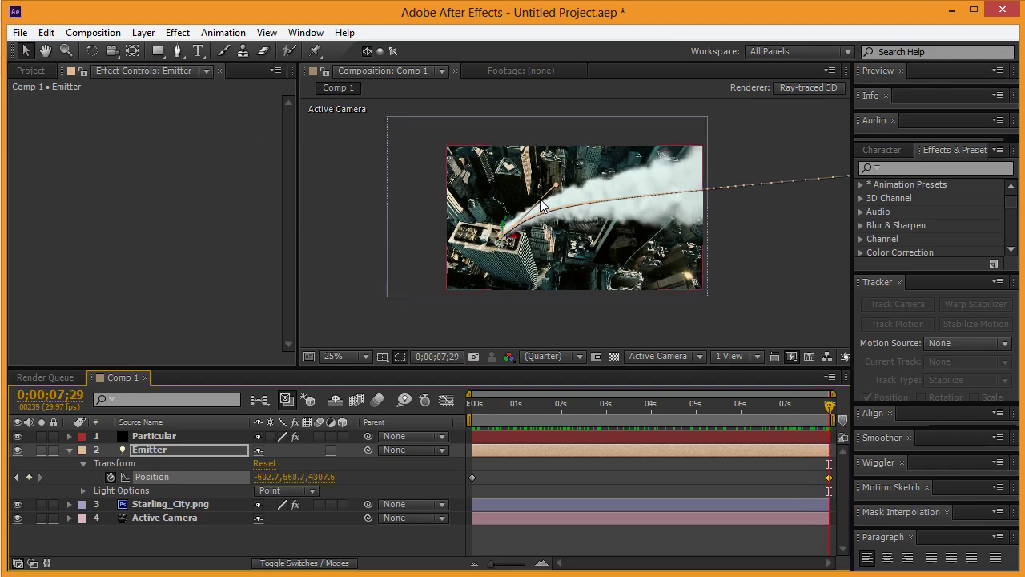
- Set the Particular emitter's Velocity to 10
{"action": "left_click", "coordinate": [159, 436]}
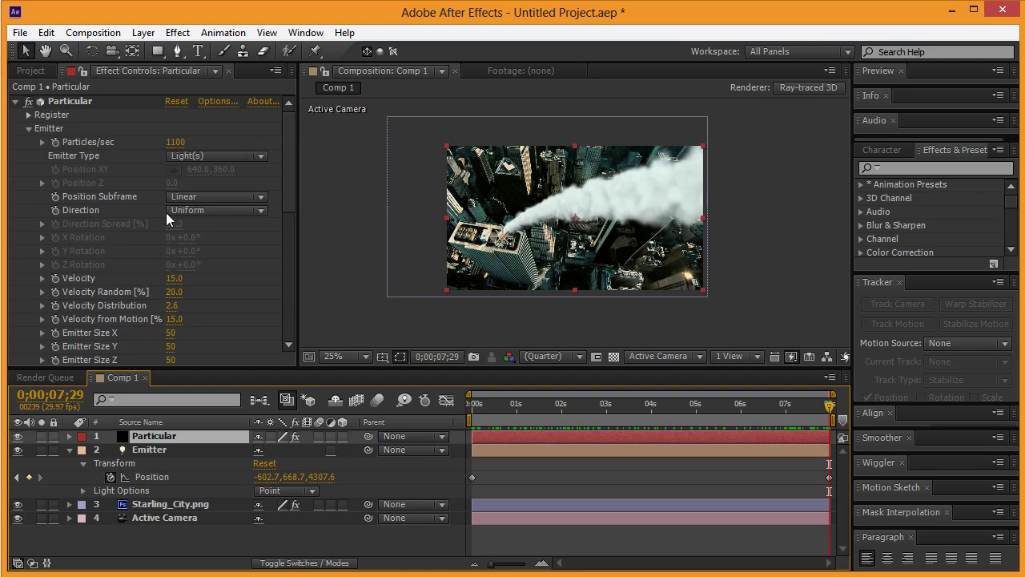
{"action": "left_click", "coordinate": [175, 279]}
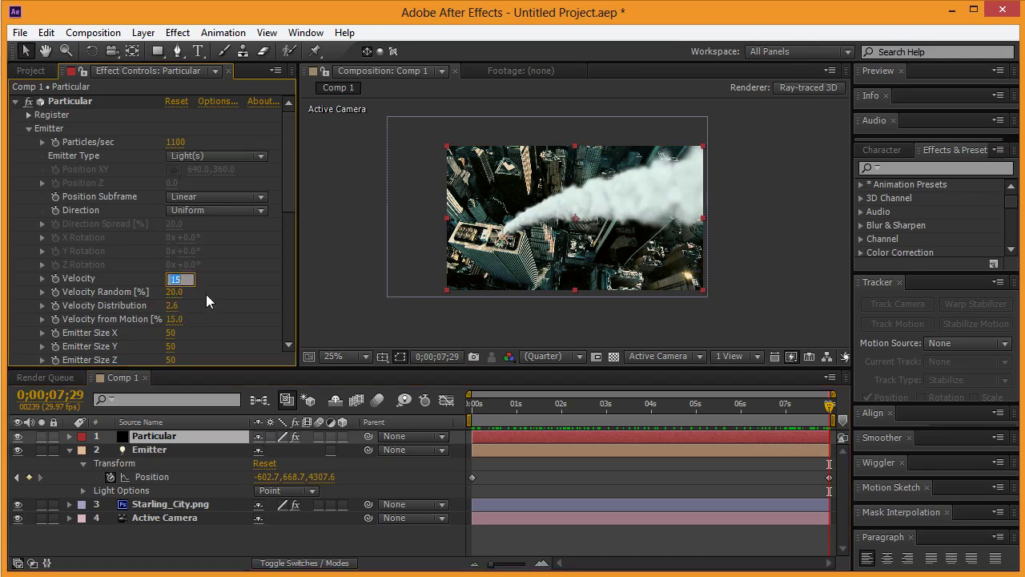
{"action": "type", "text": "10"}
{"action": "key", "text": "Tab"}
{"action": "key", "text": "Tab"}
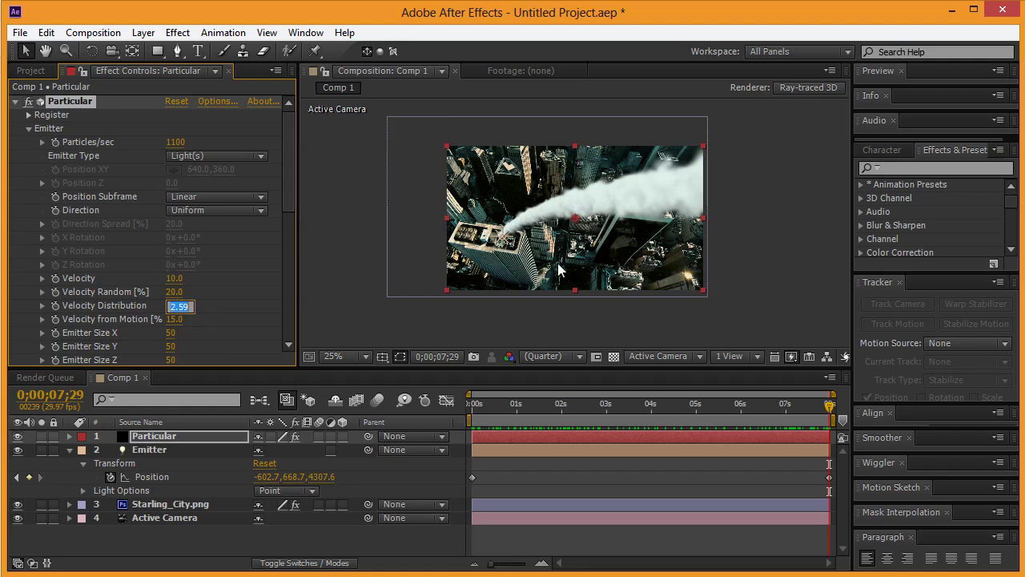
{"action": "key", "text": "Return"}
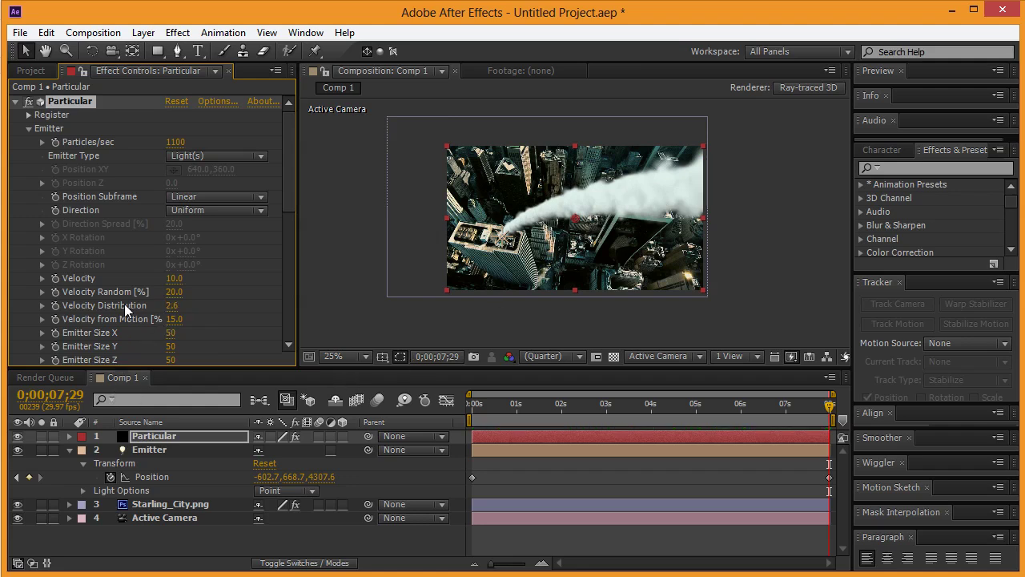